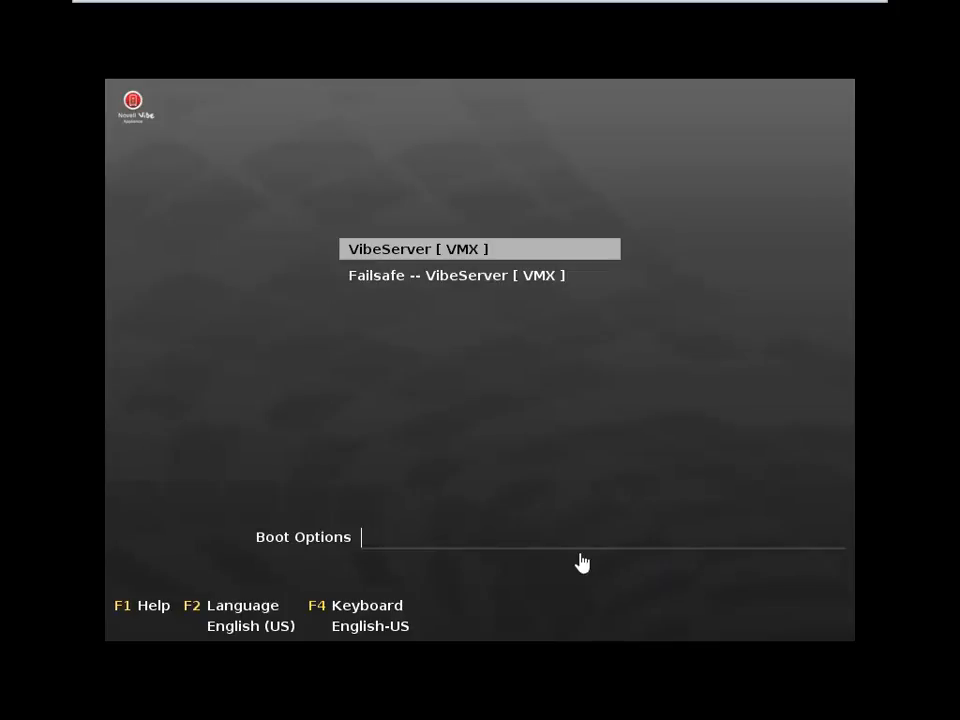
Boot the VibeServer [VMX] entry in the VM console
click(613, 602)
key(Return)
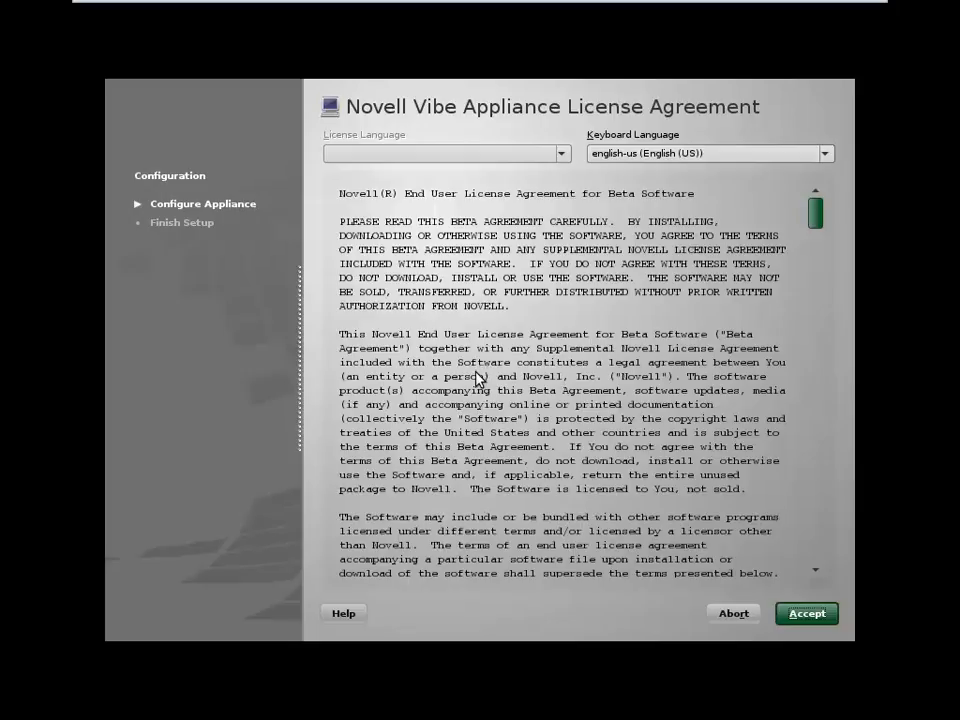
Switch the keyboard language to english-uk (English (UK)) and accept the license agreement
click(752, 156)
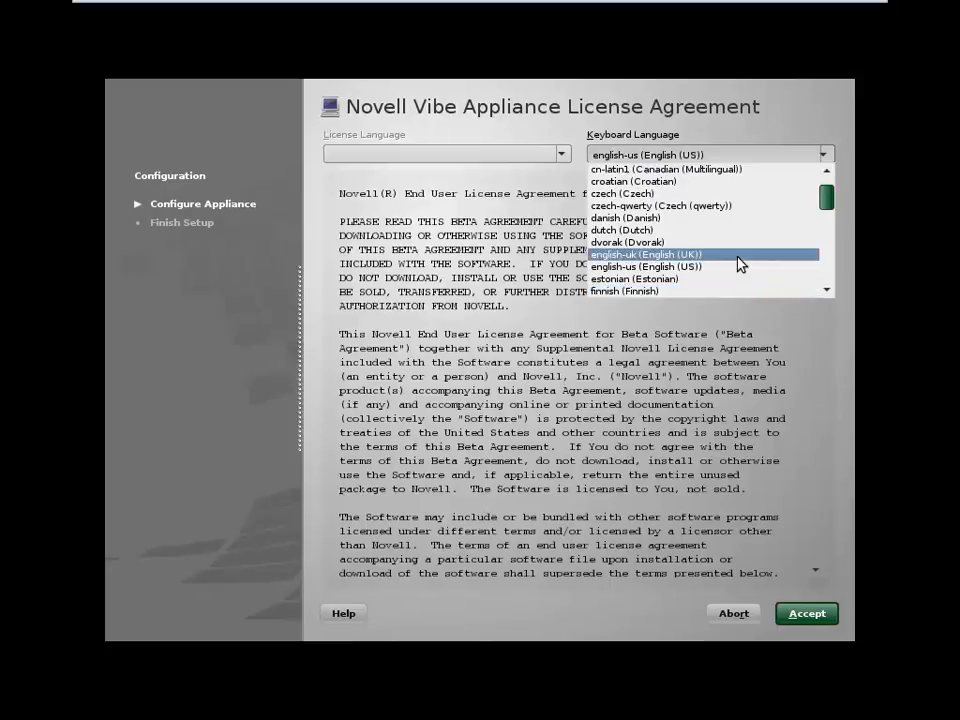
click(740, 256)
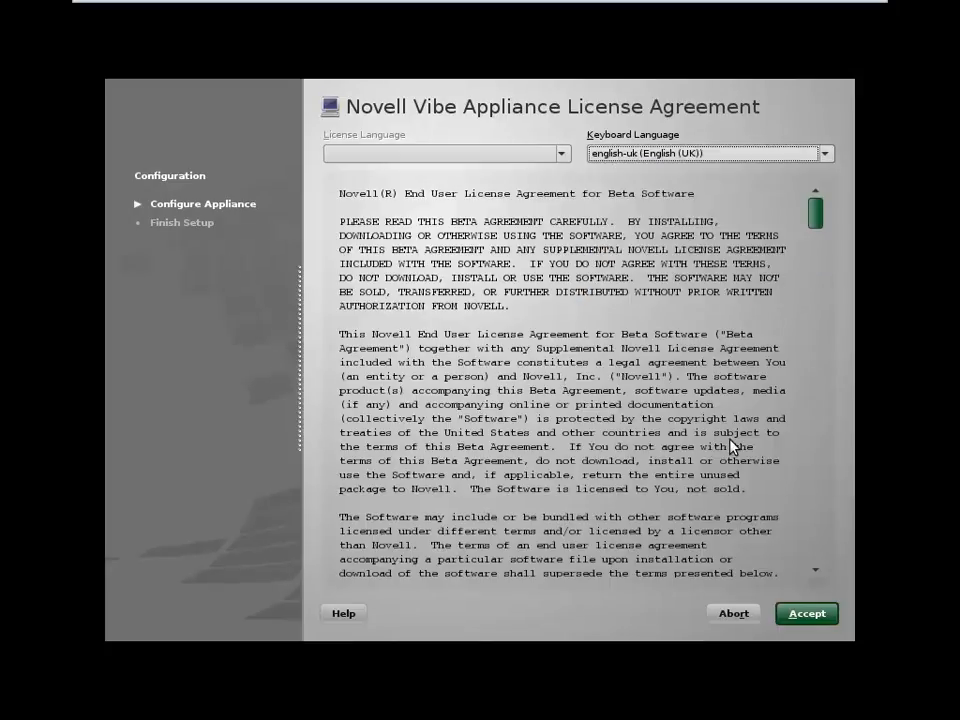
click(807, 613)
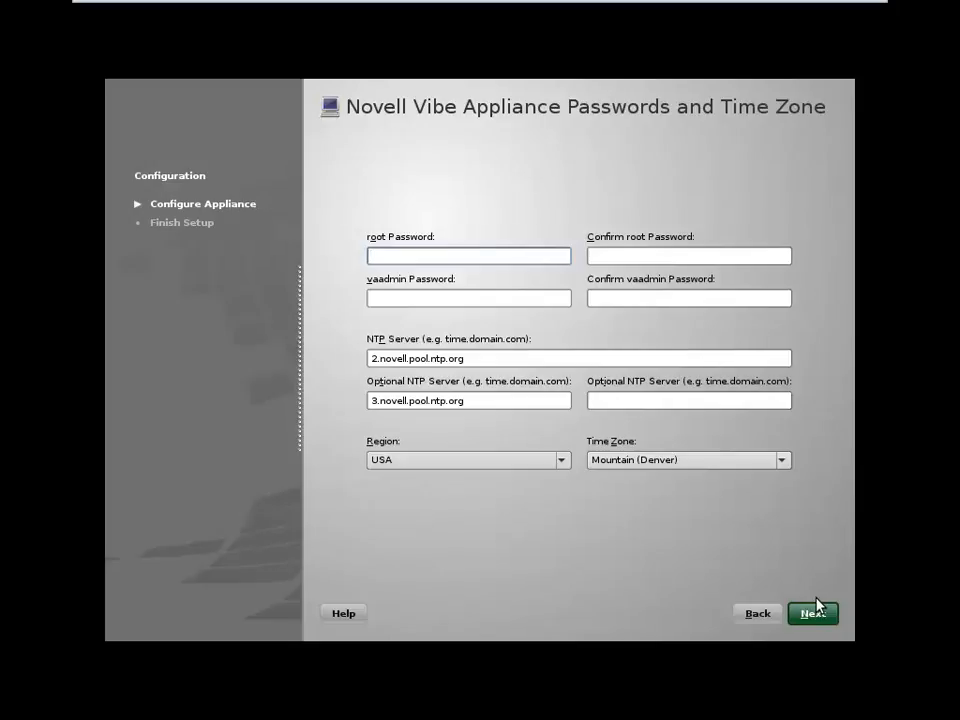
Enter and confirm the root and vaadmin passwords
text(******)
key(Tab)
text(******)
key(Tab)
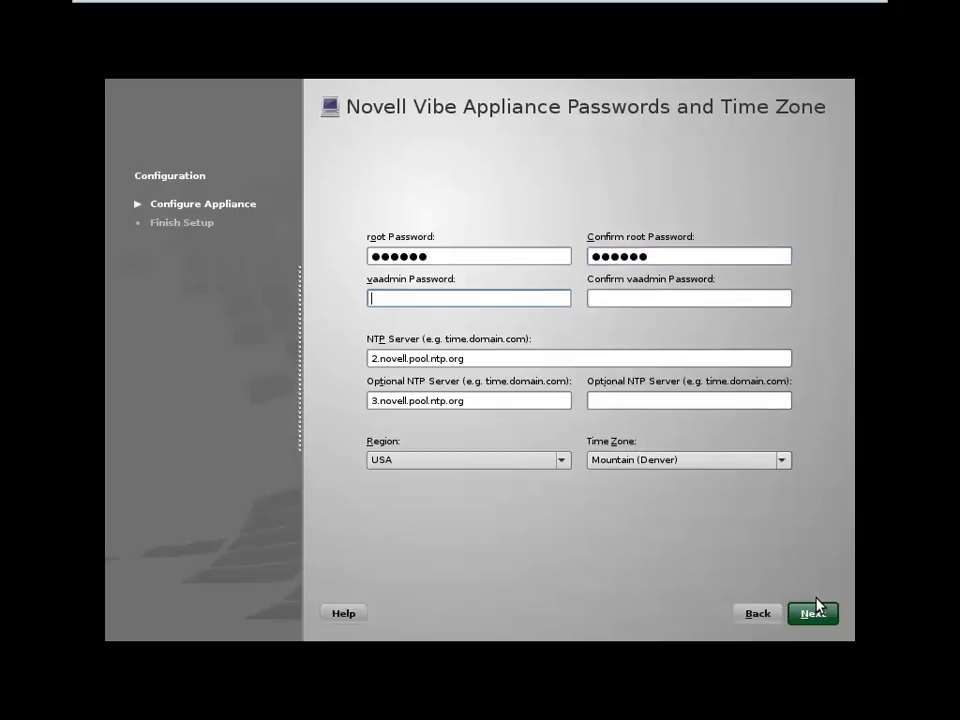
text(******)
key(Tab)
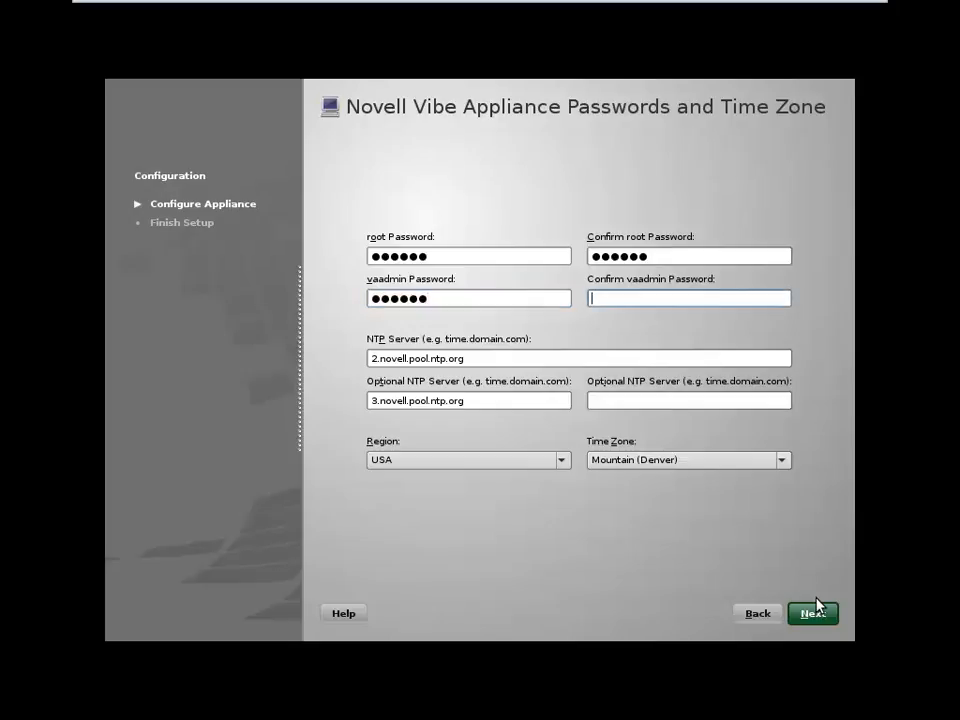
text(******)
Set the time zone to Europe / United Kingdom and continue to network settings
click(516, 470)
click(455, 528)
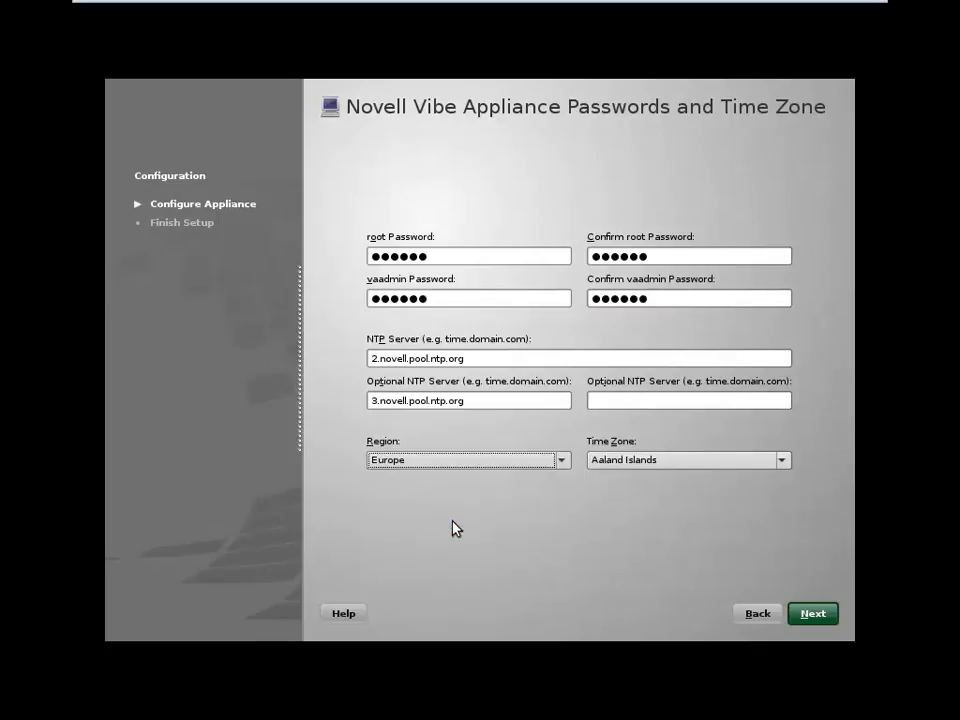
click(685, 463)
key(u)
key(Down)
key(Down)
key(Down)
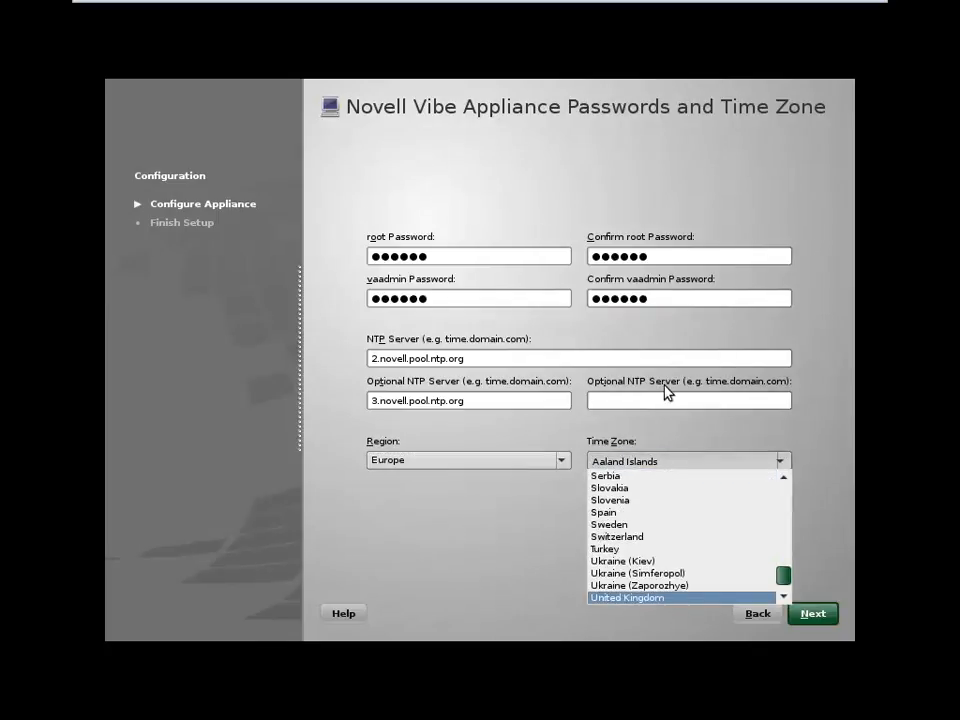
key(Return)
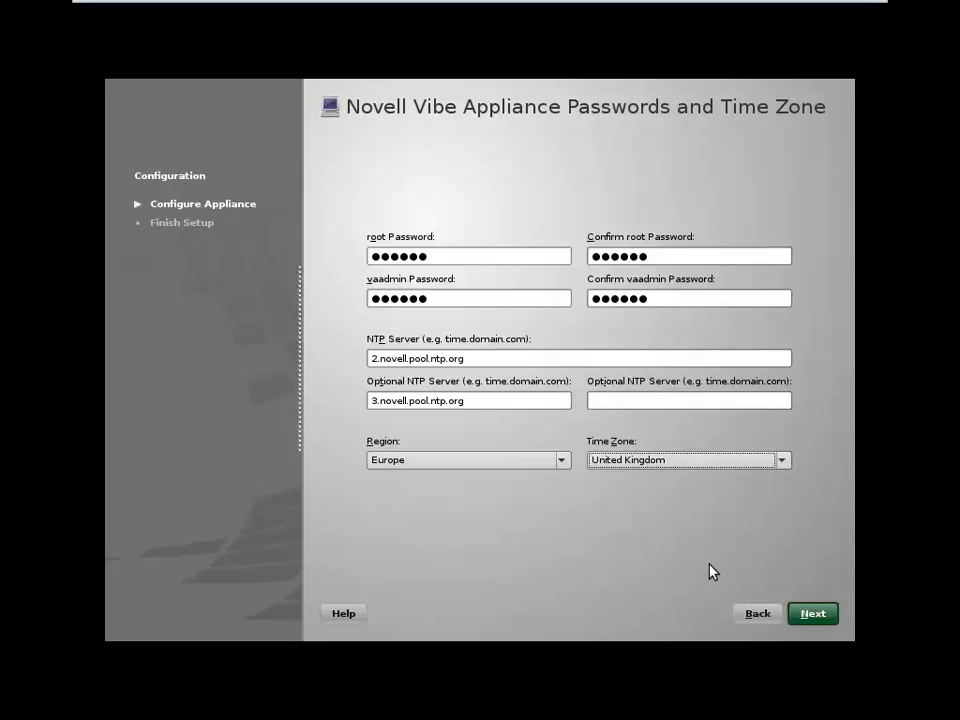
click(810, 613)
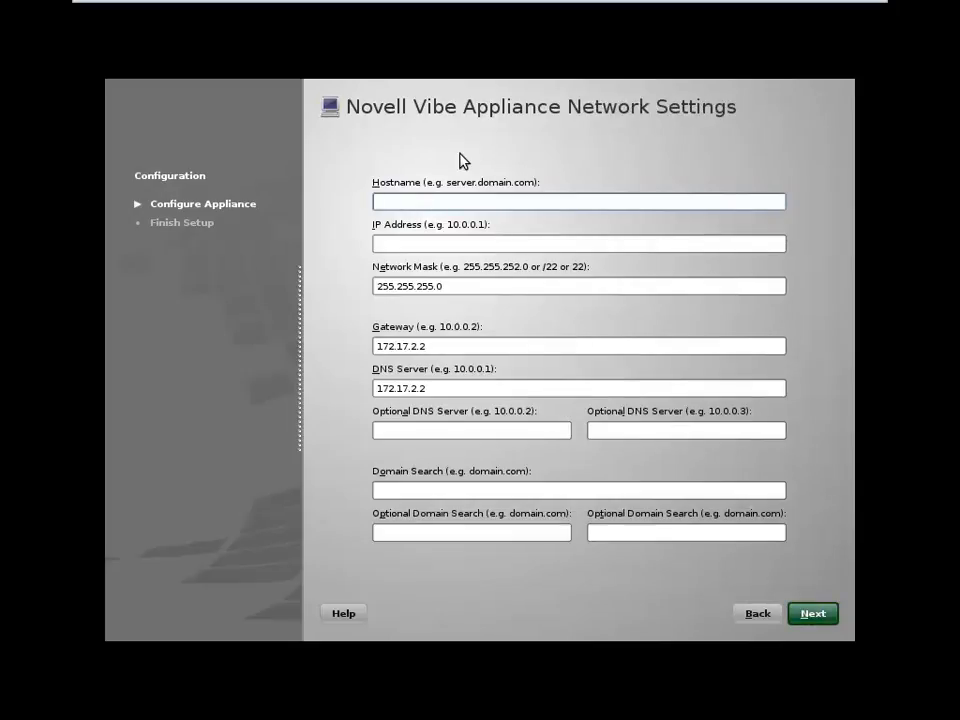
Submit hostname vibe.utopia.novell.com with IP address 172.17.2.40
text(vibe.utopia.nove)
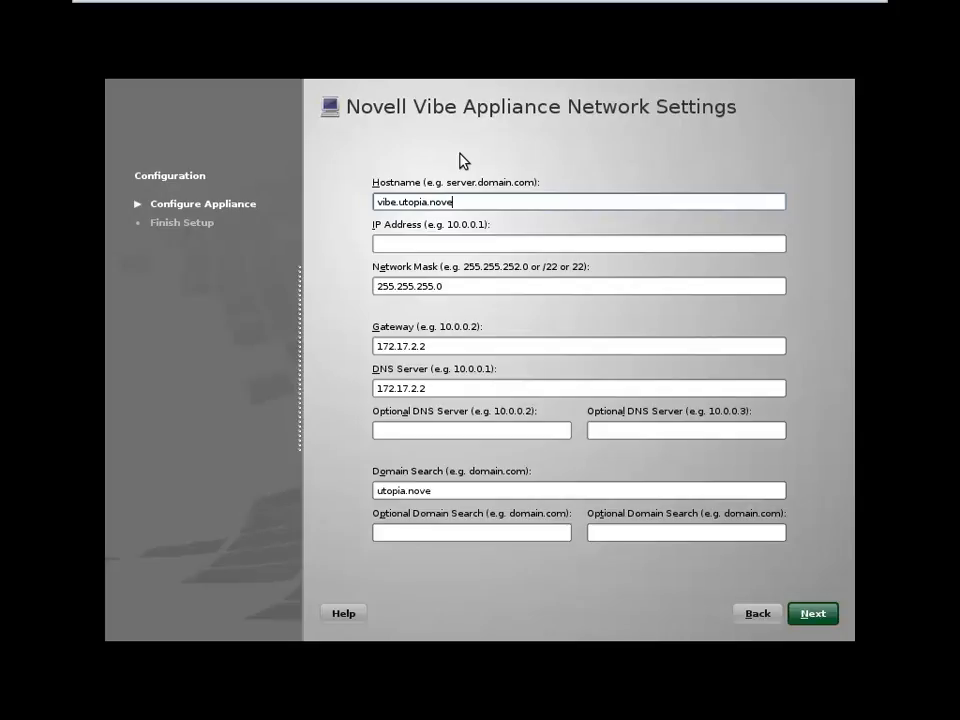
text(ll.com)
key(Tab)
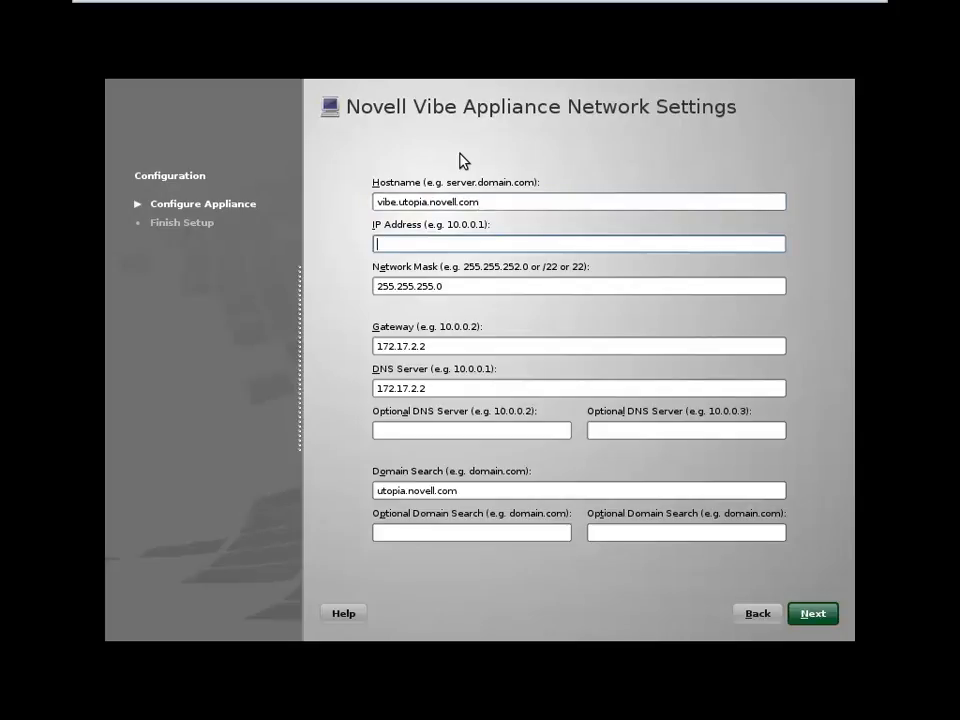
text(172.17.2.40)
click(832, 615)
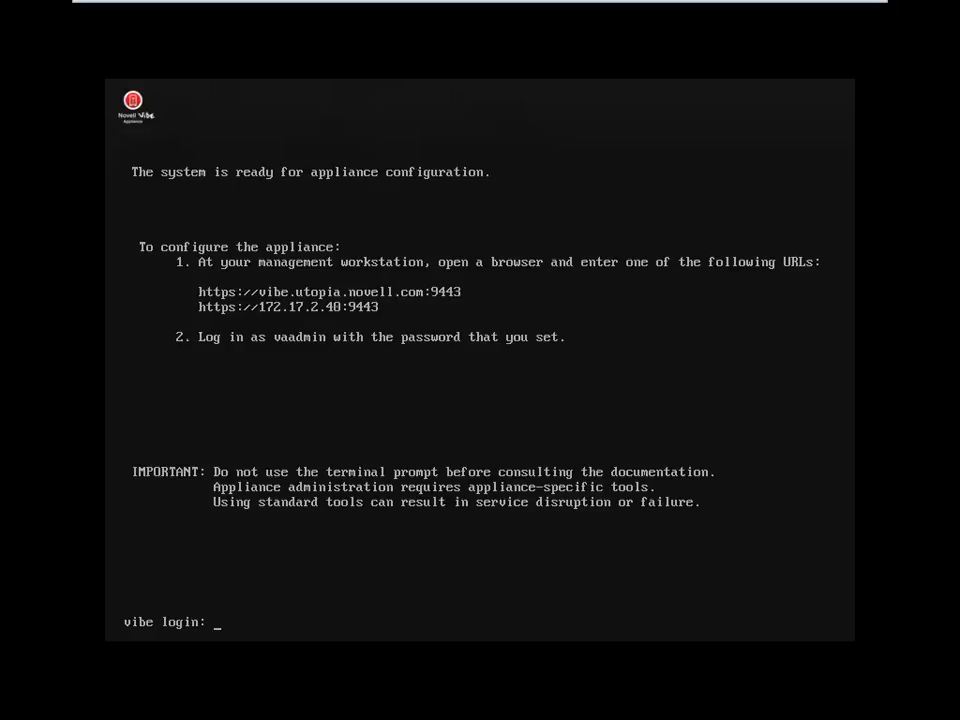
Release input from the VM console once setup reports it is ready for configuration
key(Escape)
key(ctrl+alt)
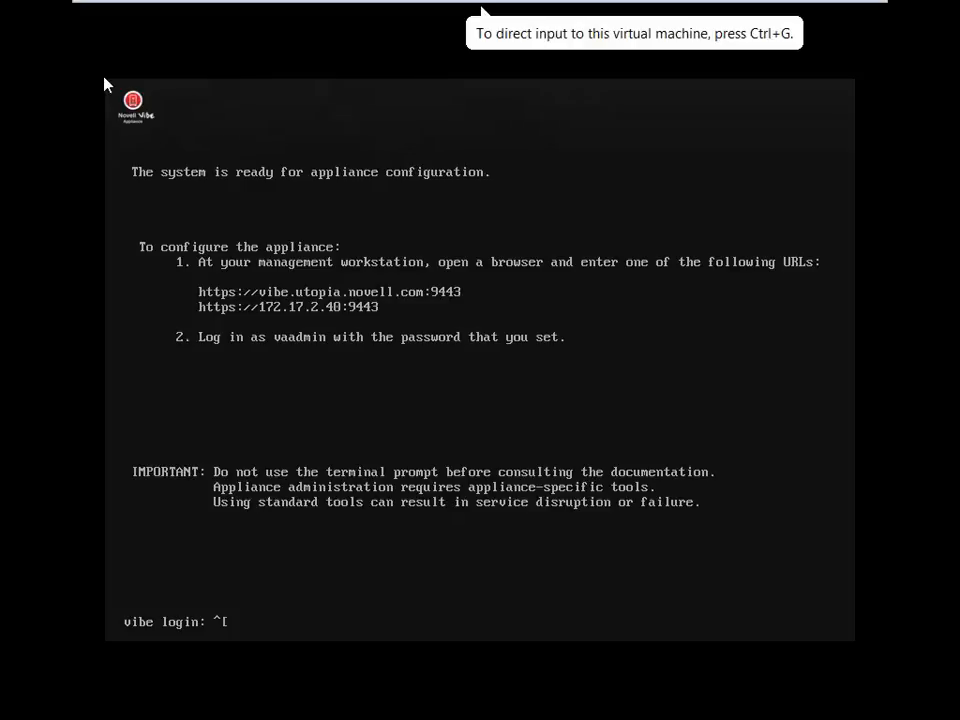
click(106, 82)
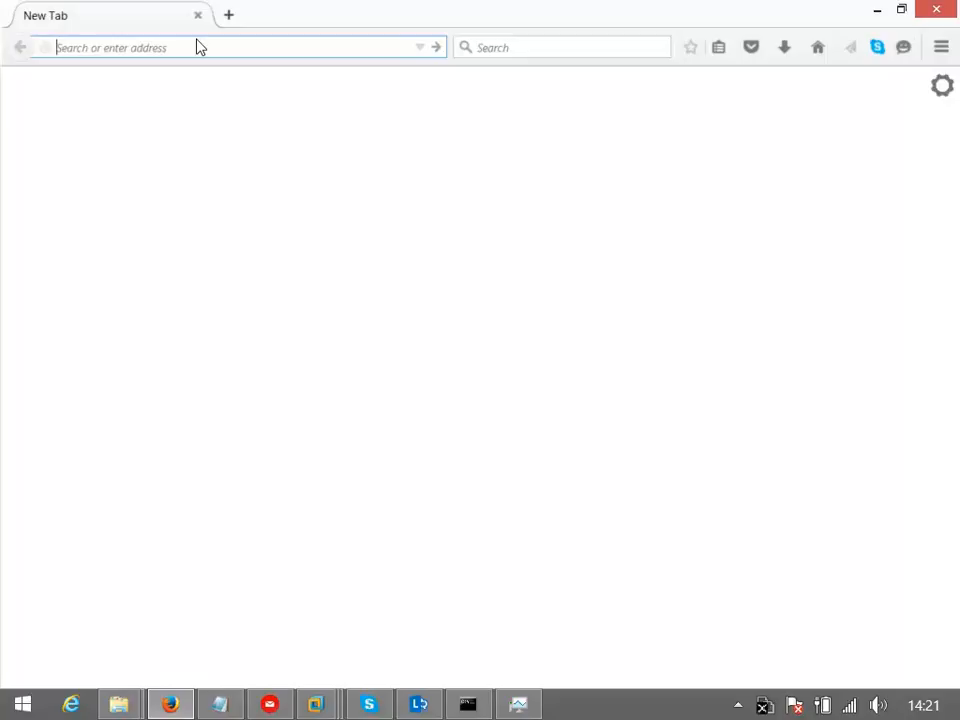
text(https:)
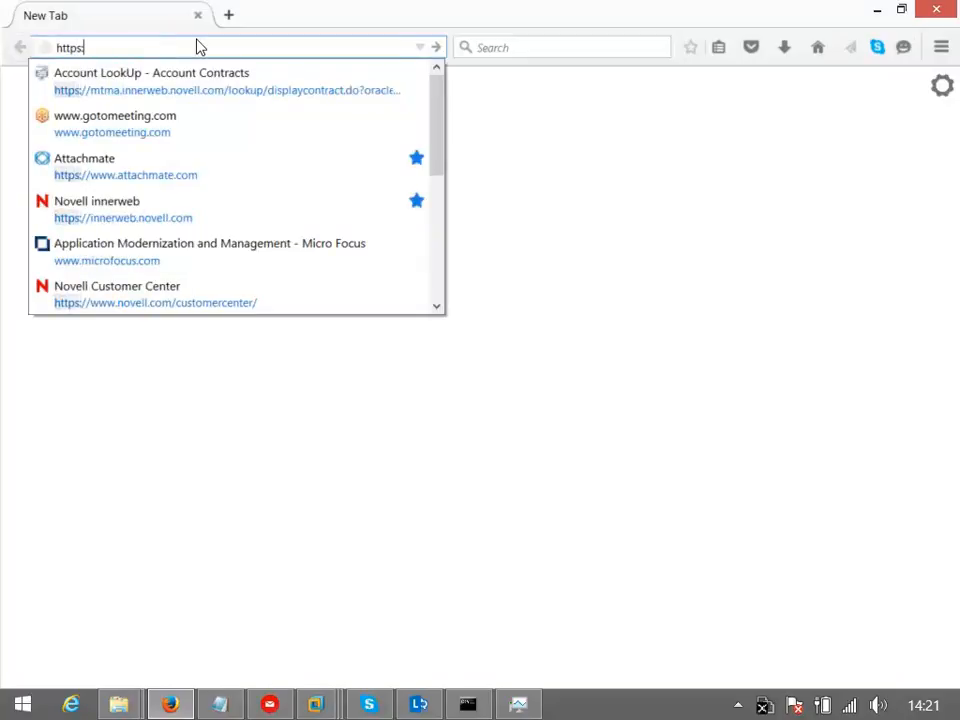
text(//)
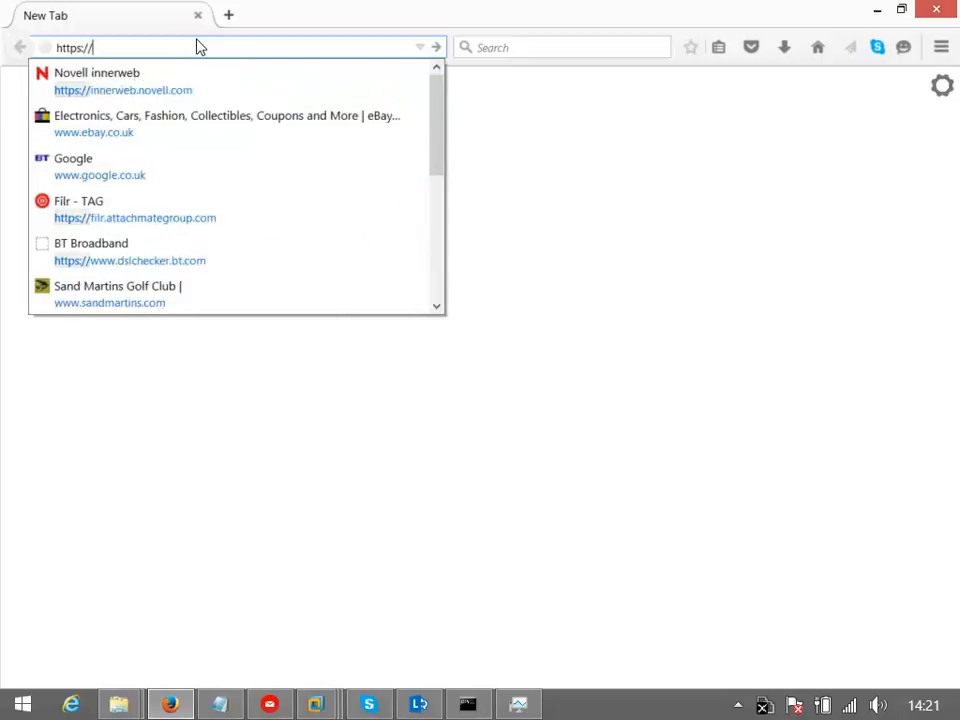
text(vibe.u)
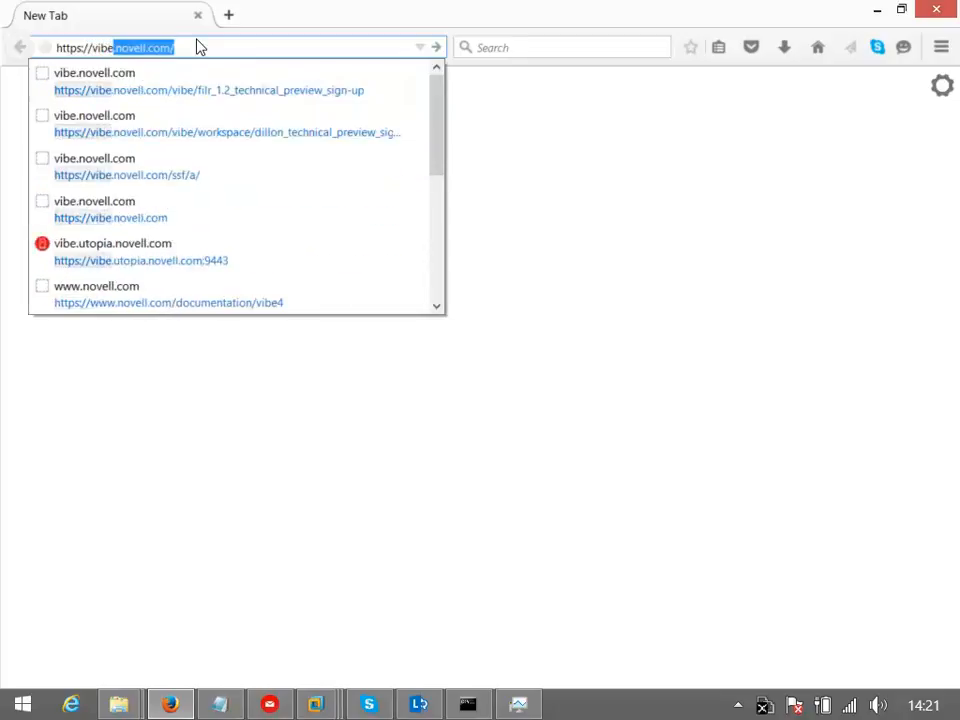
text(topia.)
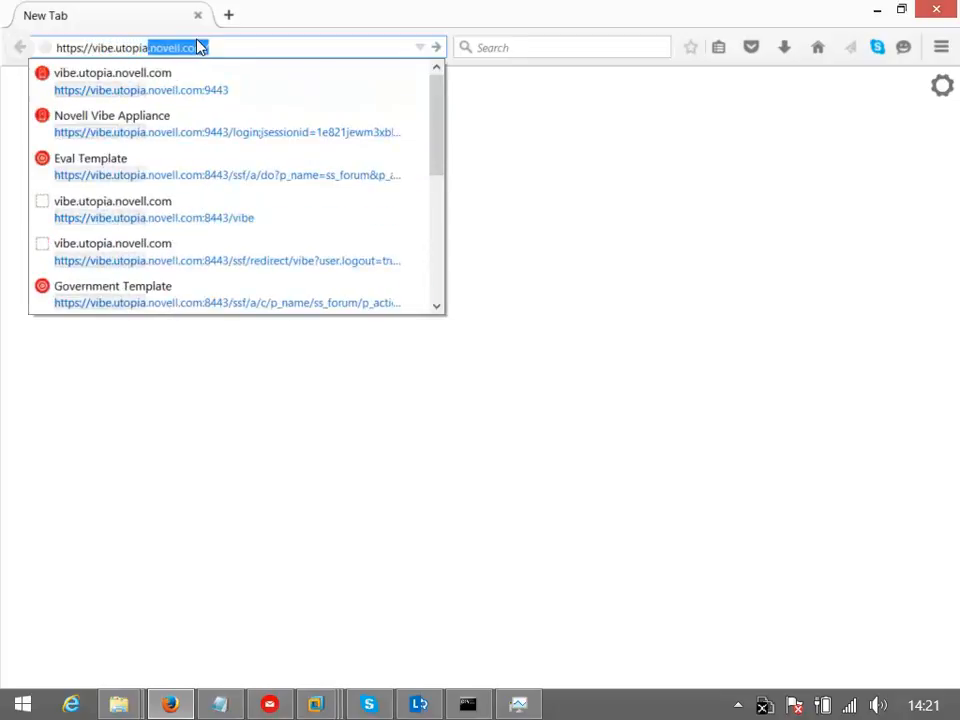
text(novell.co)
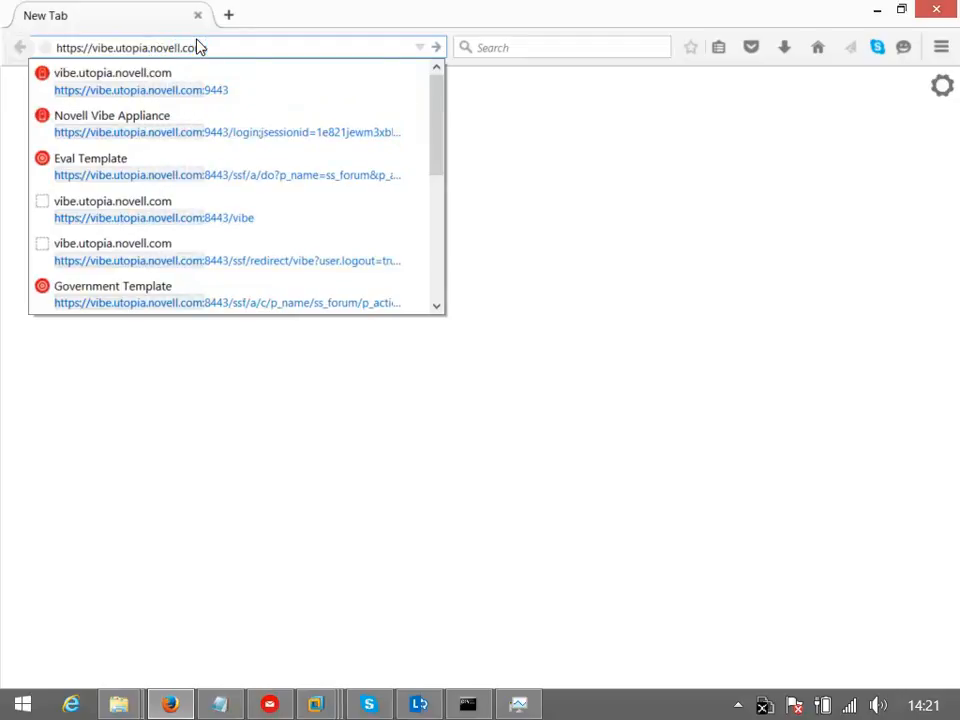
text(m:9443)
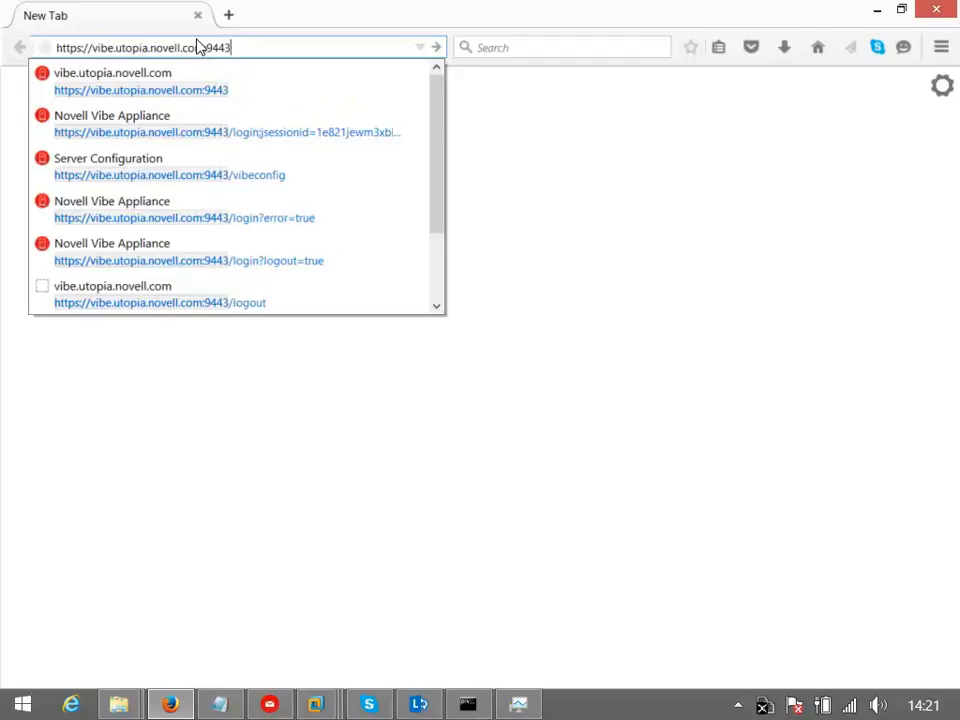
key(Return)
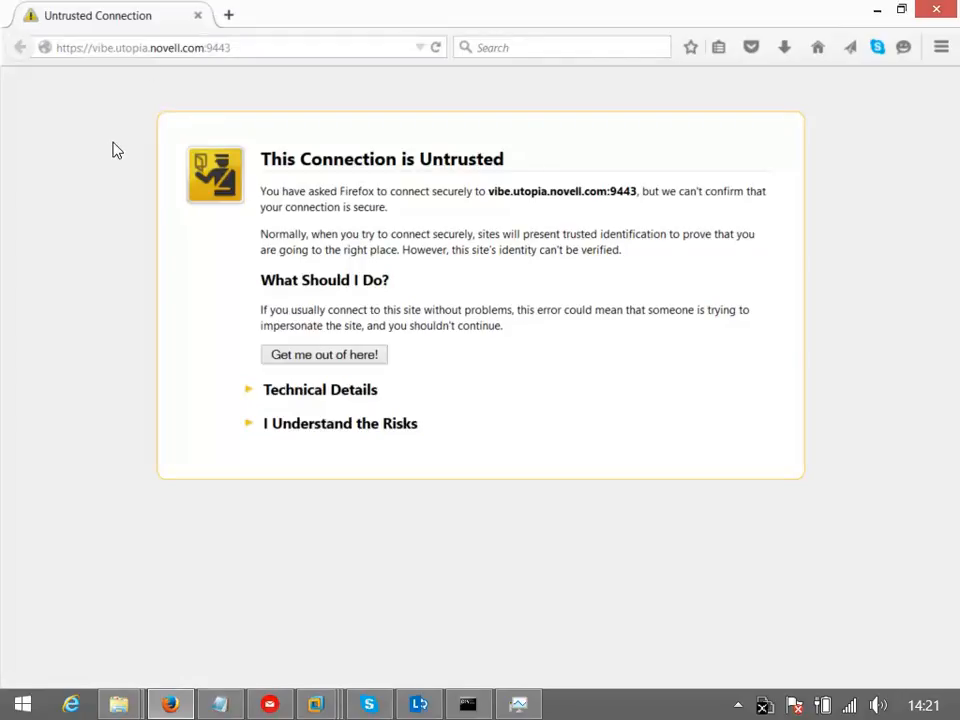
click(258, 424)
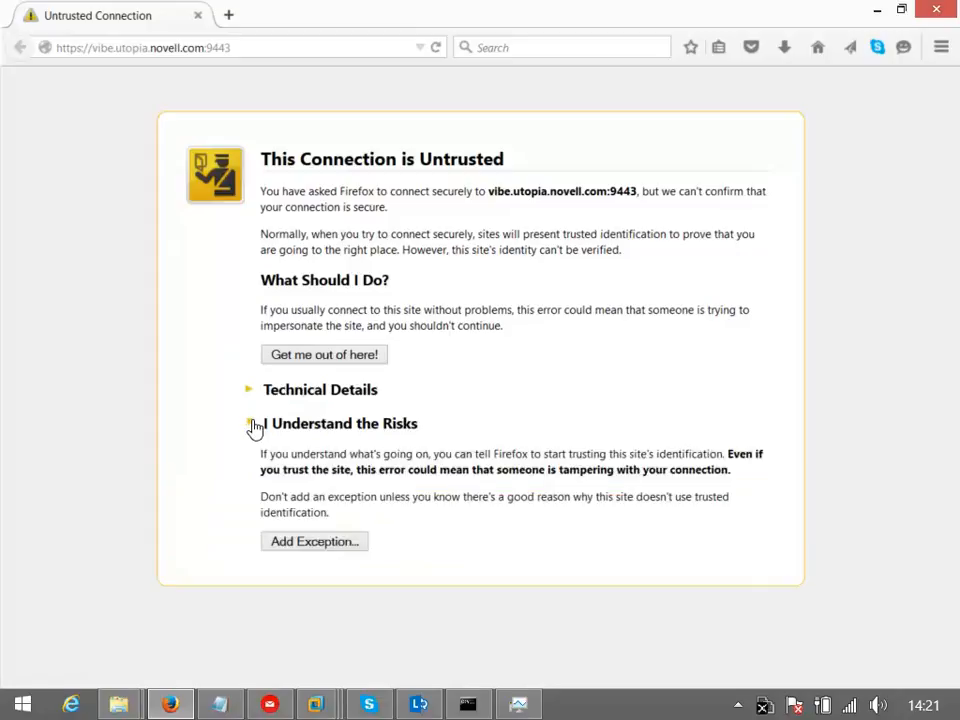
click(336, 545)
click(737, 620)
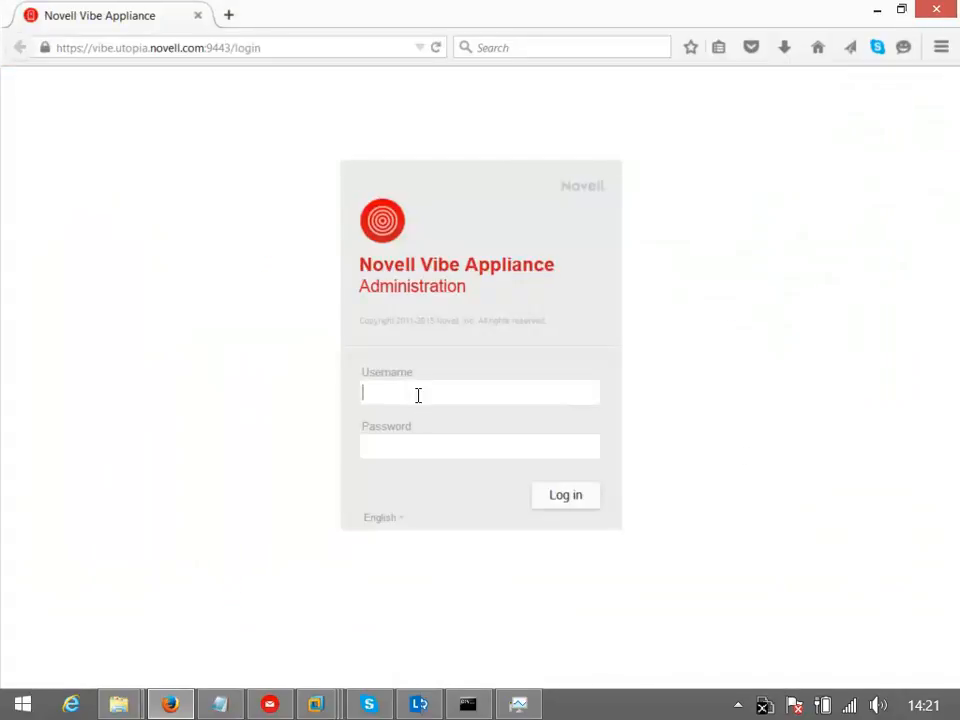
Log in to appliance administration as vaadmin with the admin password
text(vaadmin)
key(Tab)
text(******)
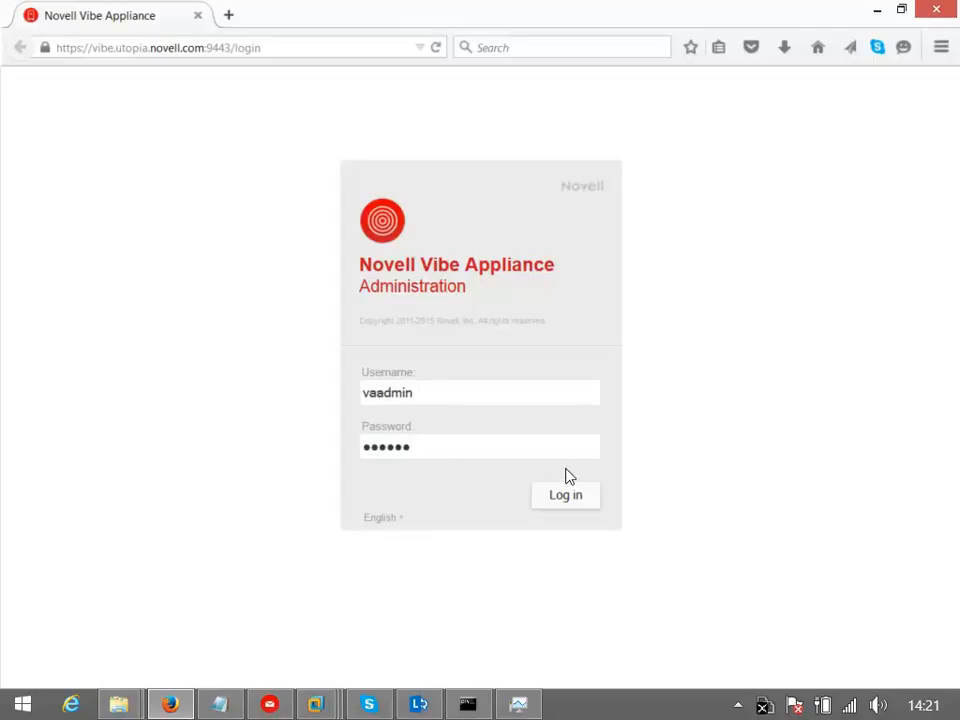
click(563, 500)
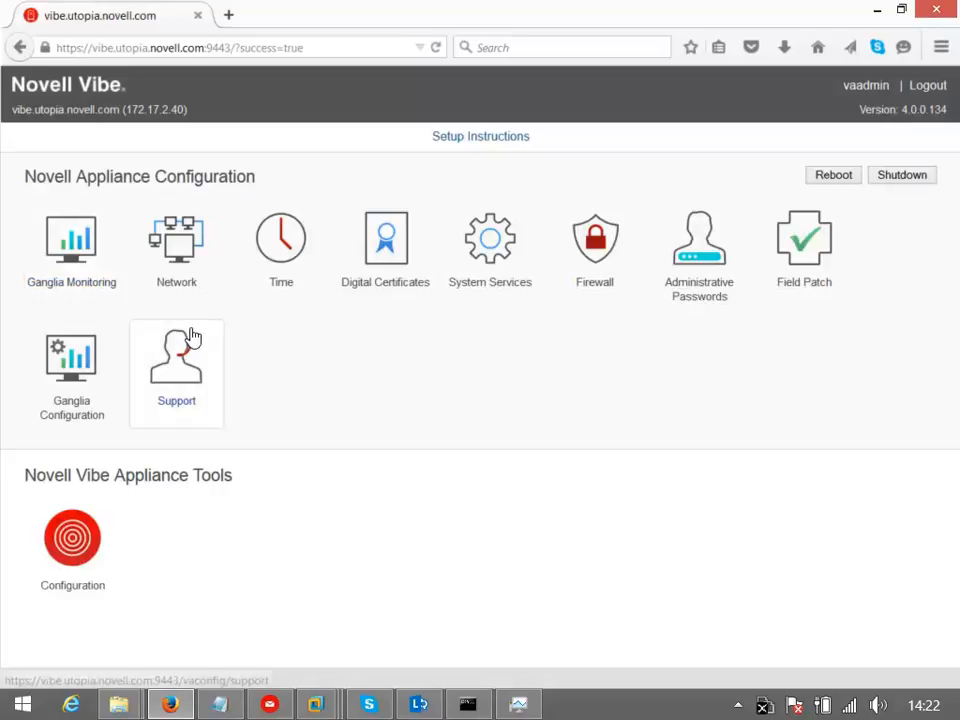
Inspect the Web Application Certificates key store and its request options, then close Digital Certificates
click(373, 259)
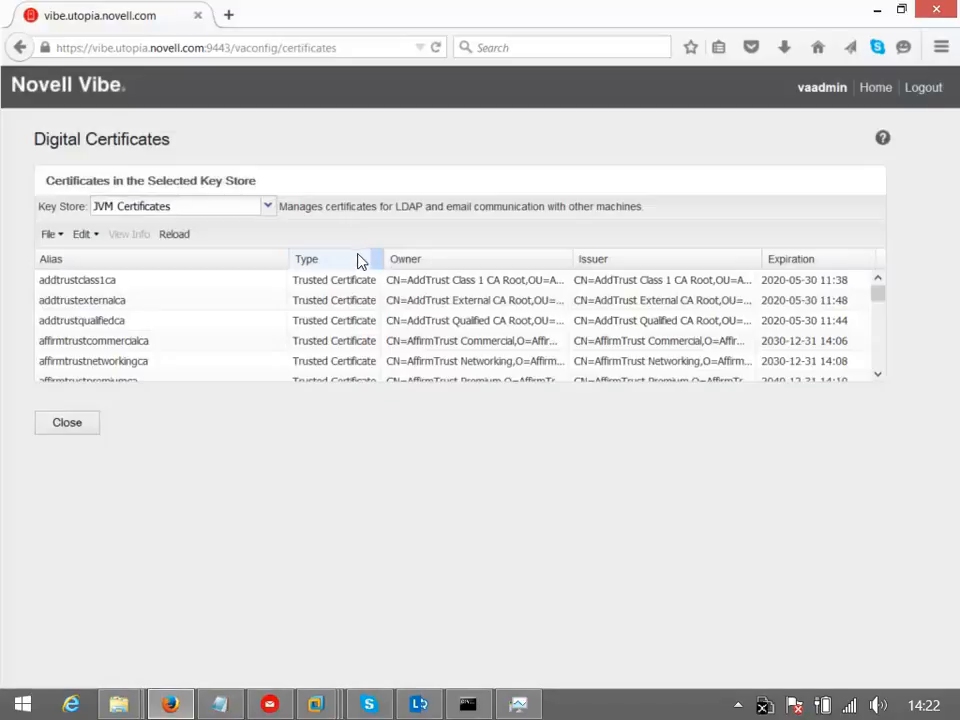
click(268, 209)
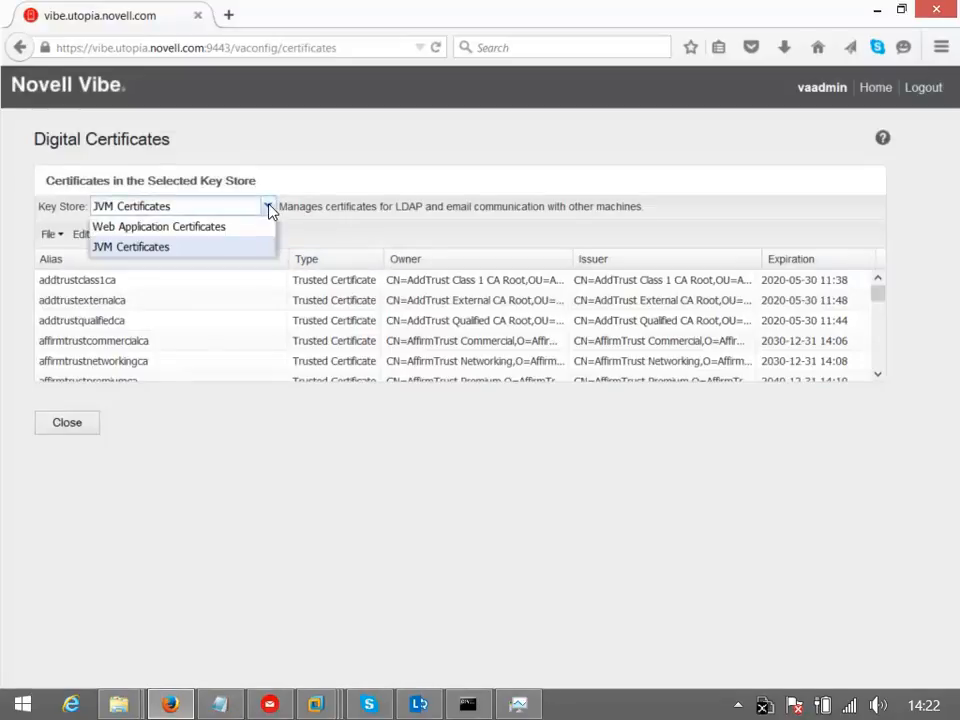
click(214, 234)
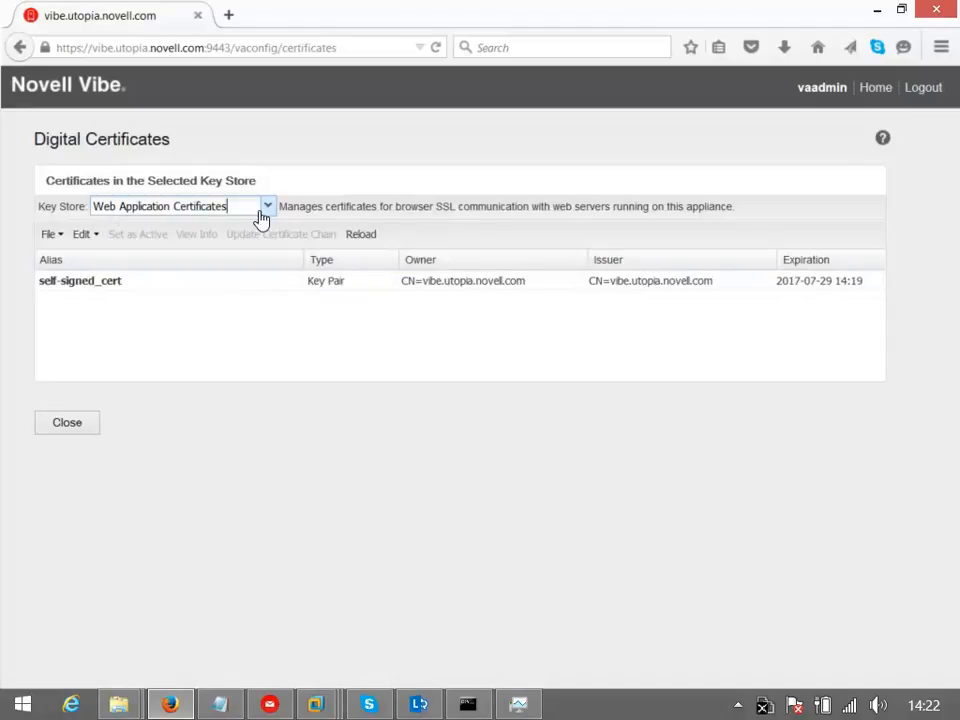
click(50, 236)
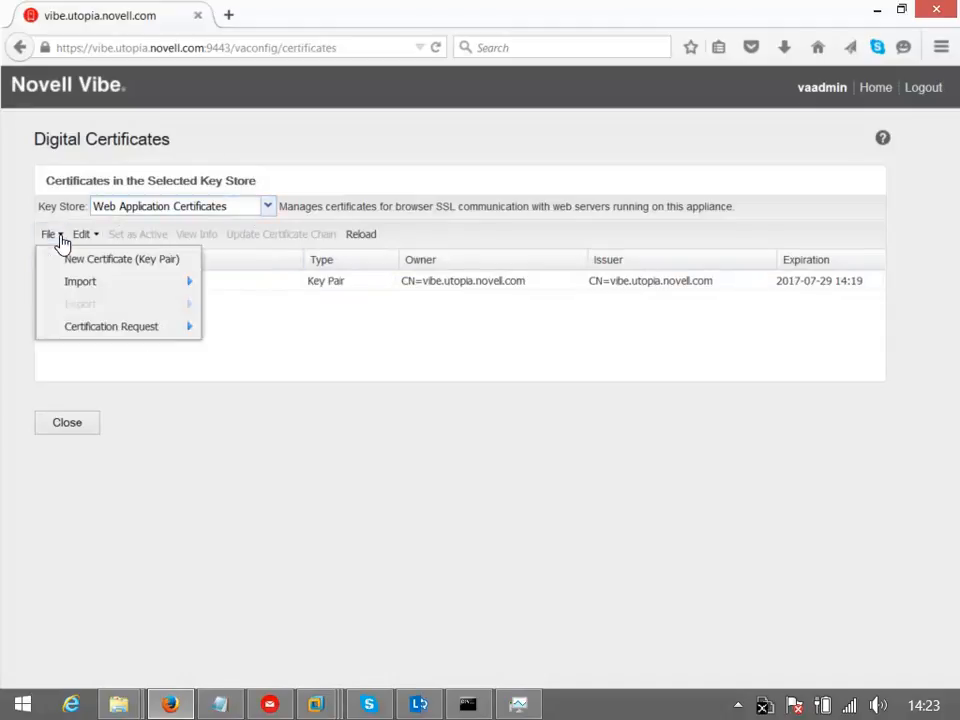
mouse_move(92, 336)
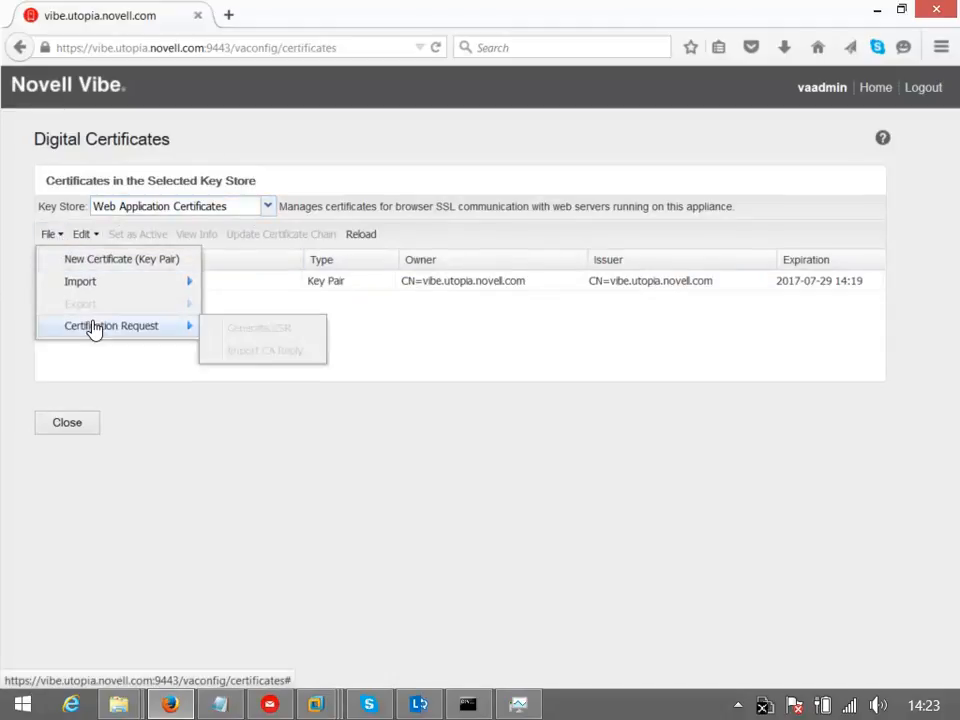
click(338, 354)
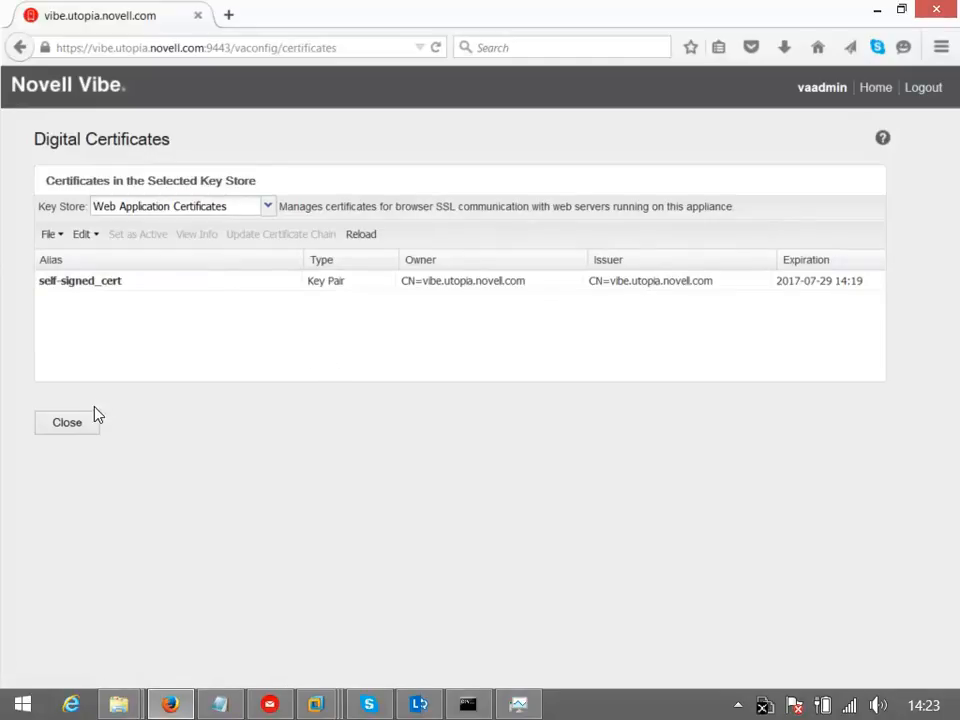
click(77, 426)
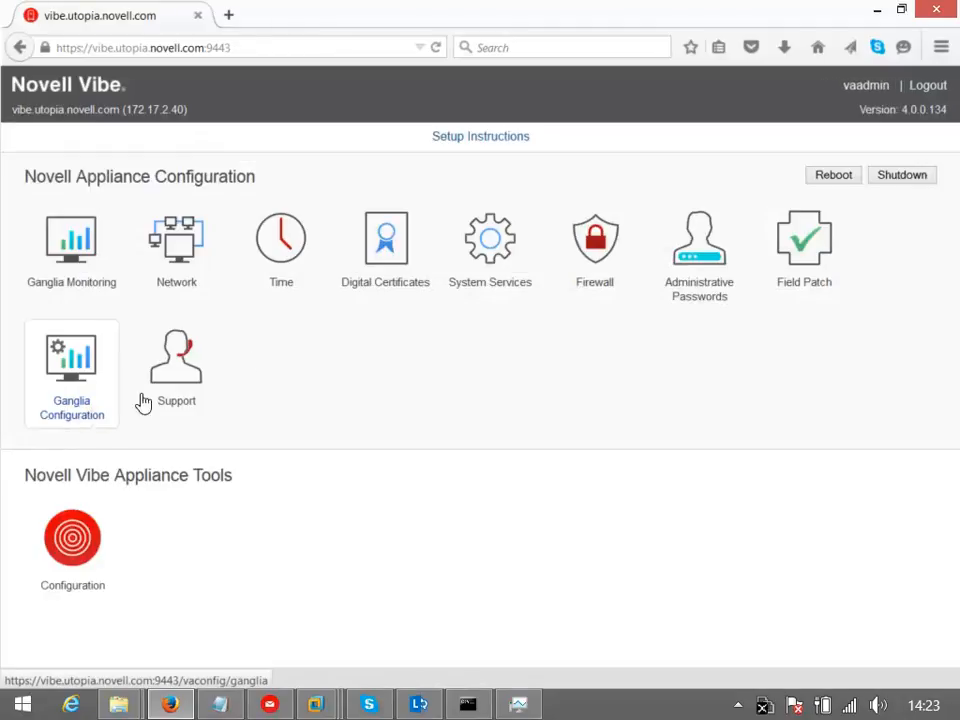
Review the System Services list, then launch the Vibe server Configuration tool
click(500, 250)
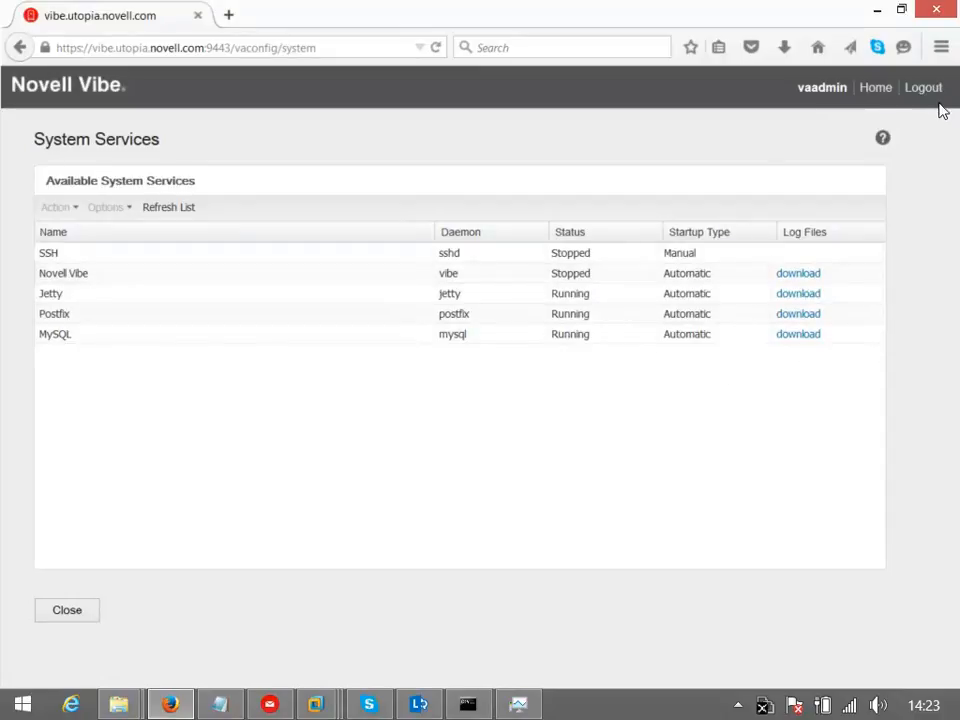
click(67, 611)
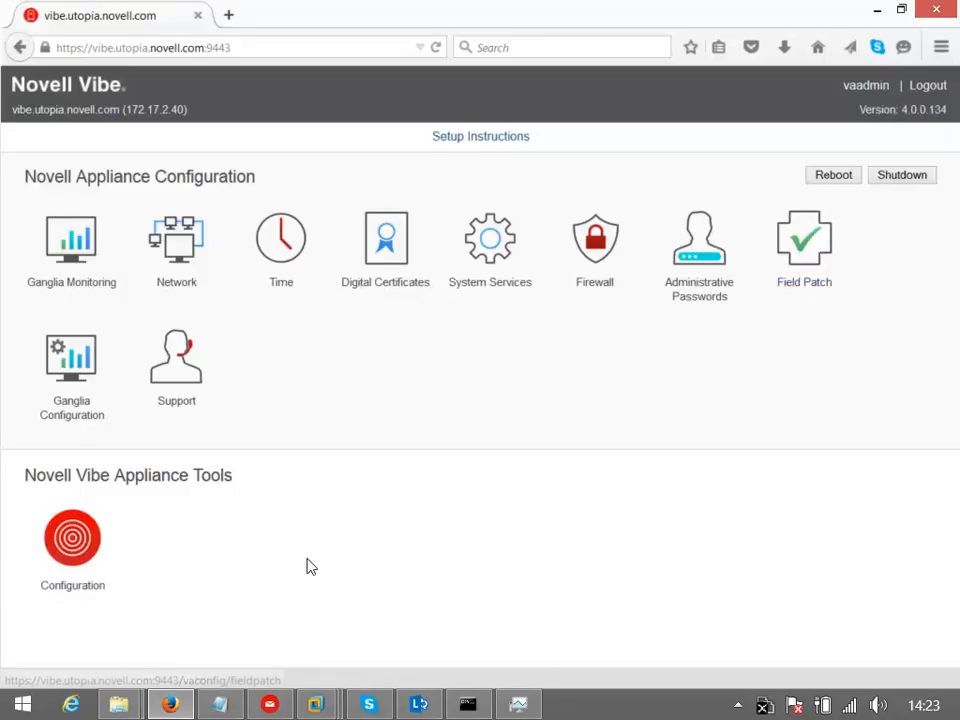
click(78, 550)
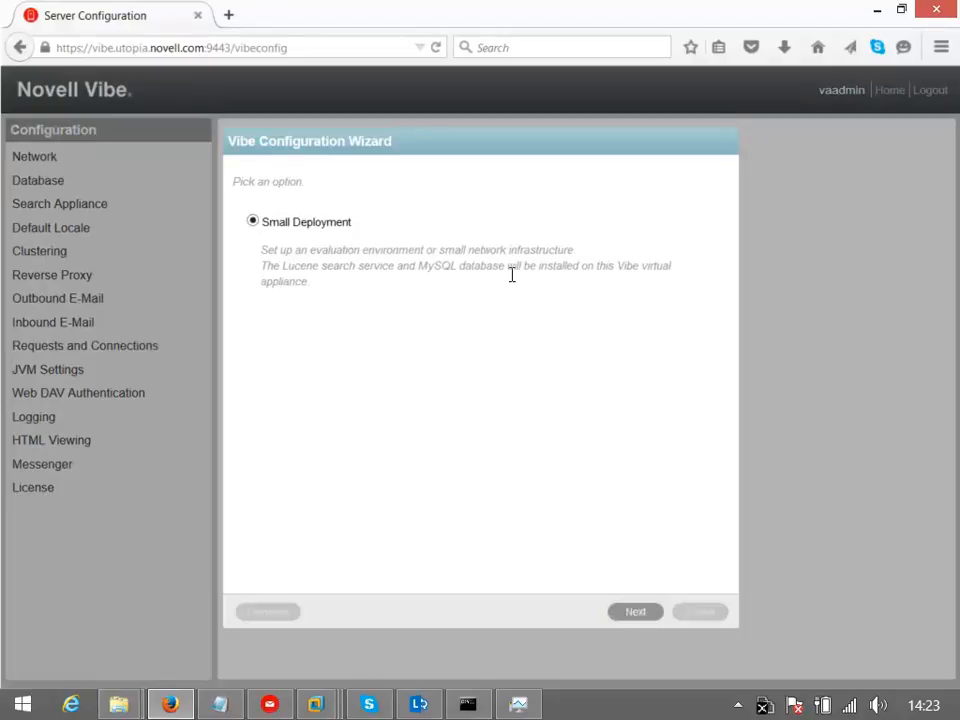
Keep Small Deployment and enter and confirm the MySQL database password
click(636, 614)
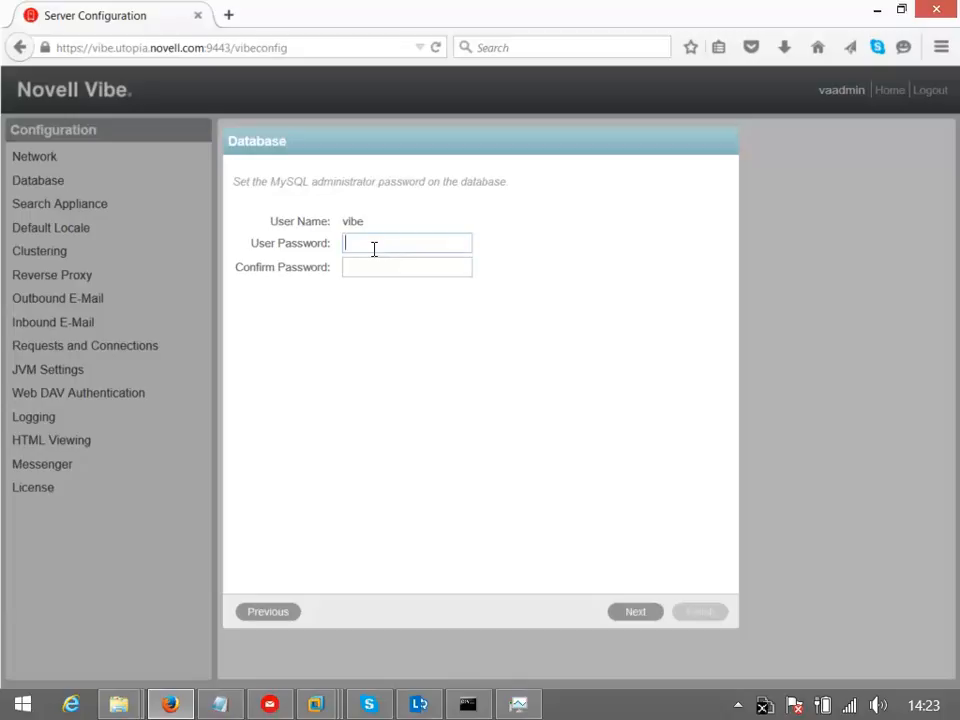
text(•••••••)
key(Tab)
text(••••••)
click(626, 616)
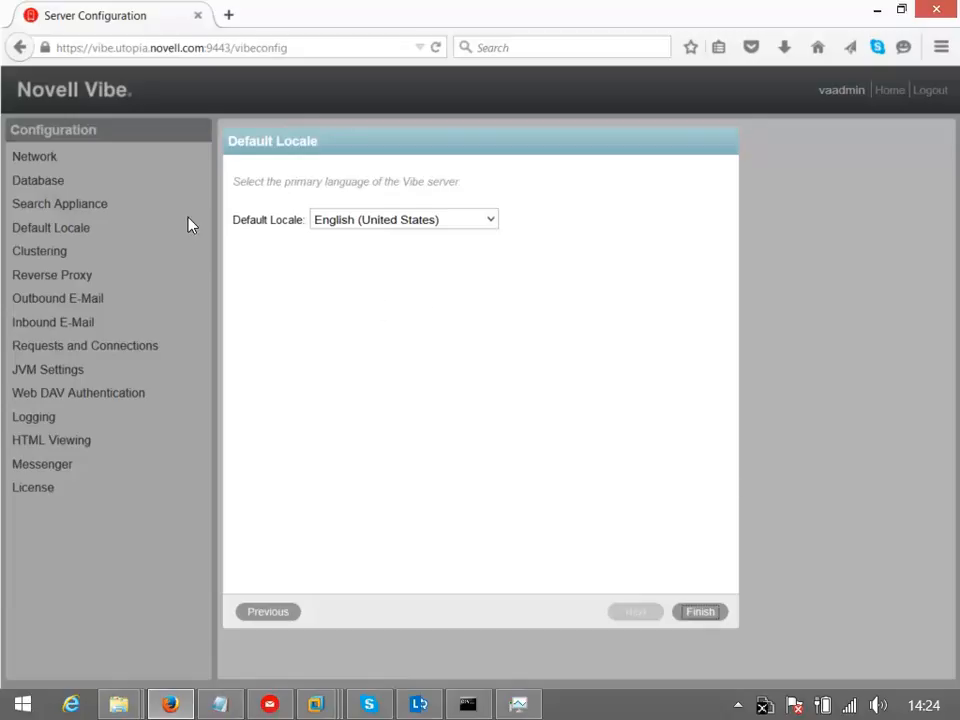
Set the default locale to English (United Kingdom) and finish the wizard
click(490, 220)
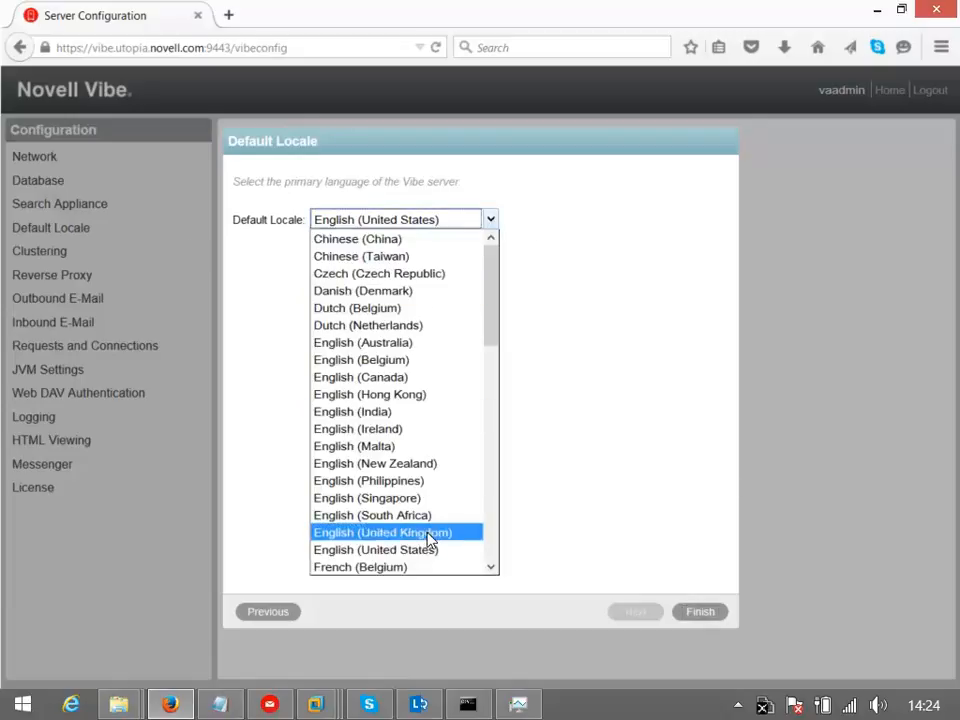
click(430, 533)
click(700, 612)
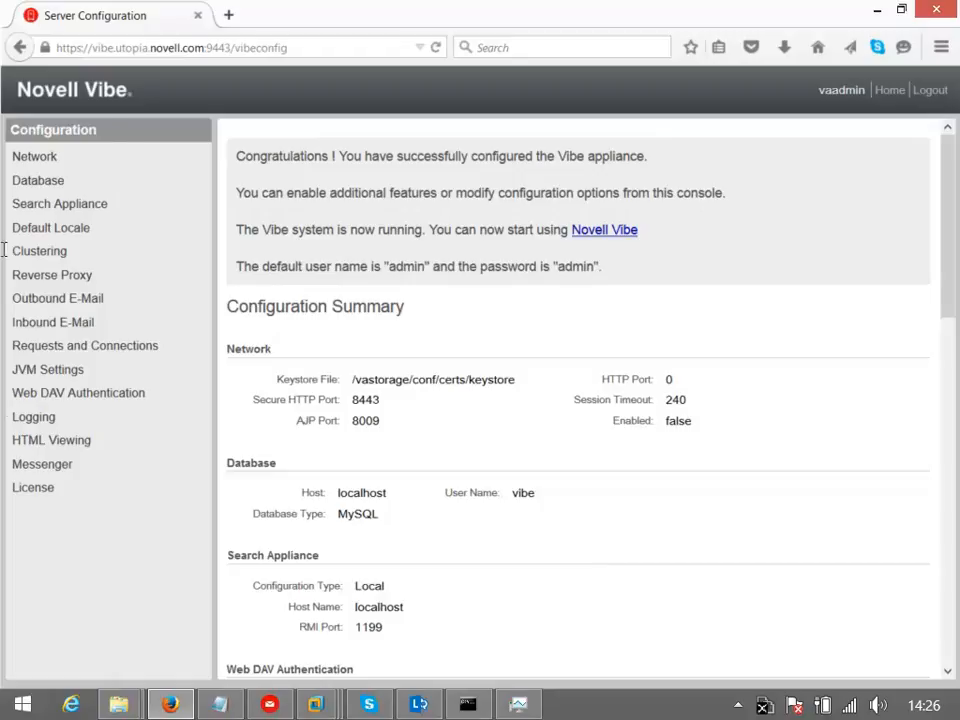
After the initial configuration completes, open Network from the Configuration Summary list
click(22, 162)
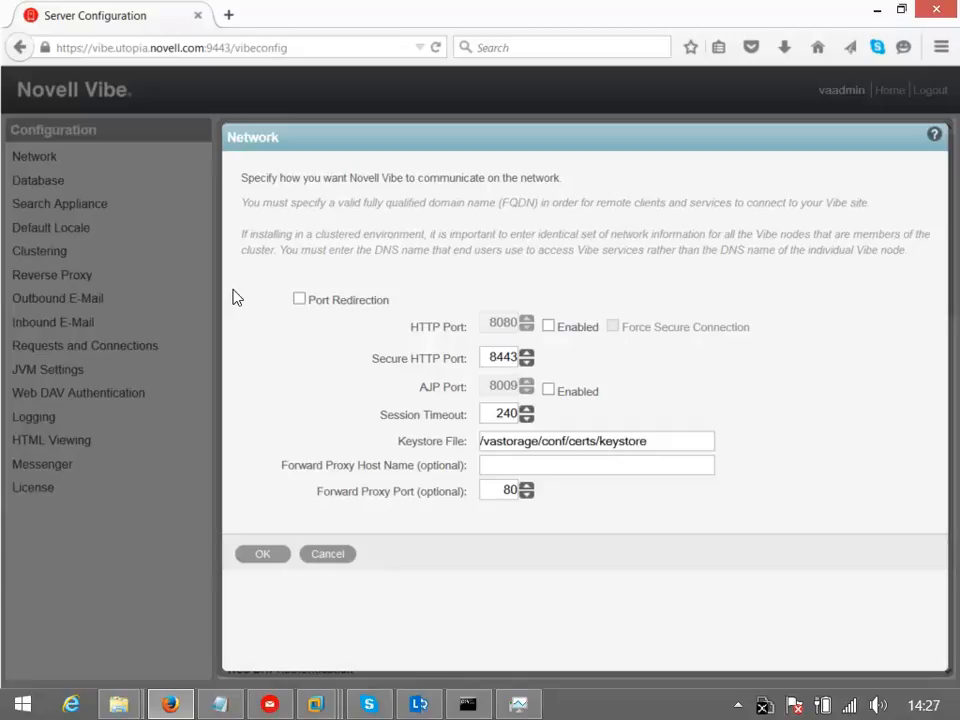
Enable Port Redirection and the HTTP port with Force Secure Connection, then save the network settings
click(322, 303)
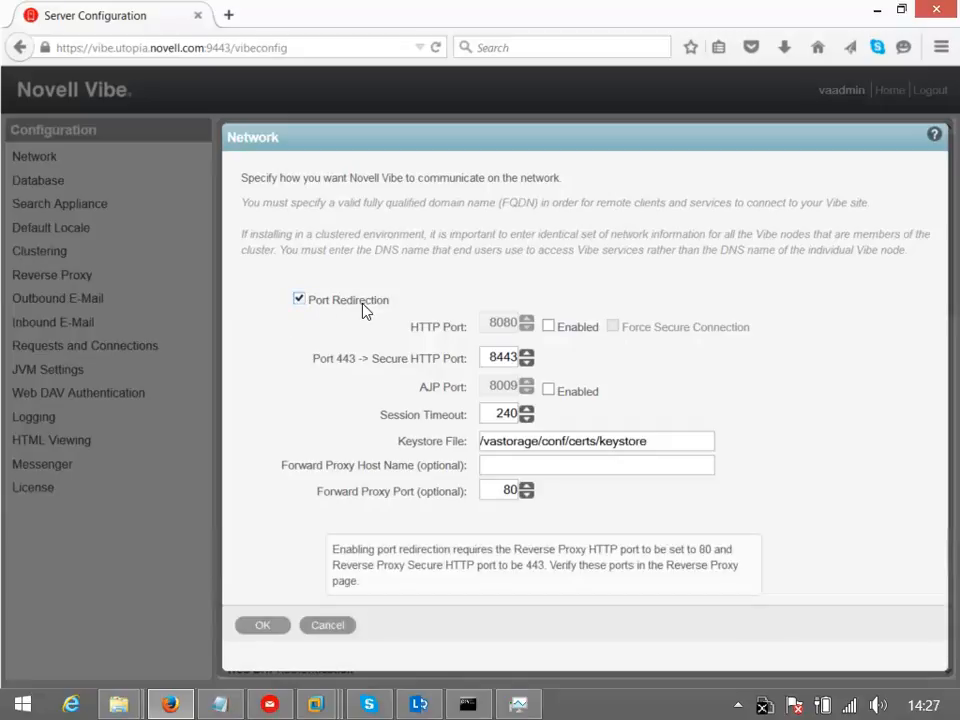
click(548, 326)
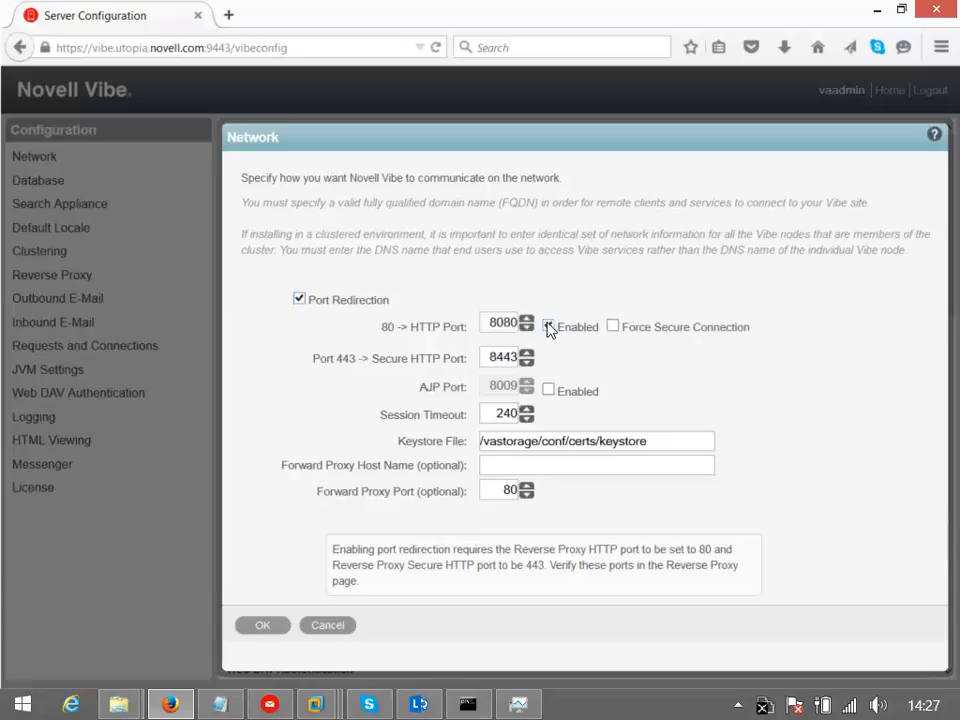
click(615, 328)
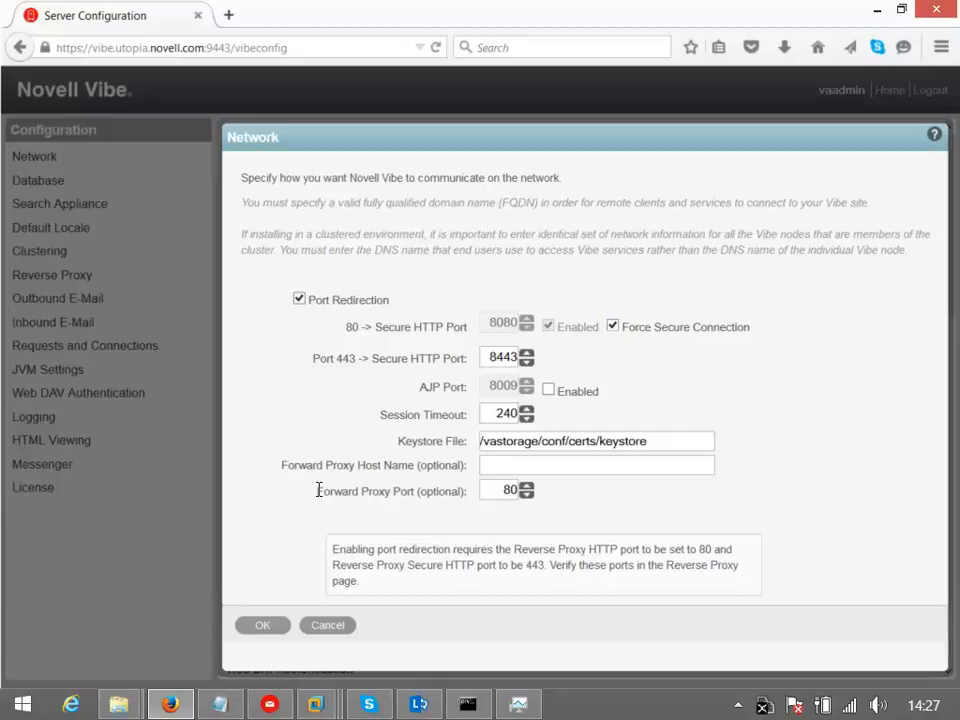
click(264, 627)
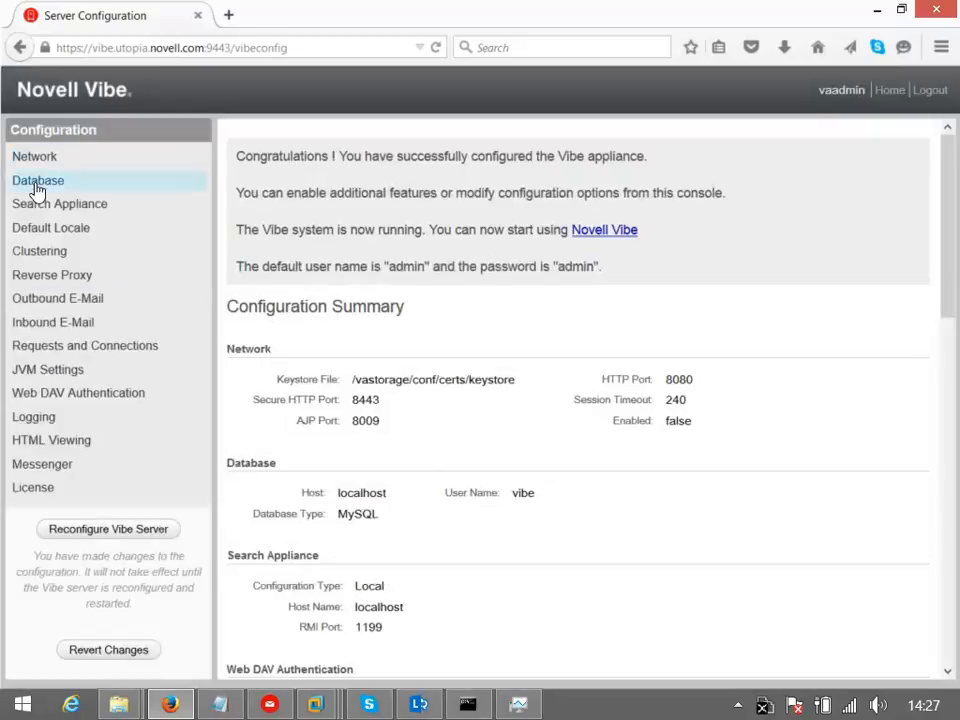
Change the reverse proxy ports from 8080 to 80 and from 8443 to 443, then save
click(40, 278)
double_click(437, 263)
text(80)
double_click(436, 293)
text(443)
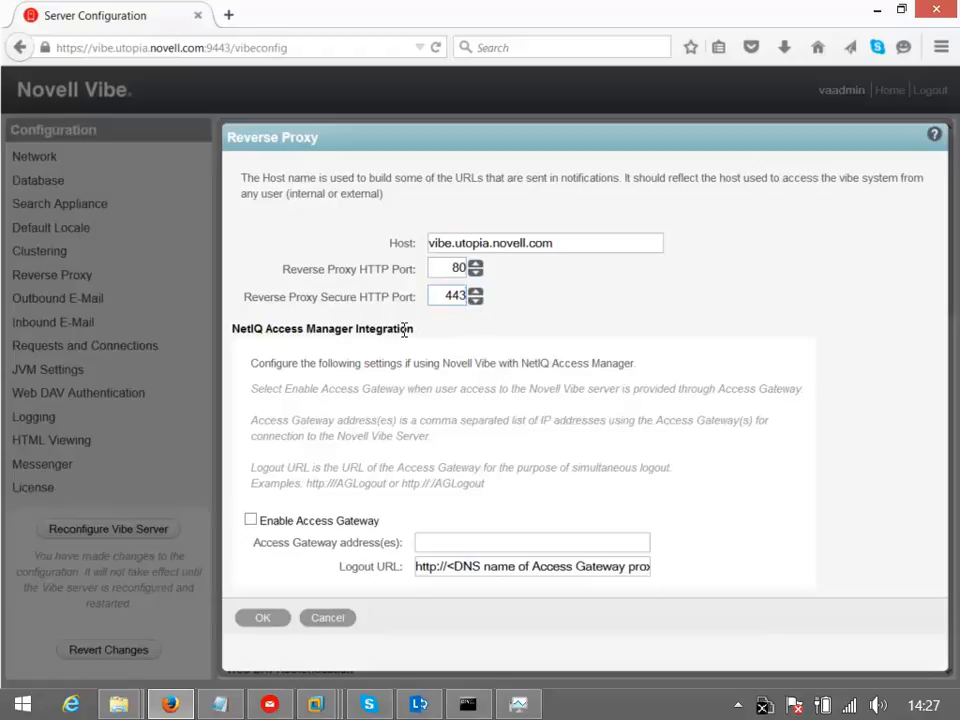
click(260, 620)
Replace local Postfix with SMTP host 172.17.2.86, entering the mail password and requiring authentication
click(60, 299)
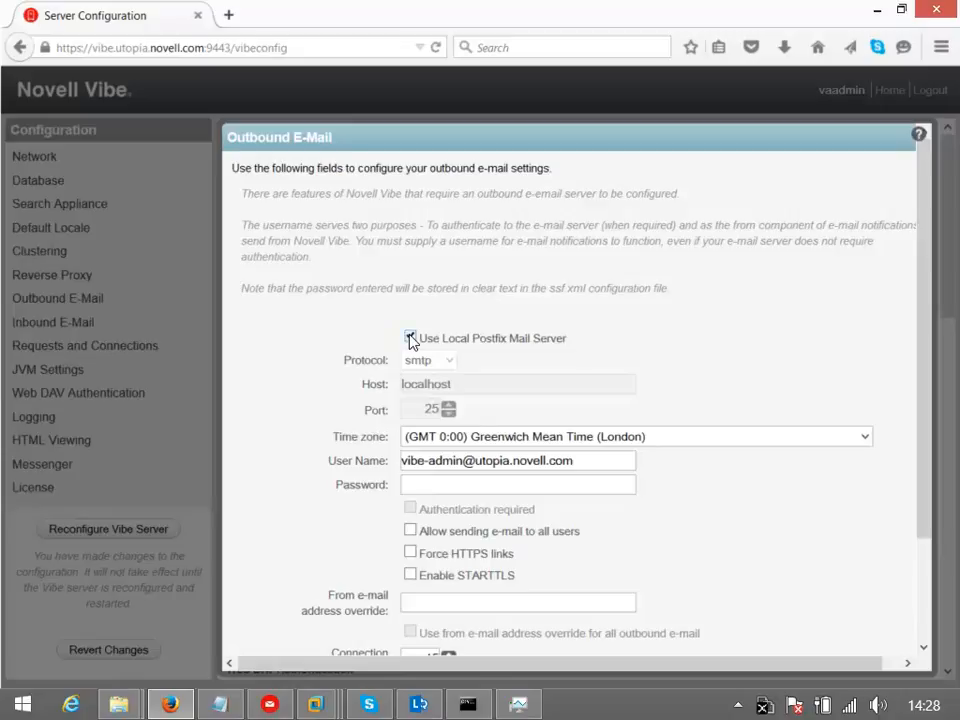
click(410, 338)
drag(465, 381, 354, 379)
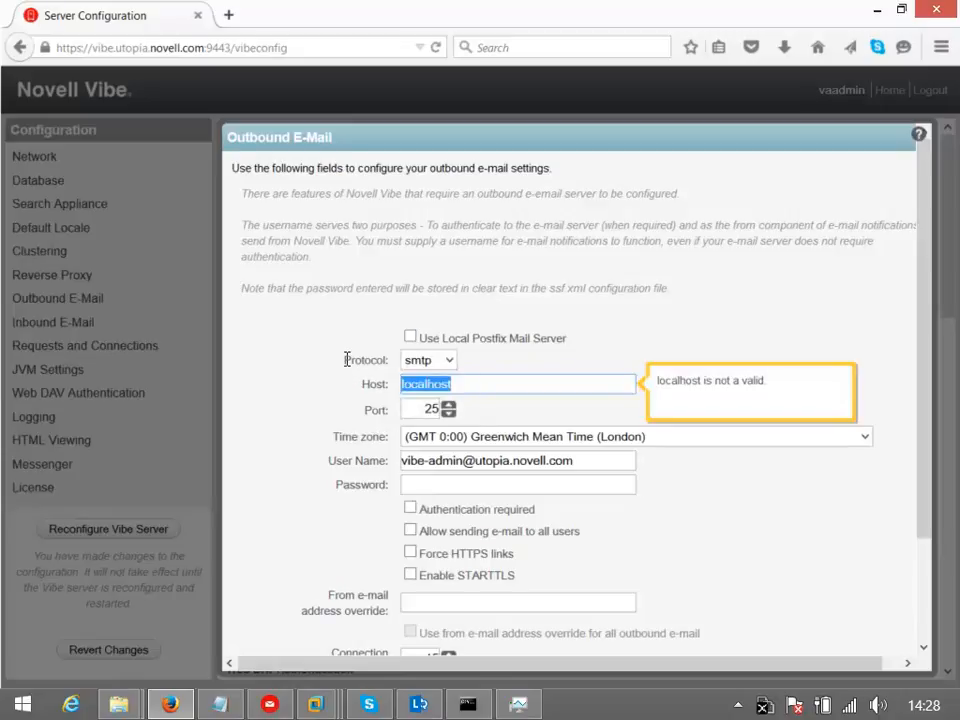
text(172.)
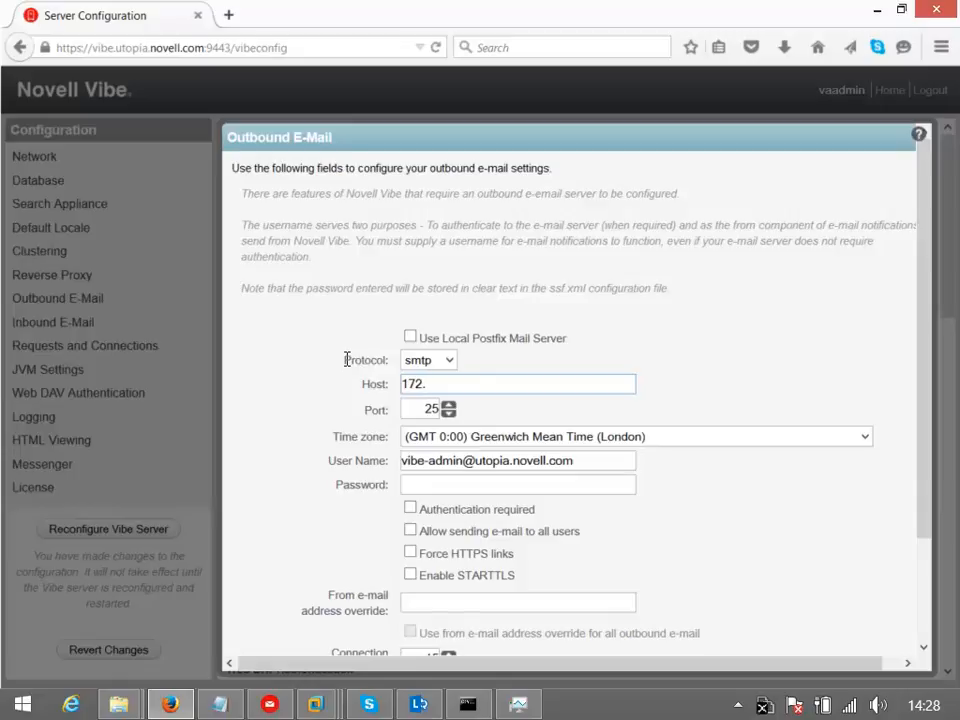
text(17.2.86)
click(457, 485)
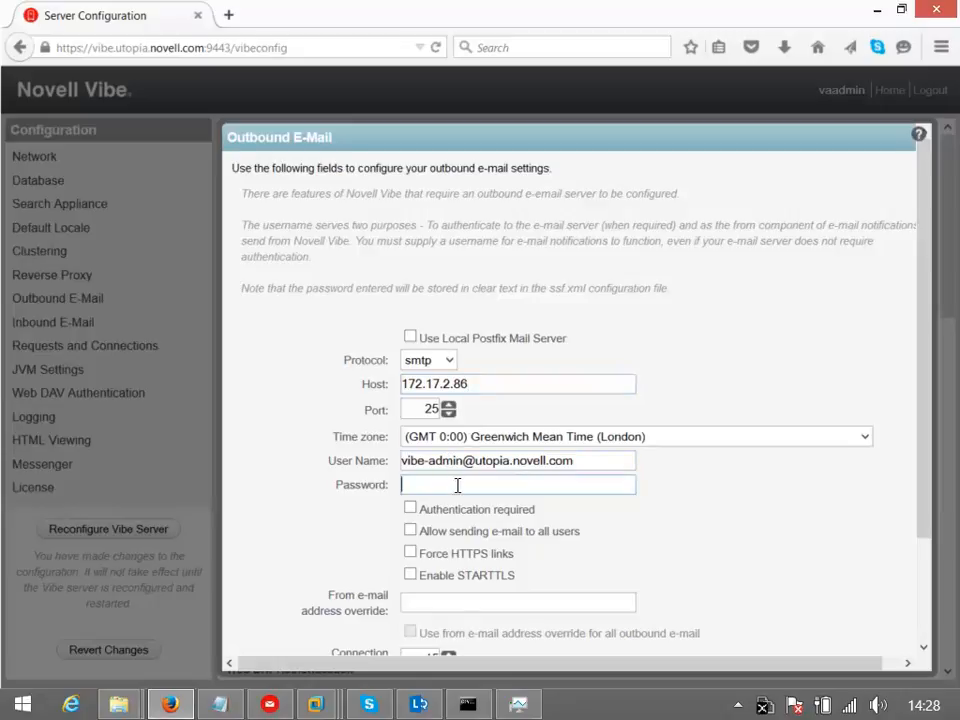
text(••••••)
click(422, 514)
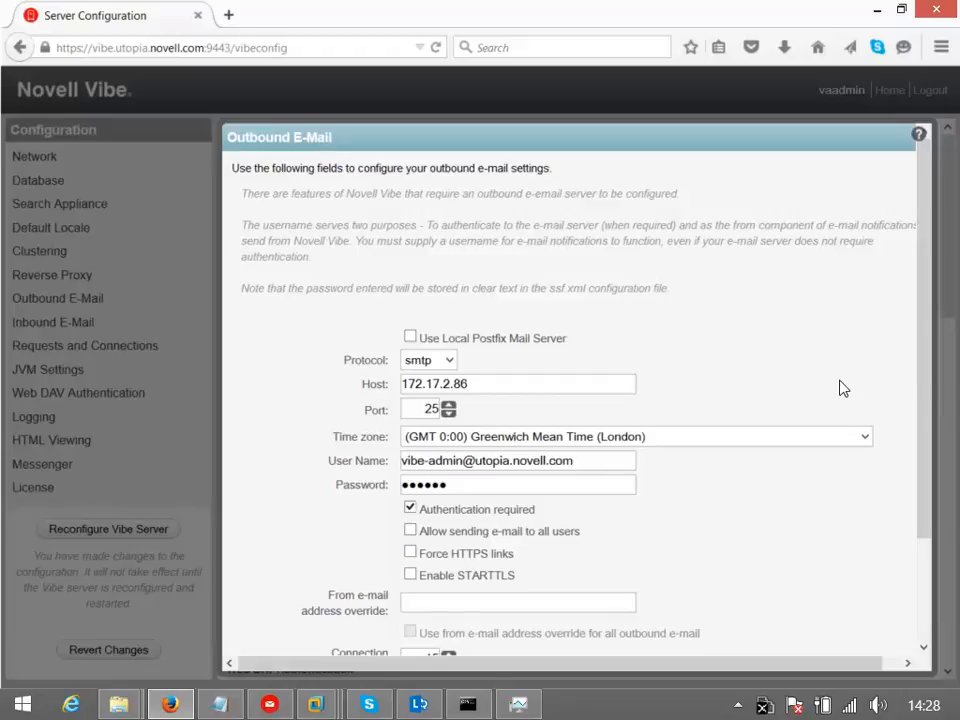
Test the mail server connection, acknowledge the valid result, and save the outbound e-mail settings
drag(918, 360, 934, 450)
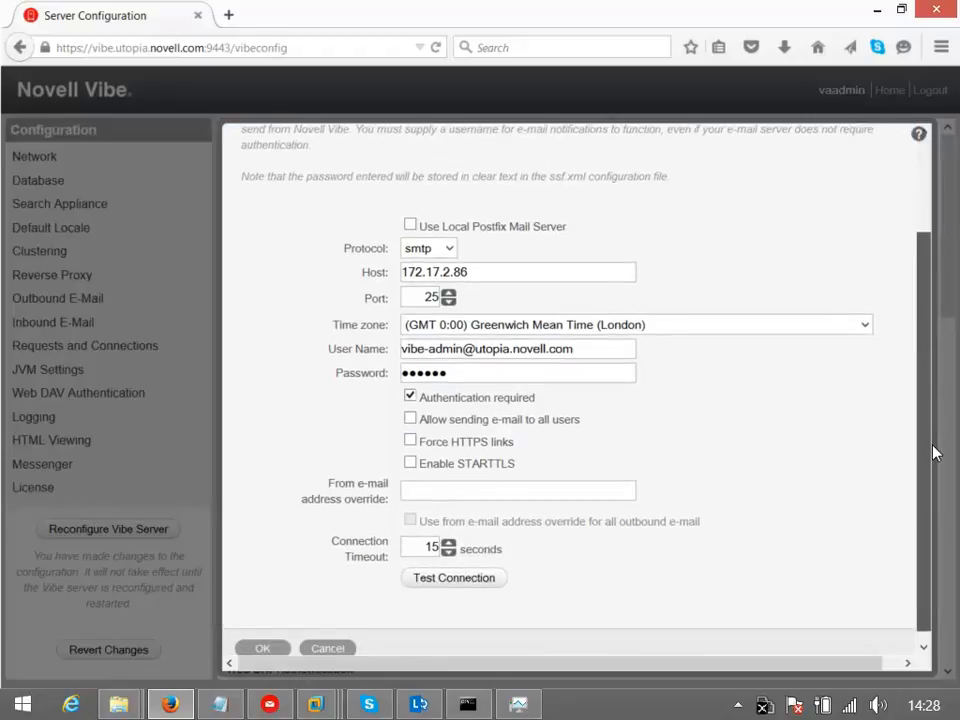
click(453, 579)
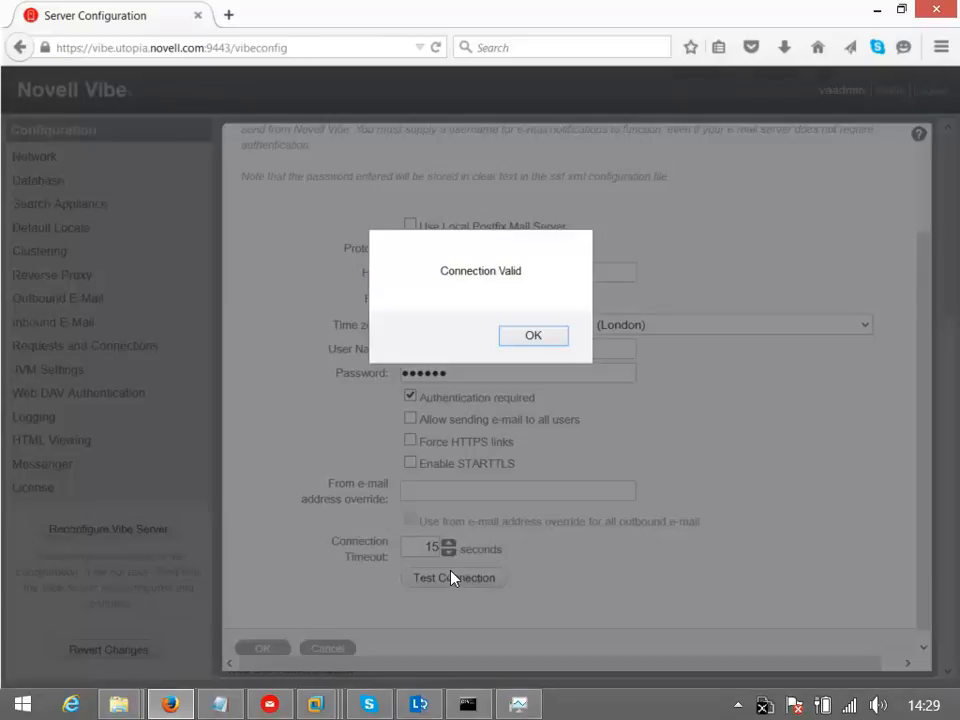
click(544, 344)
click(272, 649)
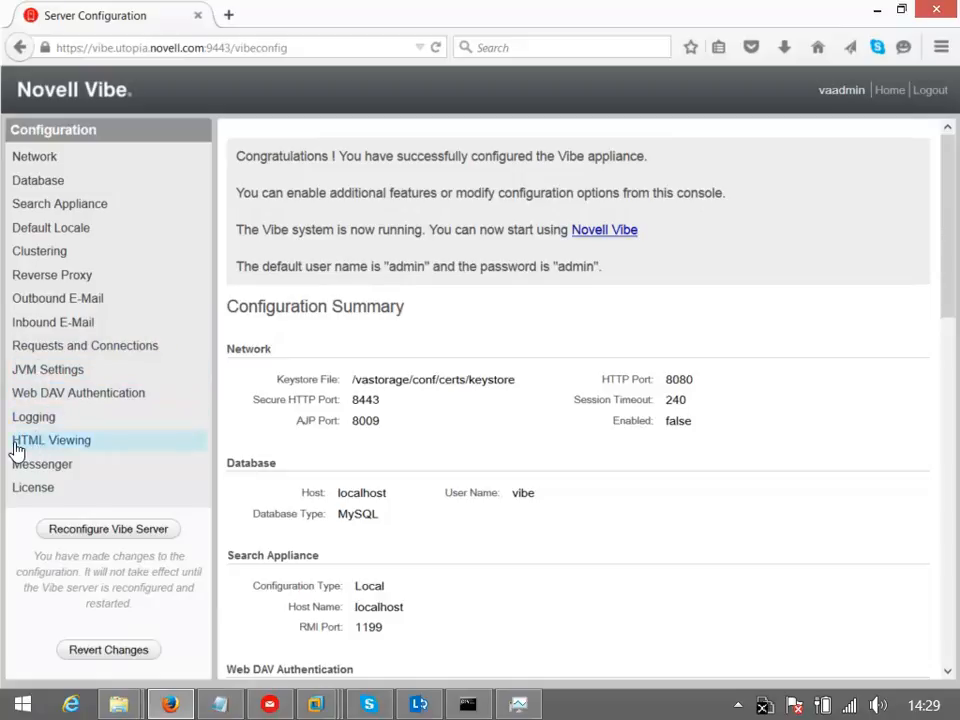
Add .dwg to the Additional HTML Extensions and save
click(83, 450)
click(414, 285)
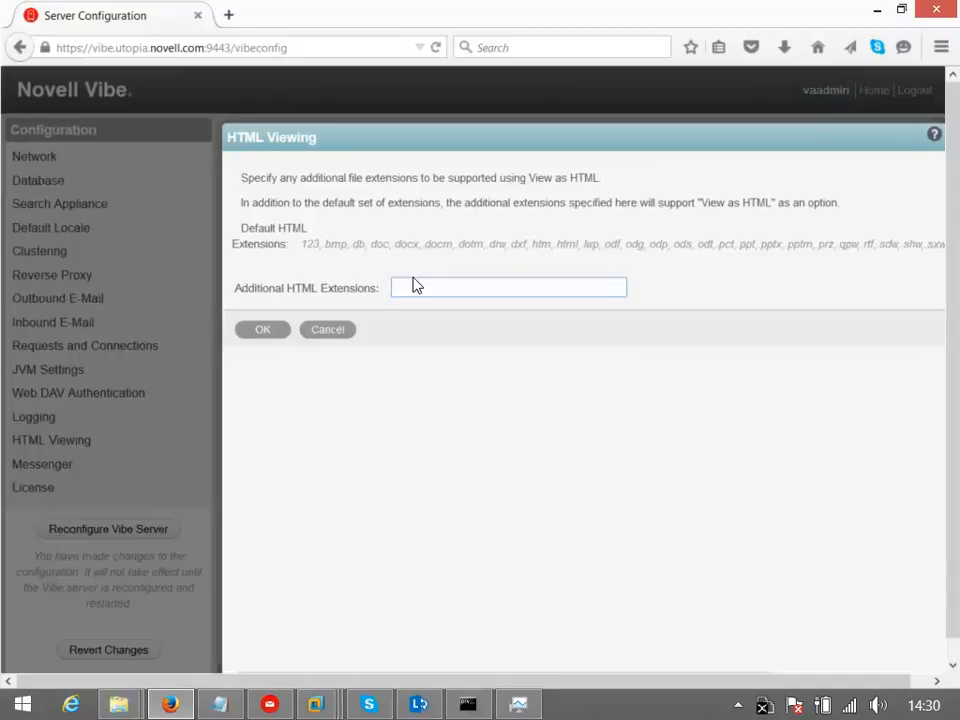
text(.dwg)
click(277, 339)
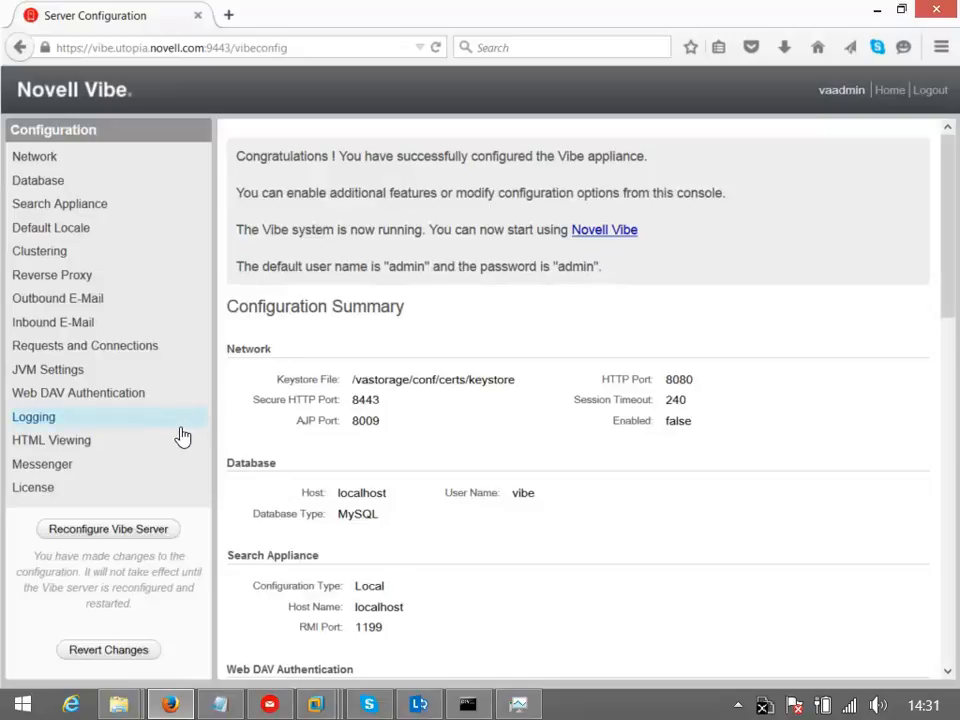
Append .csv after .dwg in the HTML Viewing extensions and save again
click(102, 442)
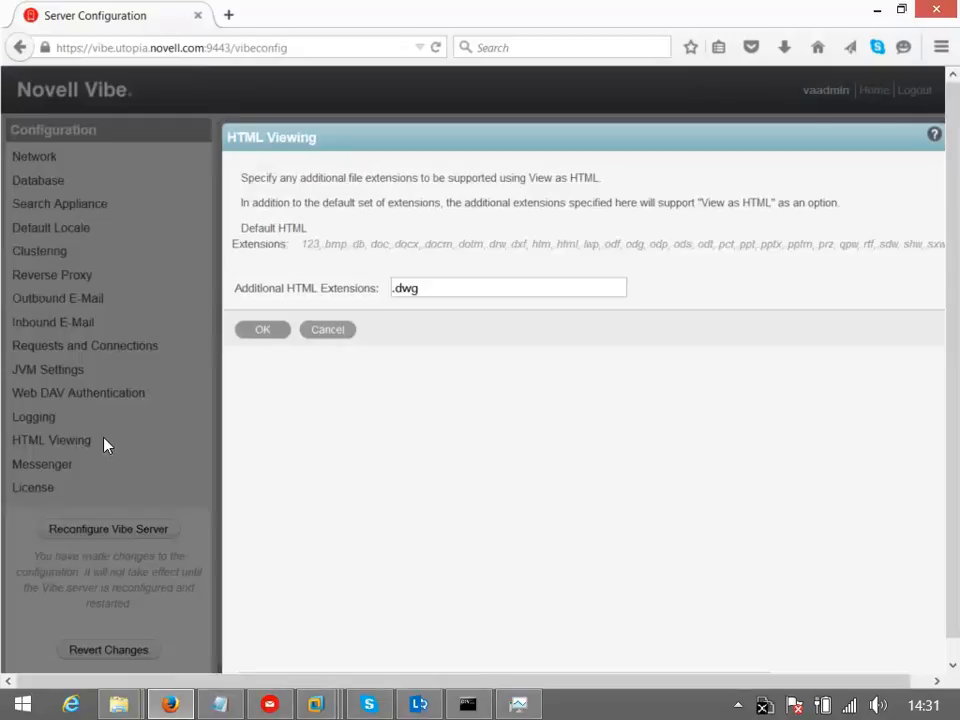
click(446, 289)
text(,)
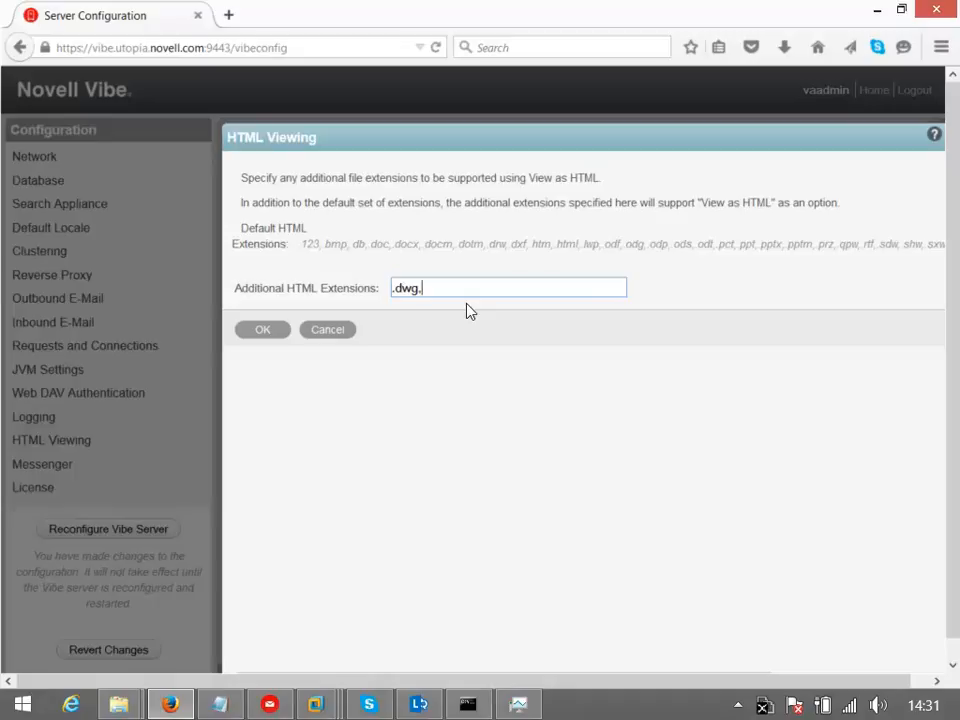
text( .csv)
click(255, 332)
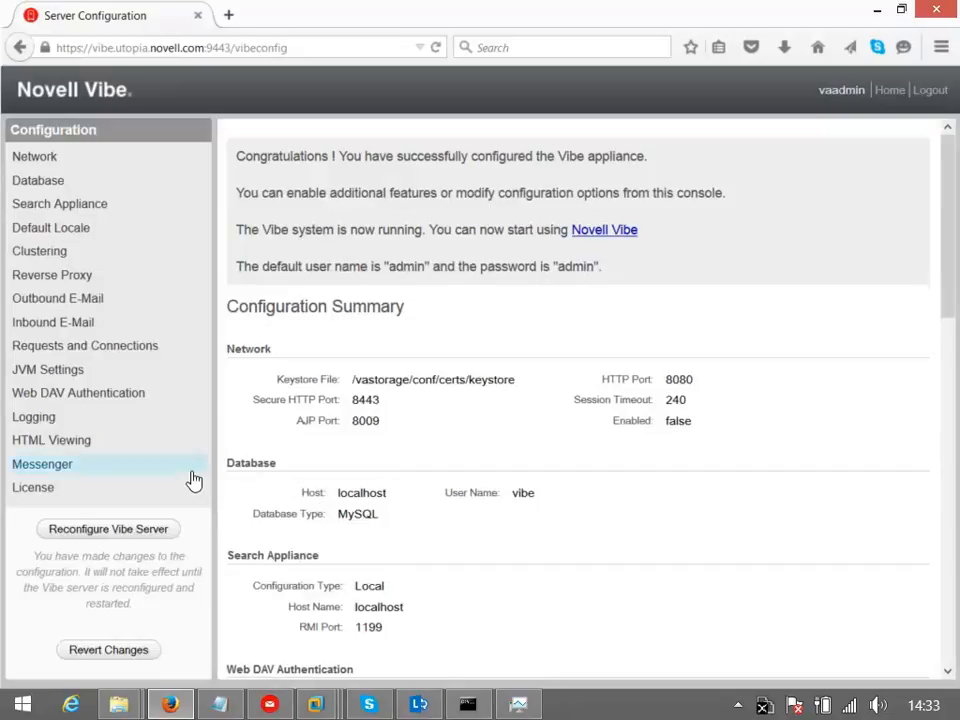
Reconfigure the Vibe server to apply the pending network, proxy, e-mail and HTML viewing changes
click(111, 538)
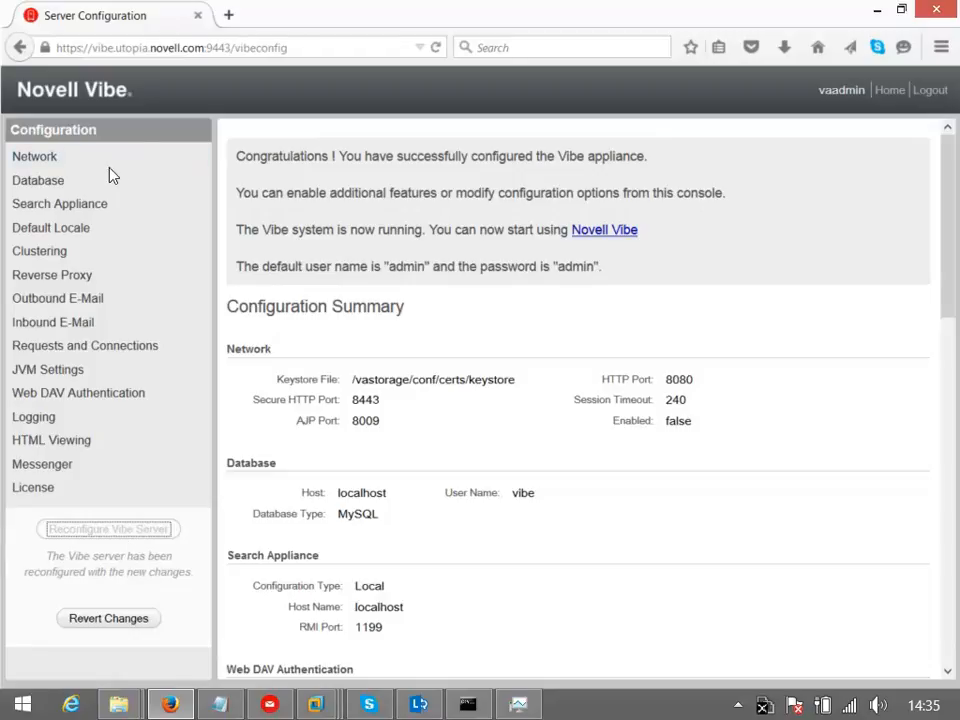
Open vibe.utopia.novell.com:8443, permanently trust its certificate, and enter the administrator user ID
click(586, 234)
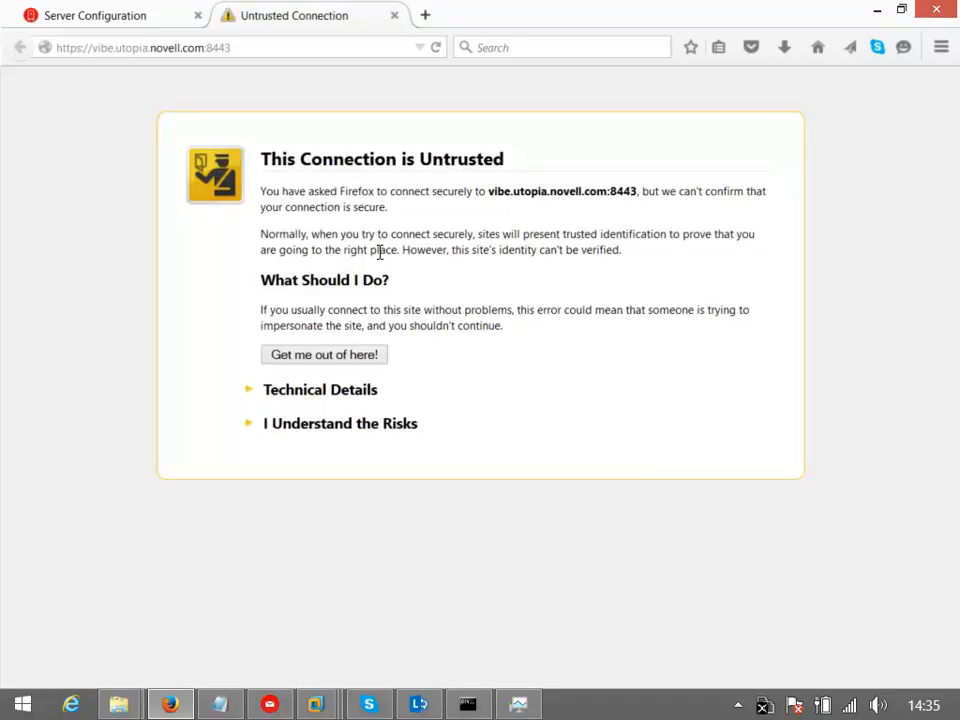
click(285, 430)
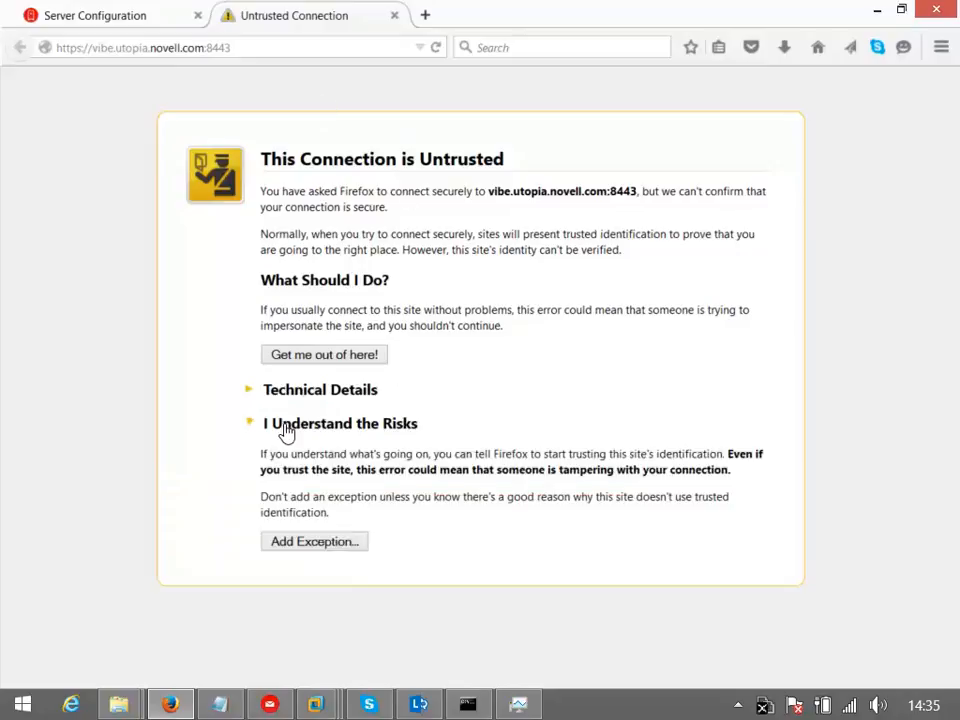
click(313, 543)
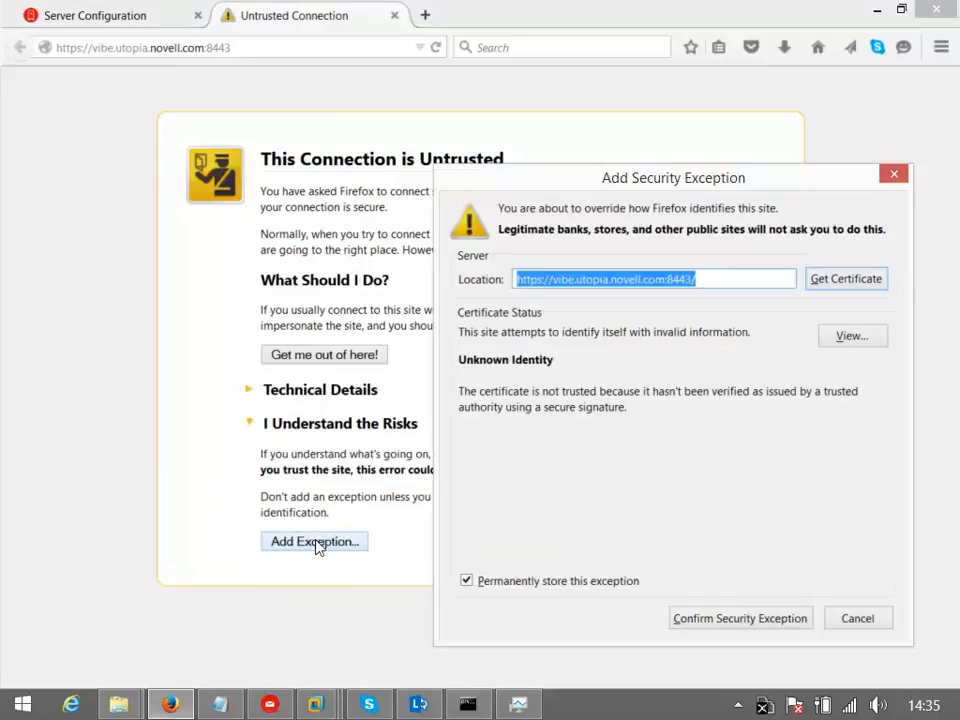
click(744, 620)
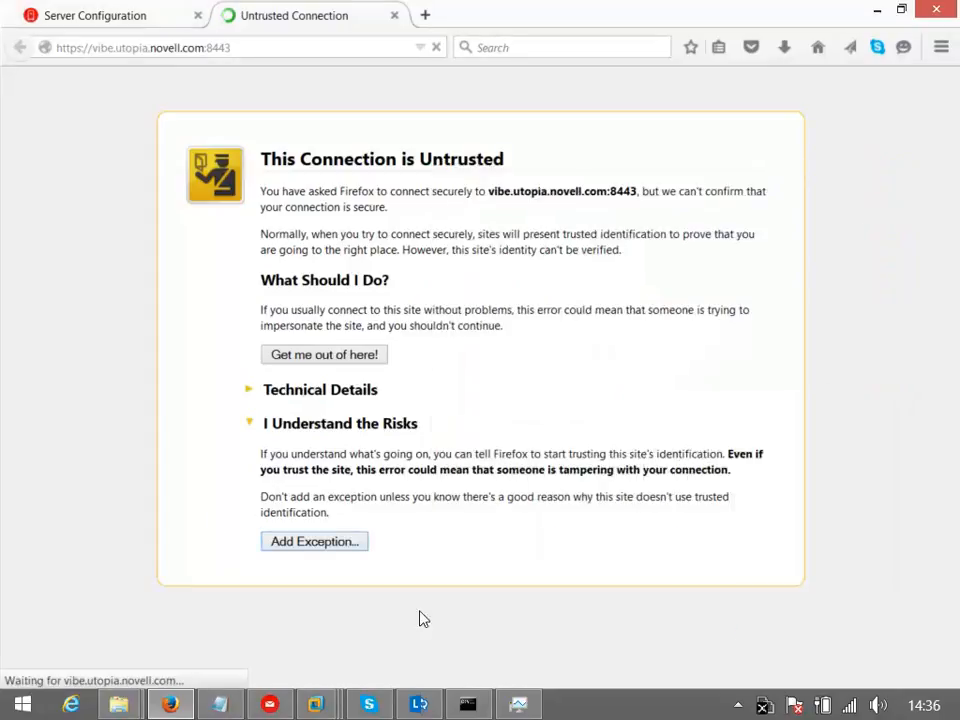
text(admin)
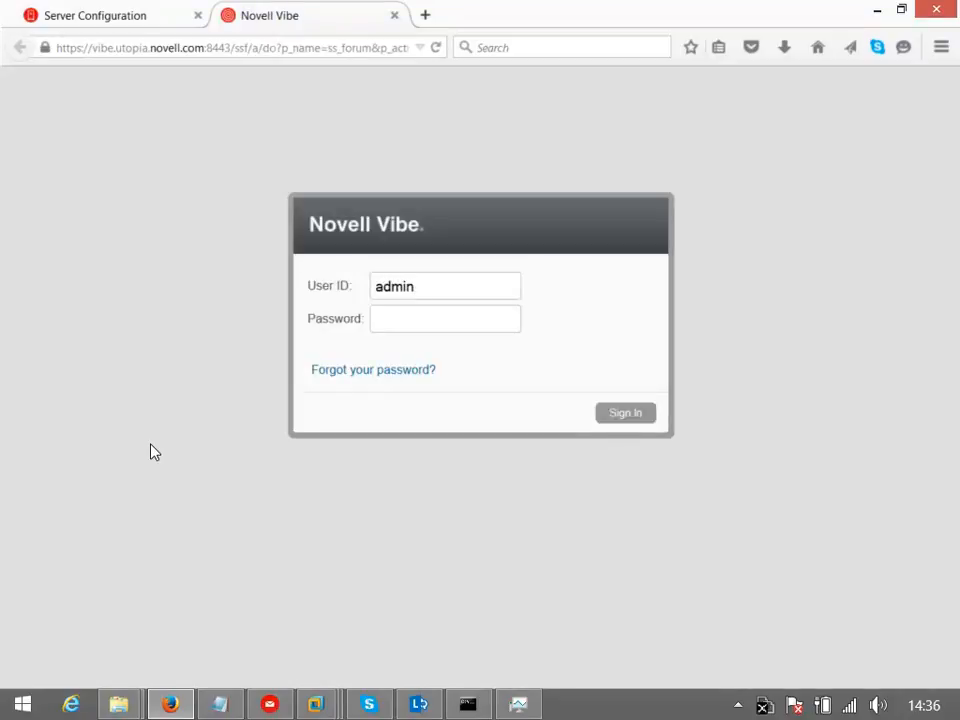
text(*****)
Submit the admin credentials to sign in and land on the Vibe Virtual Eval page
click(621, 420)
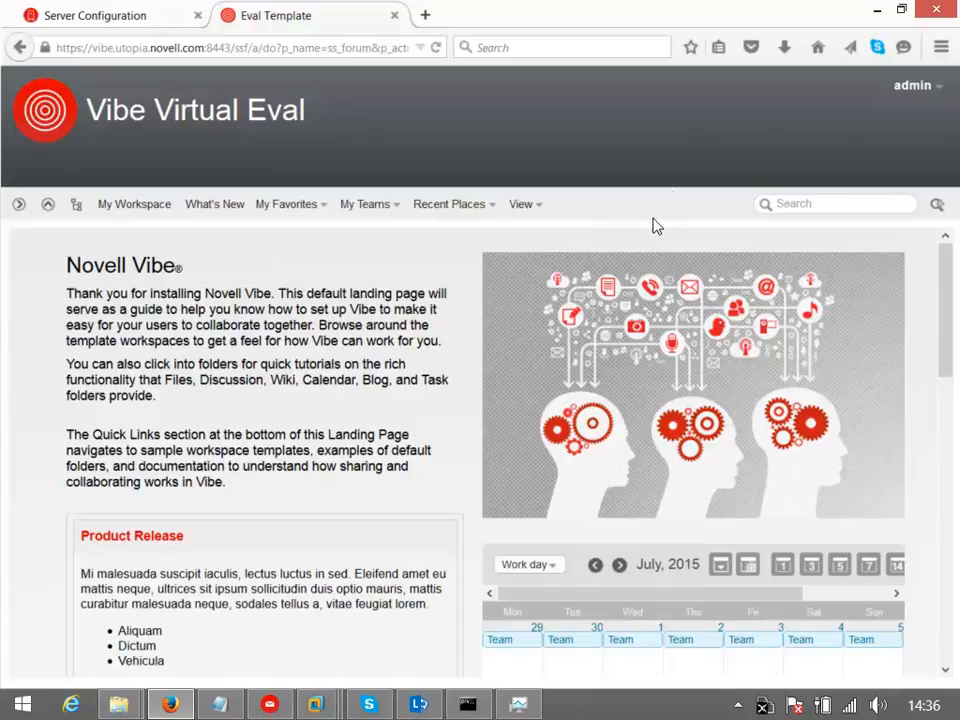
Open the admin user dropdown at the top right of the Vibe page
click(906, 86)
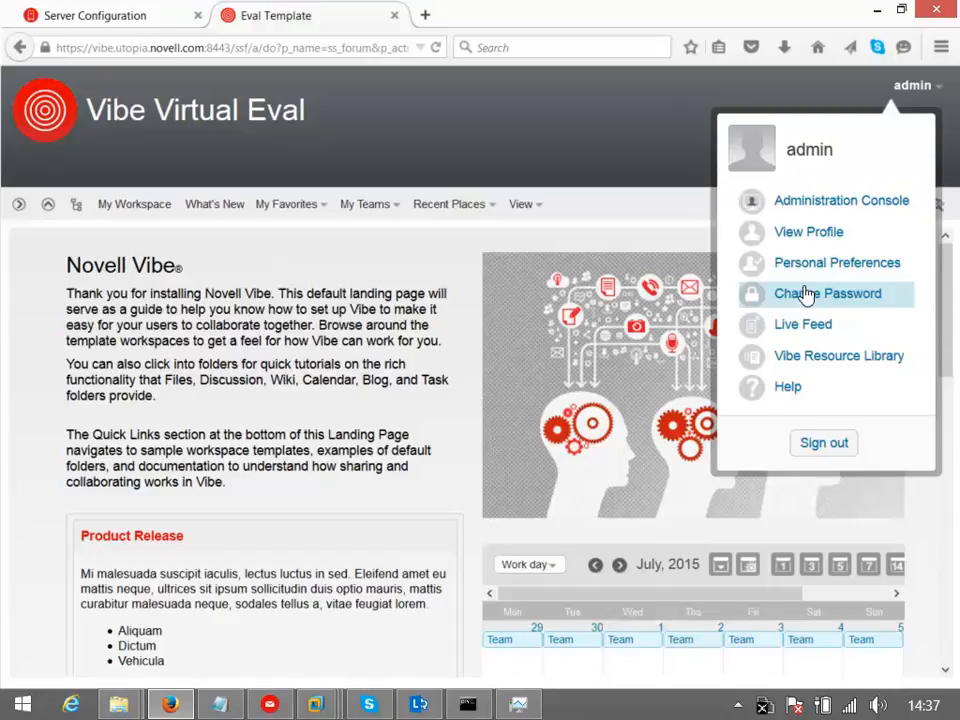
Open the Administration Console, view Users and the new-user form, then close both without adding anyone
click(809, 203)
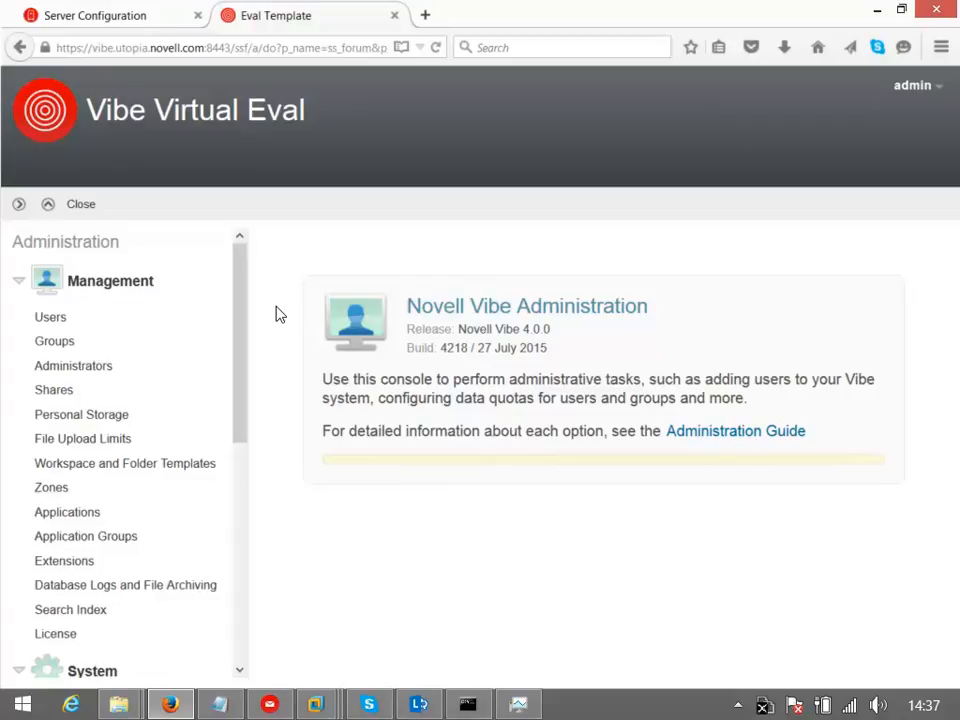
click(50, 317)
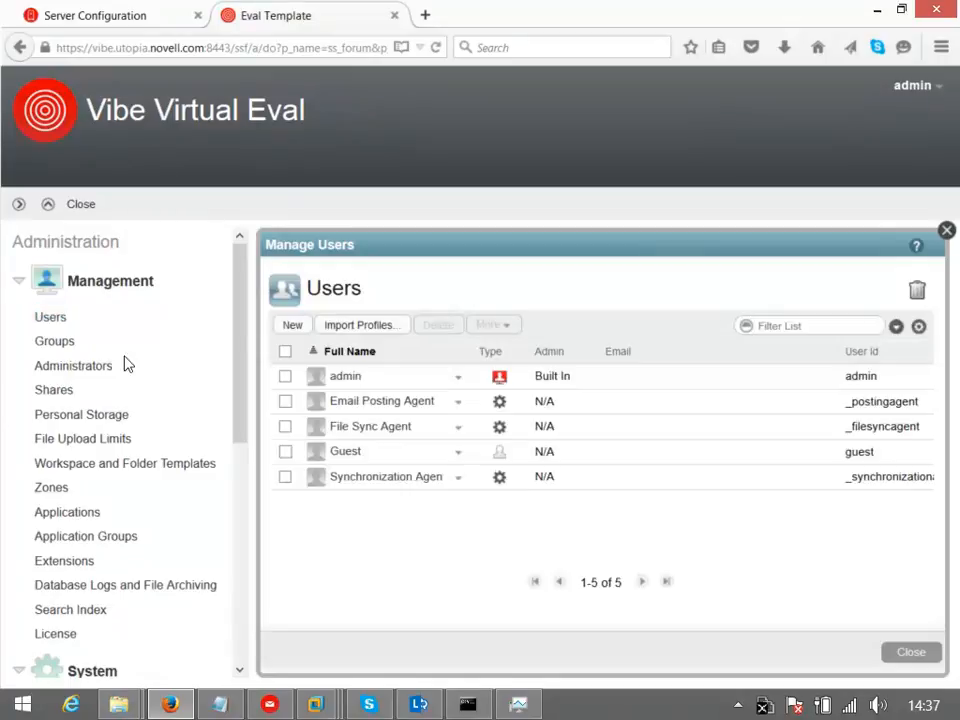
click(286, 326)
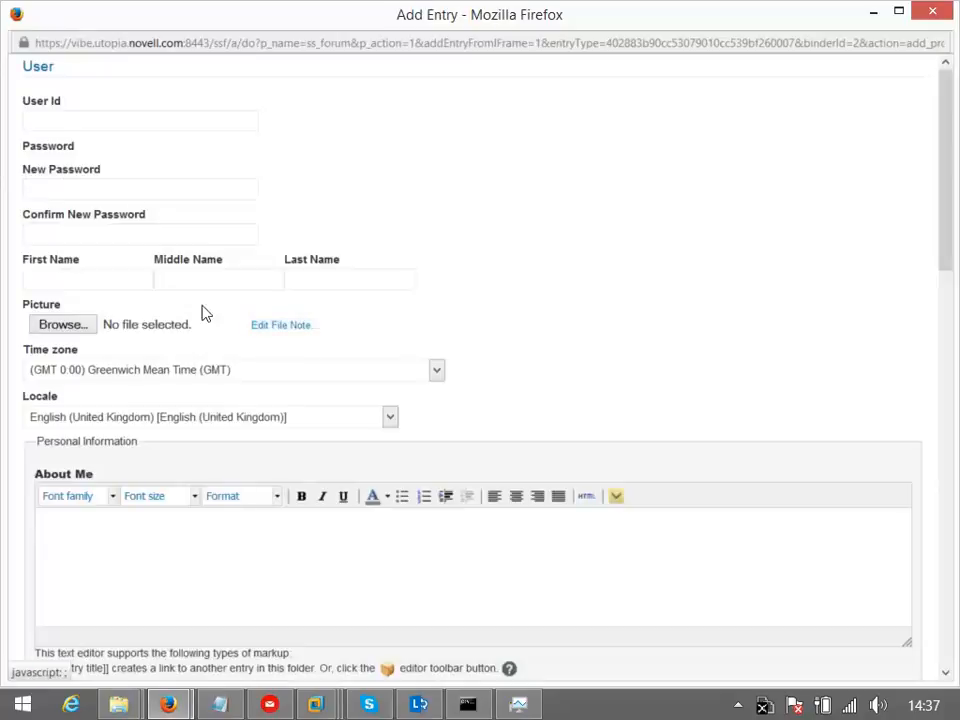
click(936, 14)
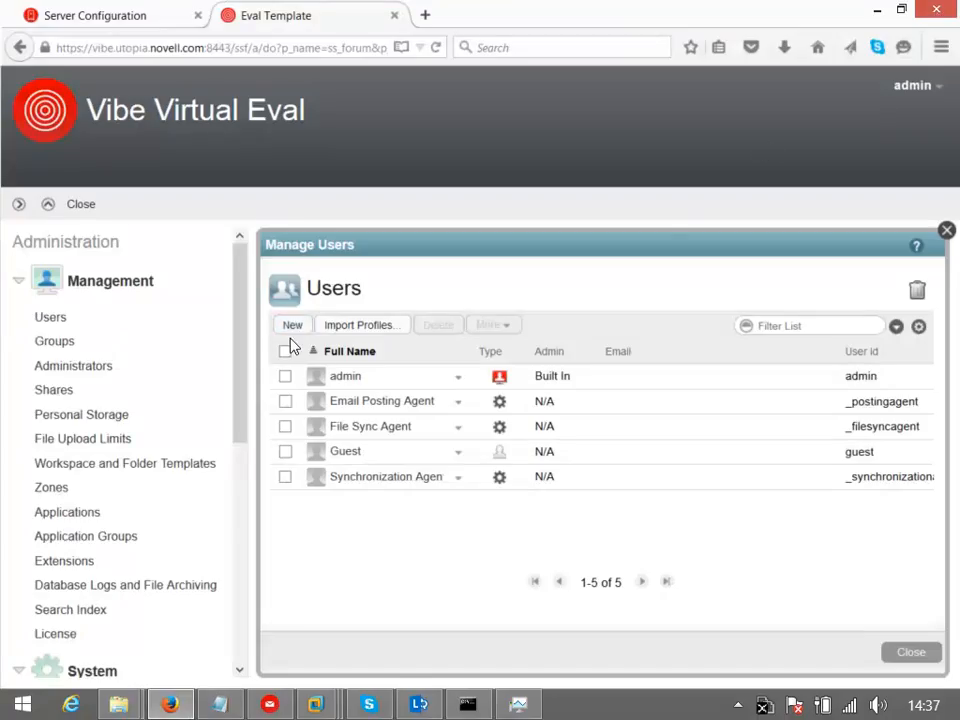
click(236, 350)
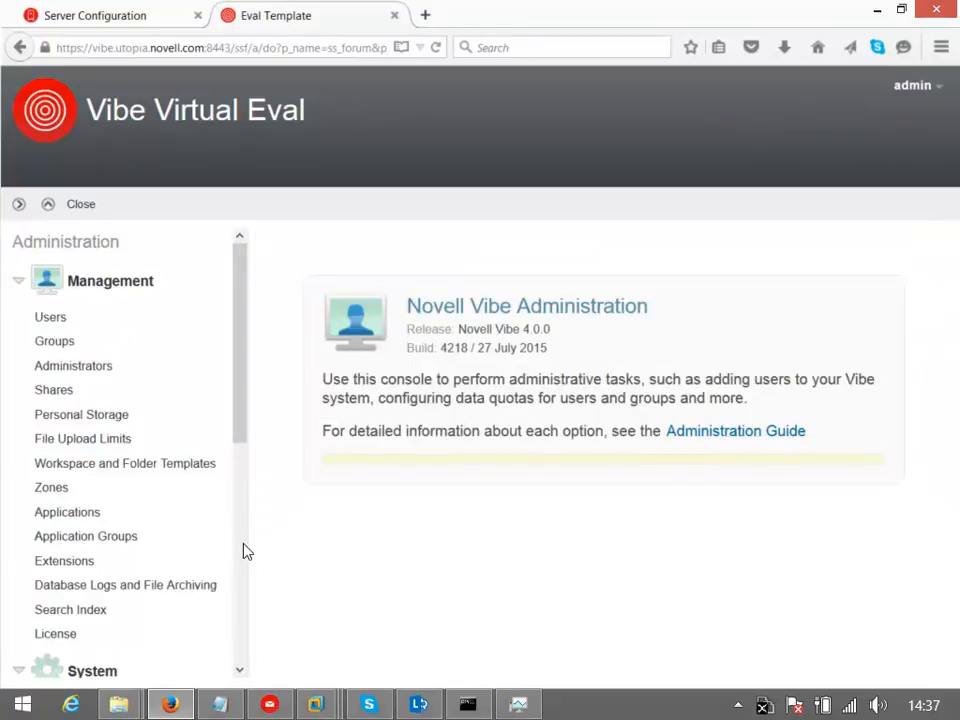
Open the LDAP configuration from the System section, which shows no LDAP servers yet
scroll(245, 551, down, 5)
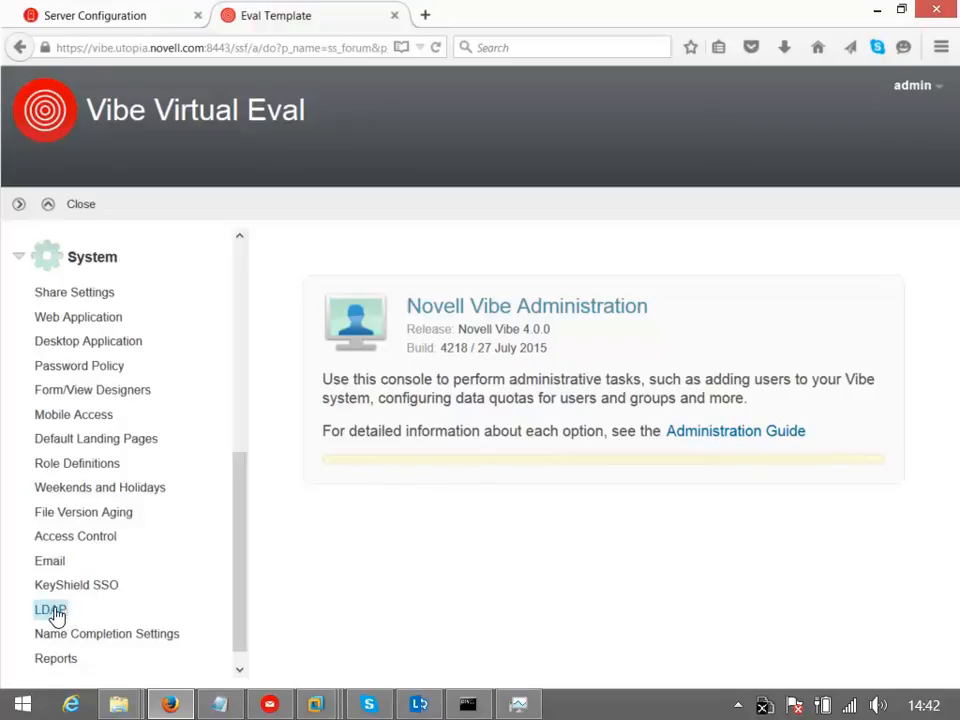
click(52, 610)
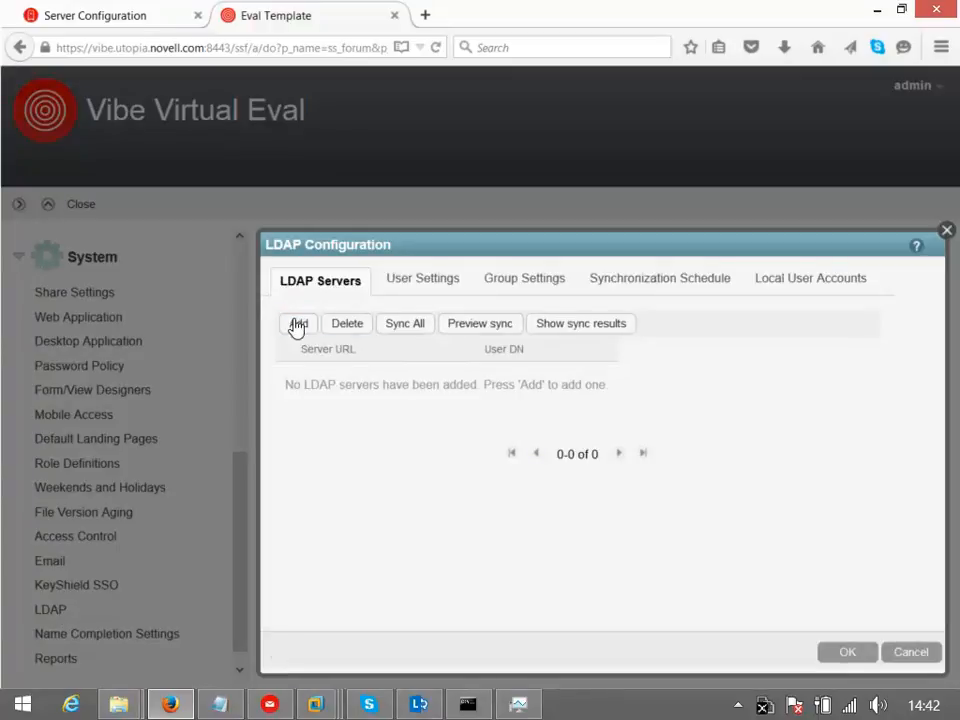
Add an LDAP server at ldap://172.17.2.86:389 with the bind user DN, its password, and eDirectory type
click(298, 325)
click(360, 395)
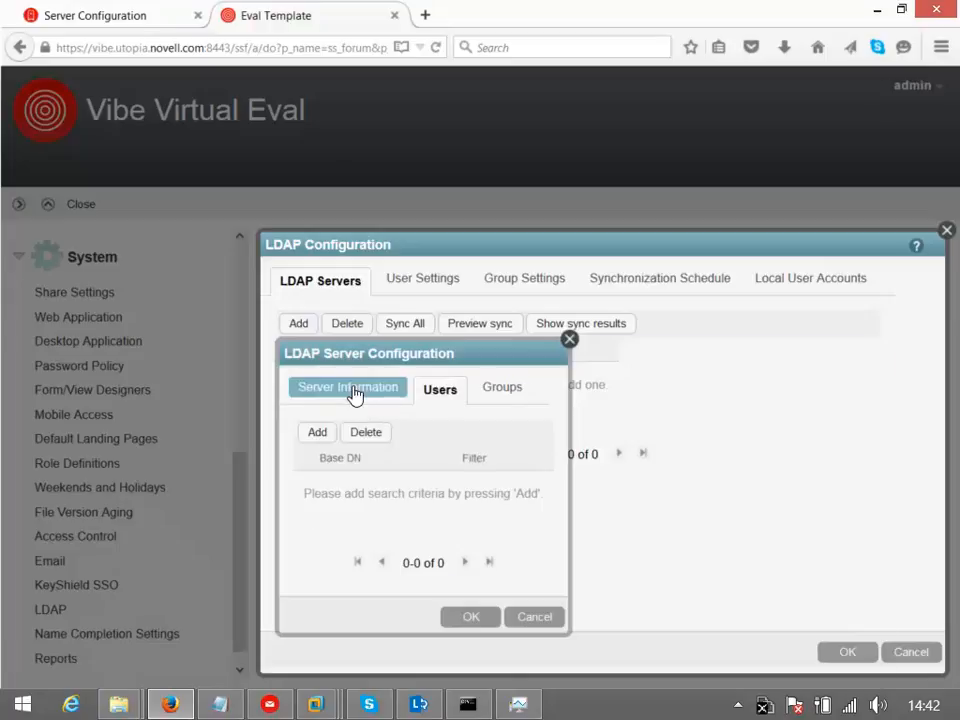
click(568, 453)
text(ldap://)
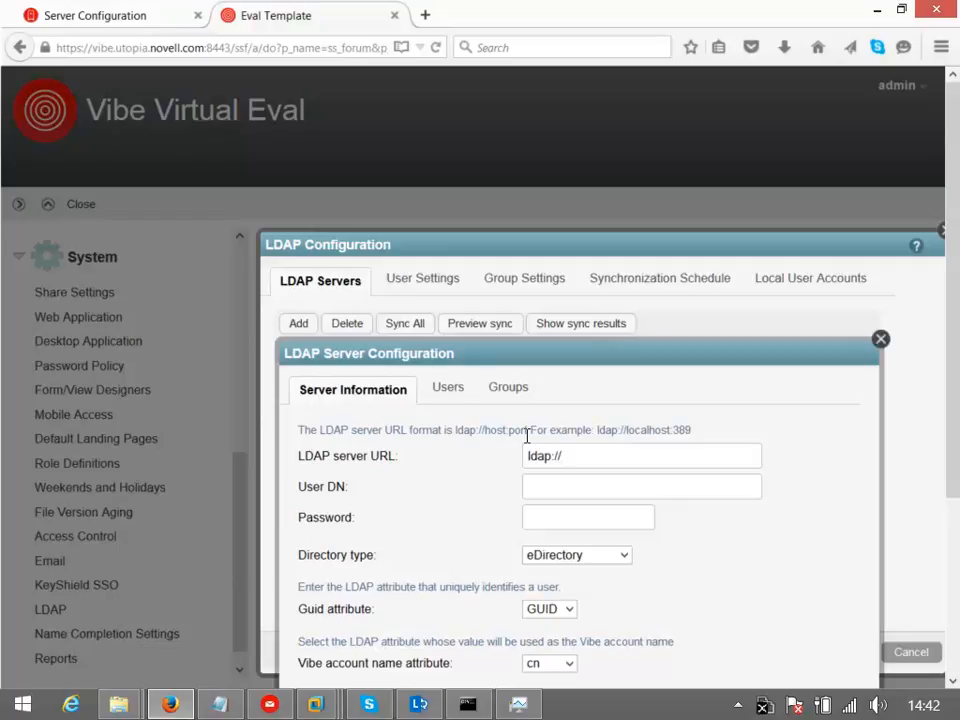
text(172.17.2.86:389)
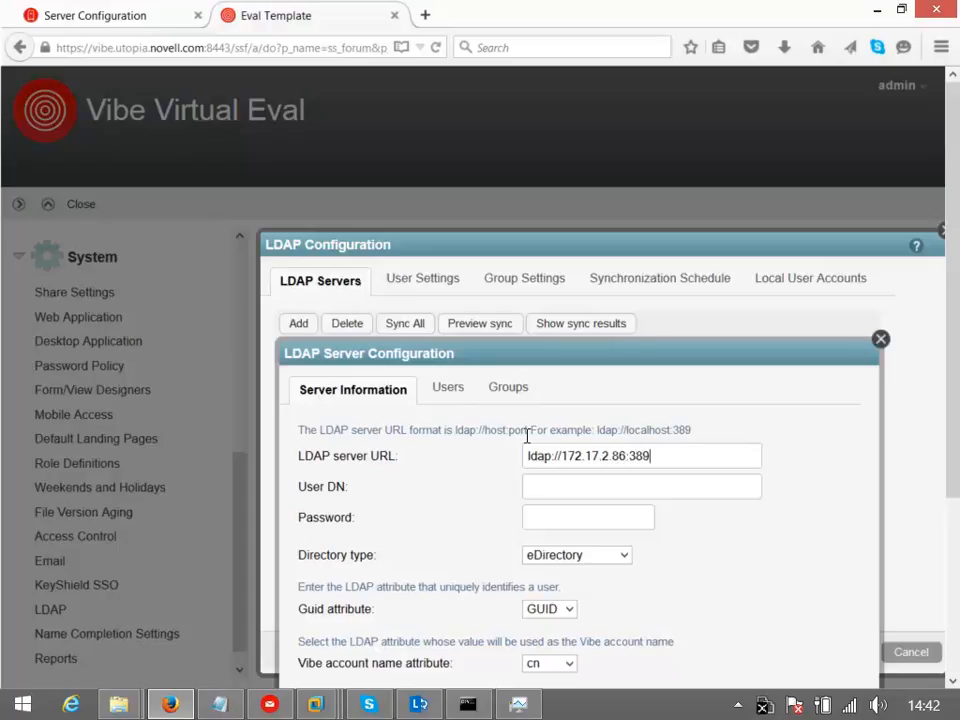
click(556, 487)
text(cn=vibeldap)
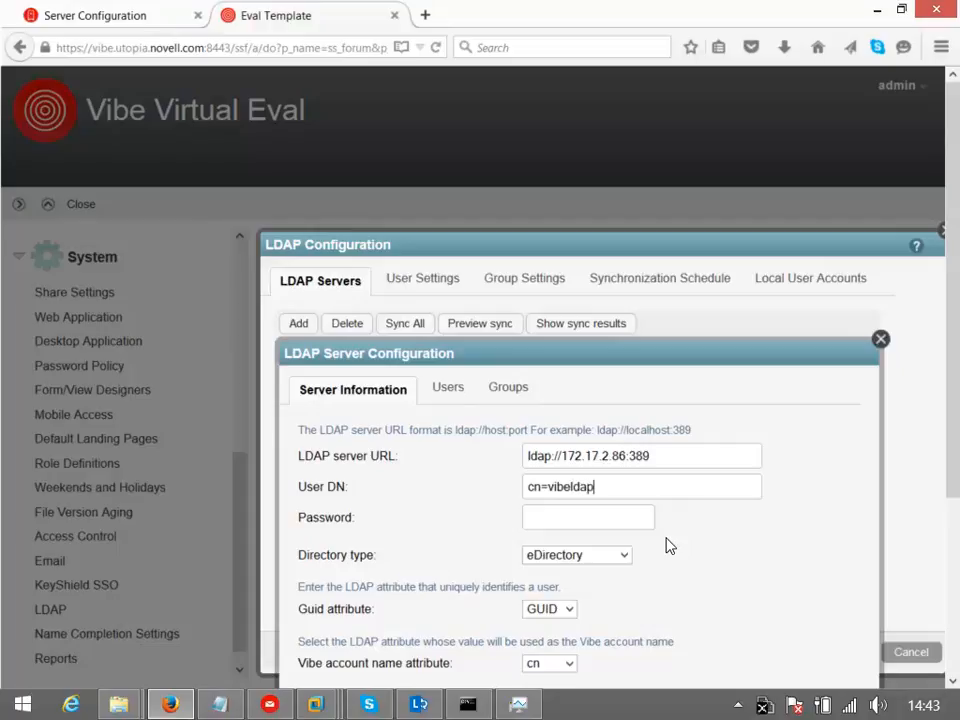
text(,o=system)
click(609, 519)
text(novell)
click(624, 556)
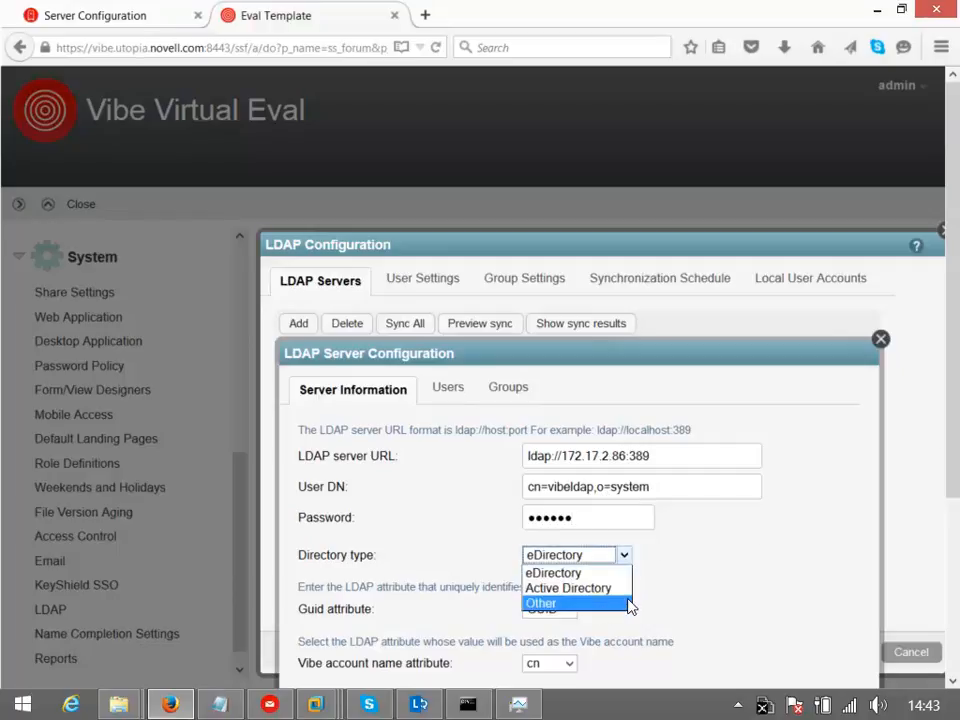
click(693, 578)
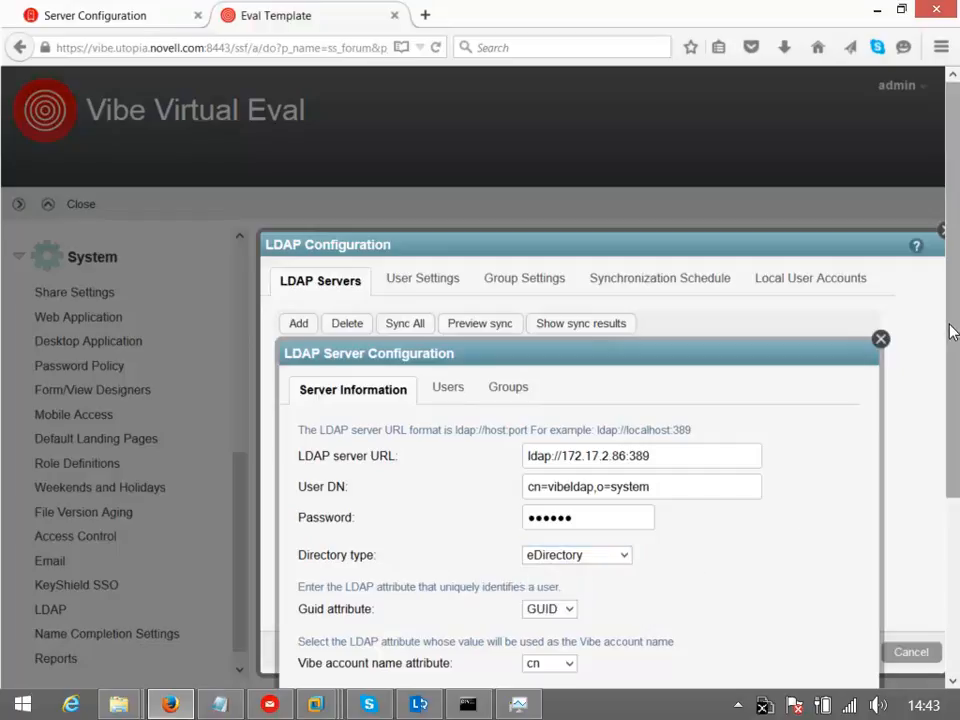
scroll(878, 338, down, 2)
scroll(587, 437, down, 2)
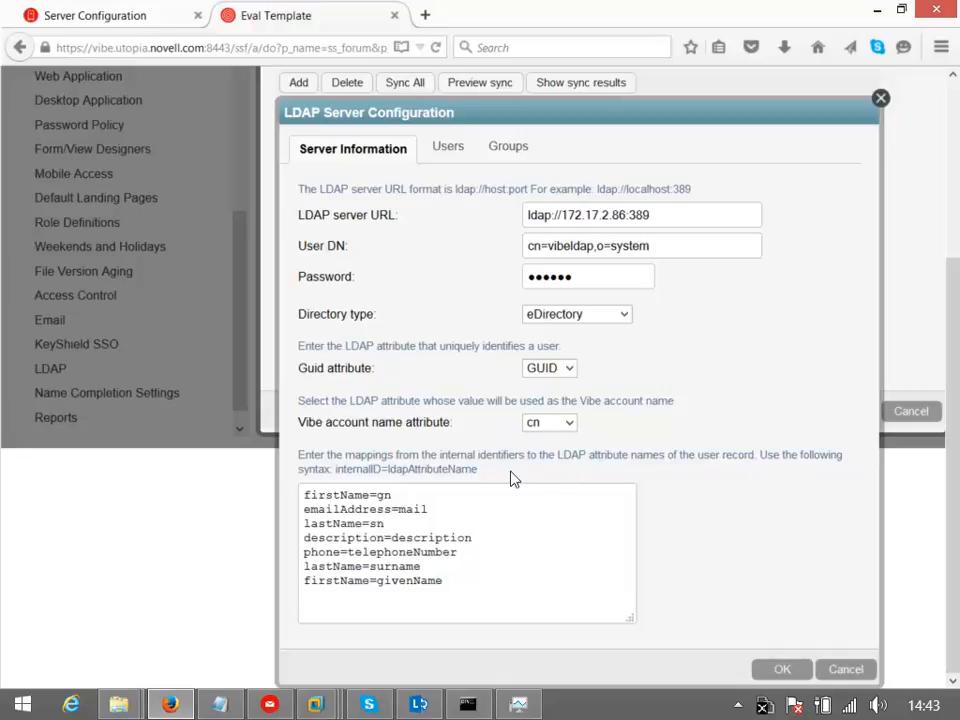
Add o=Utopia as a user search base with subtree searching enabled
click(442, 158)
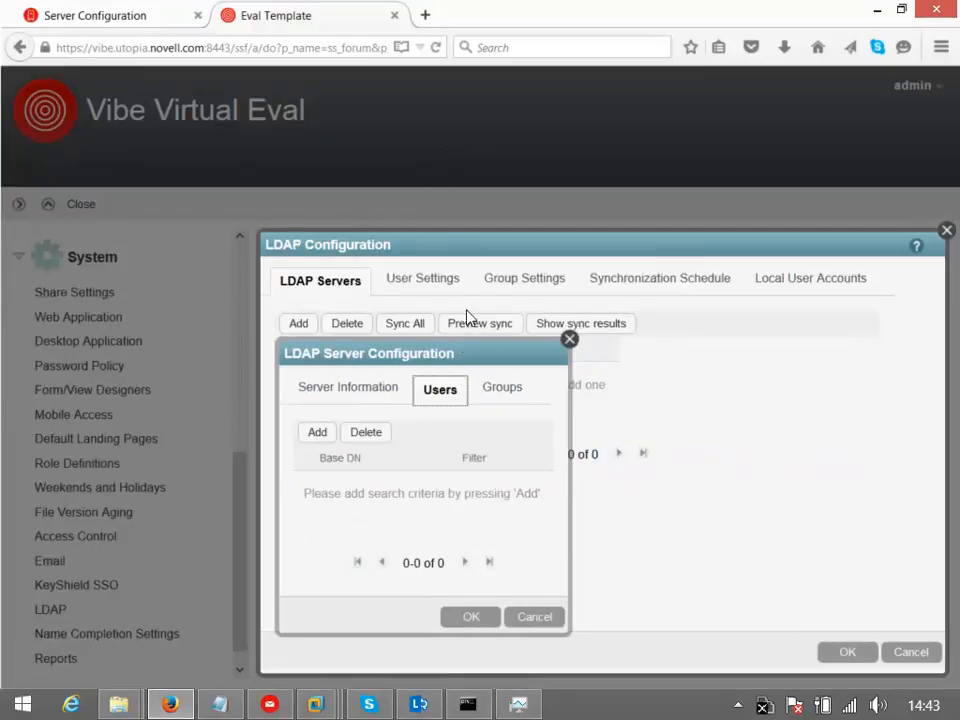
click(317, 432)
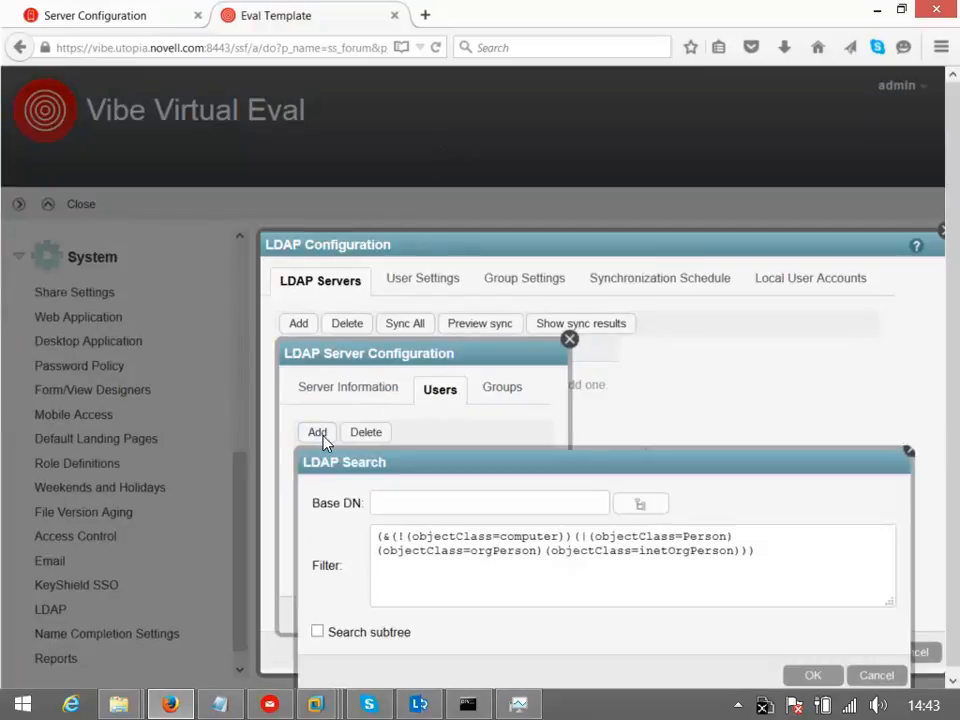
click(652, 508)
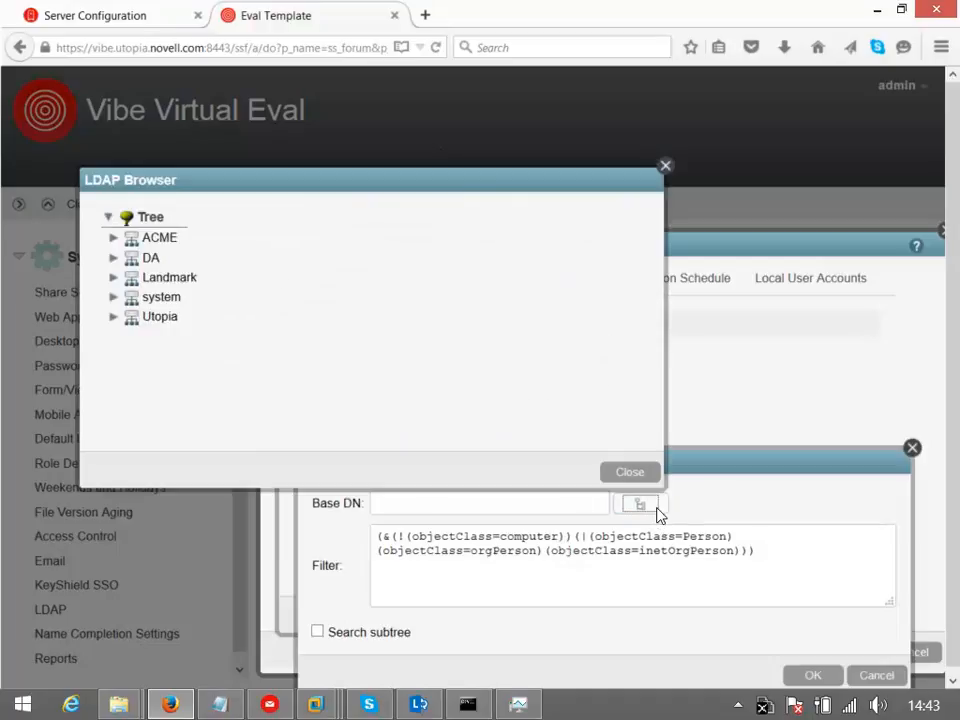
double_click(163, 318)
drag(474, 463, 462, 298)
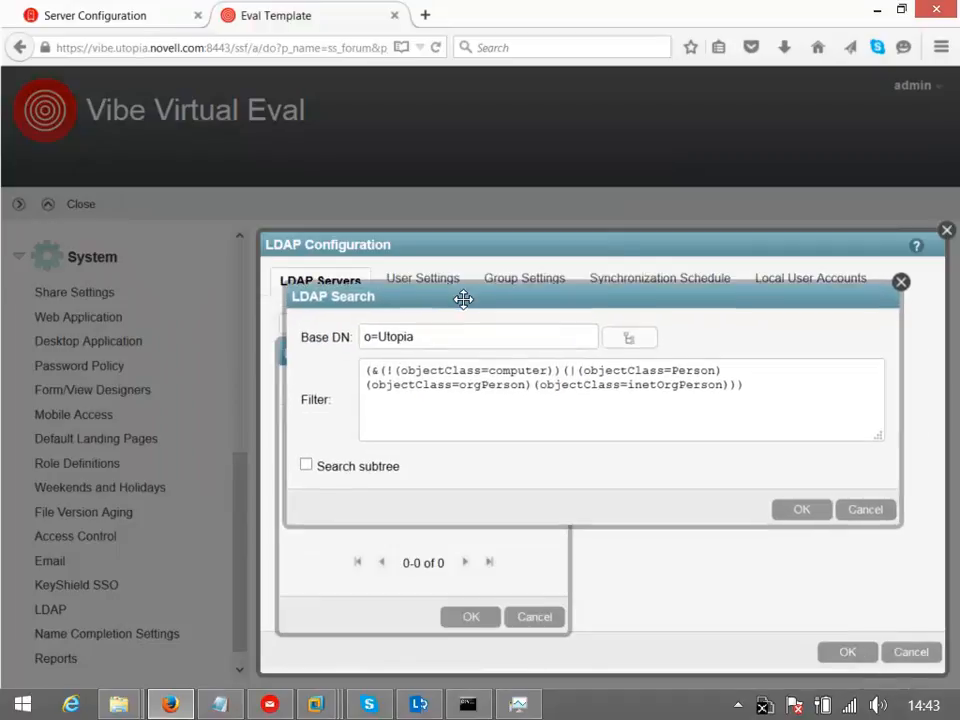
click(306, 467)
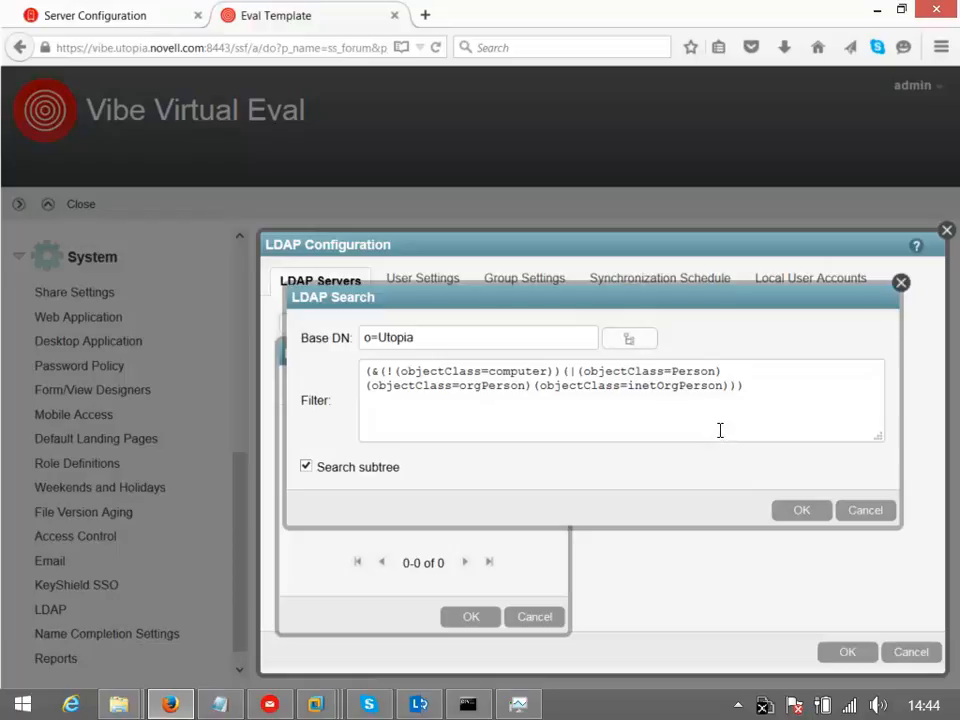
click(797, 513)
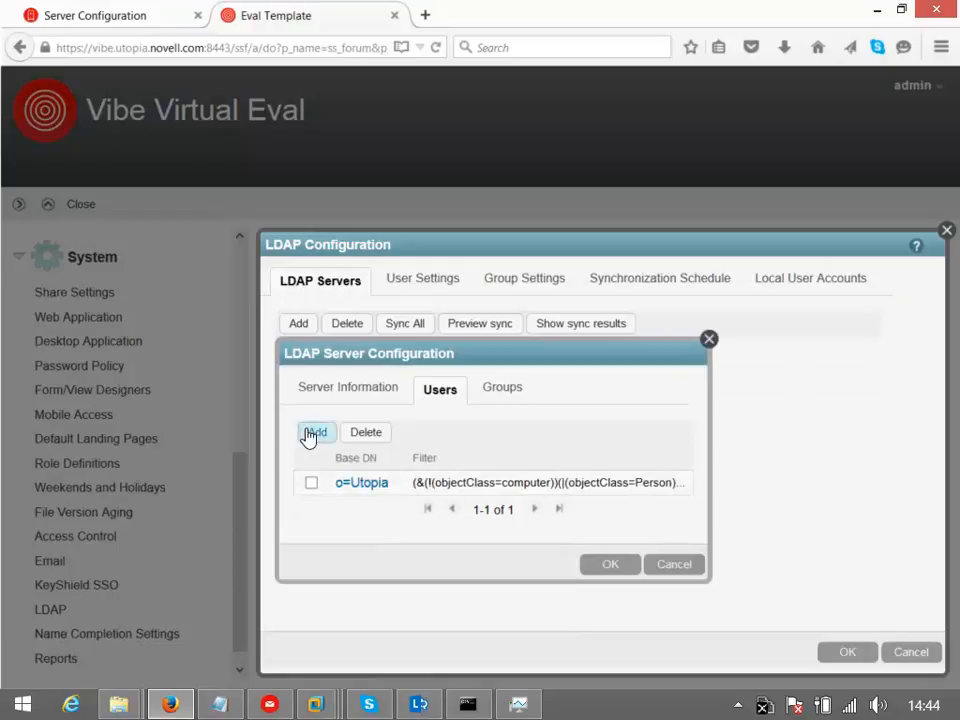
Cancel an extra user search base and go to the group search settings
click(312, 433)
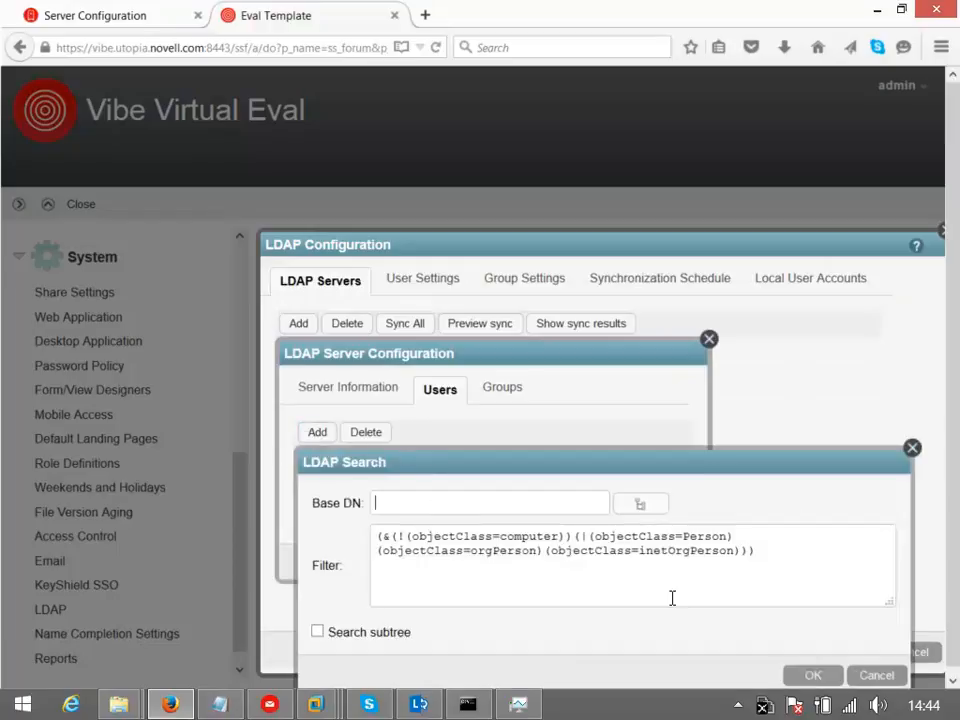
click(876, 675)
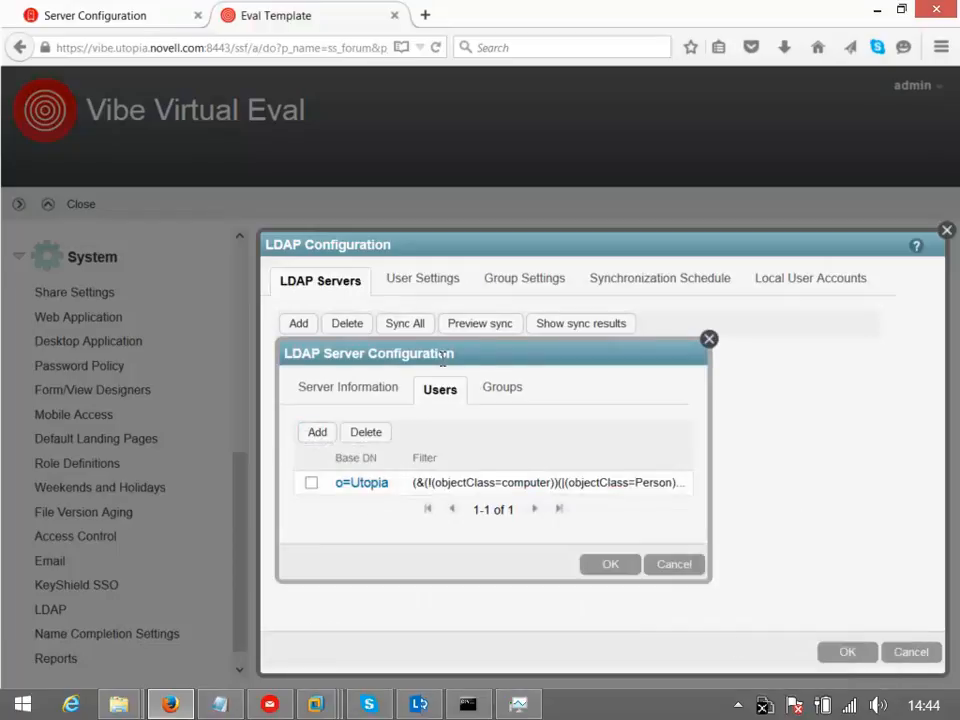
click(502, 388)
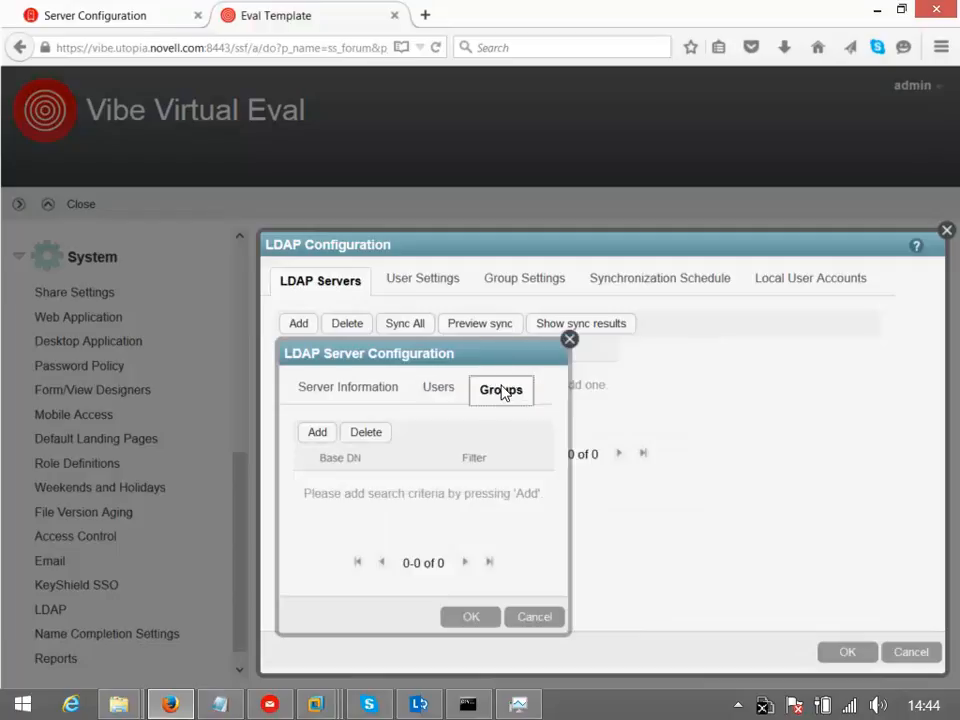
Add an o=Utopia group search base including subtrees and save the LDAP server settings
click(318, 436)
click(638, 505)
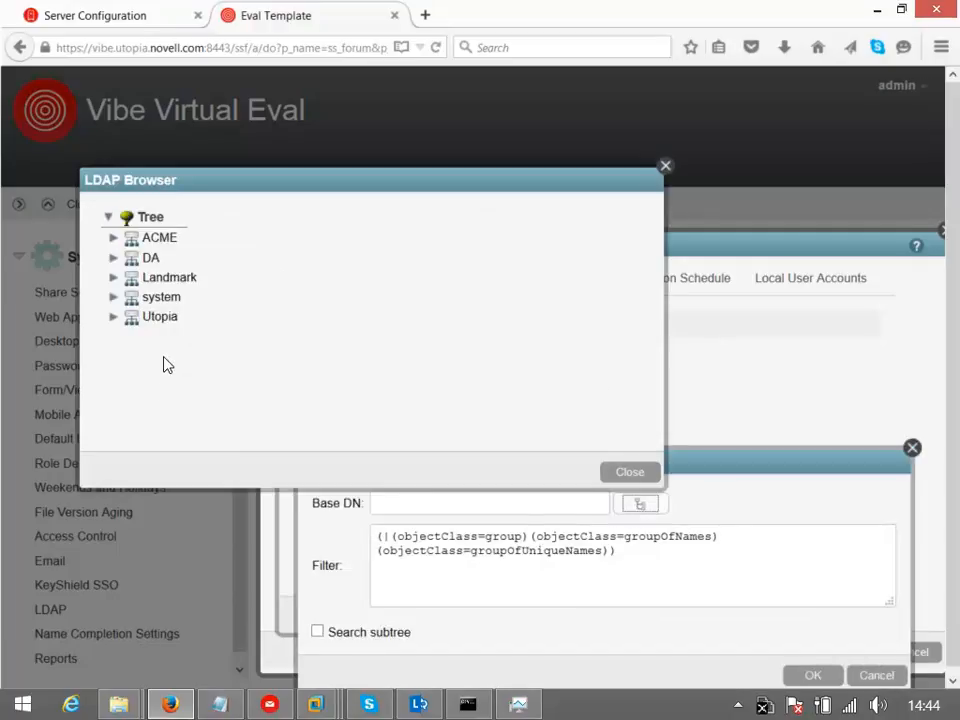
double_click(159, 317)
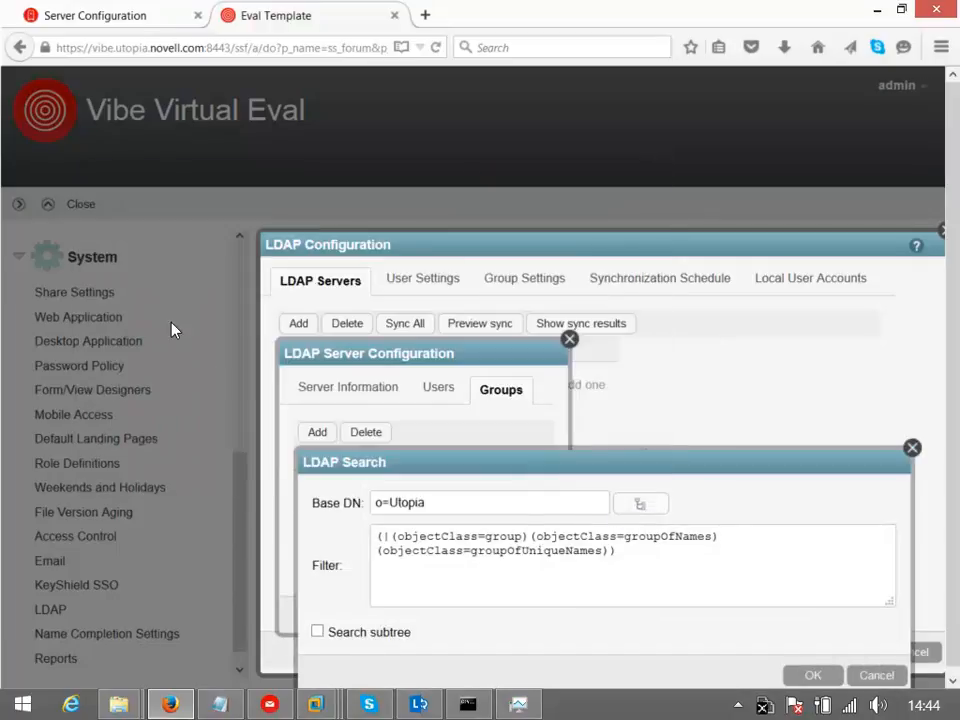
click(318, 632)
click(827, 678)
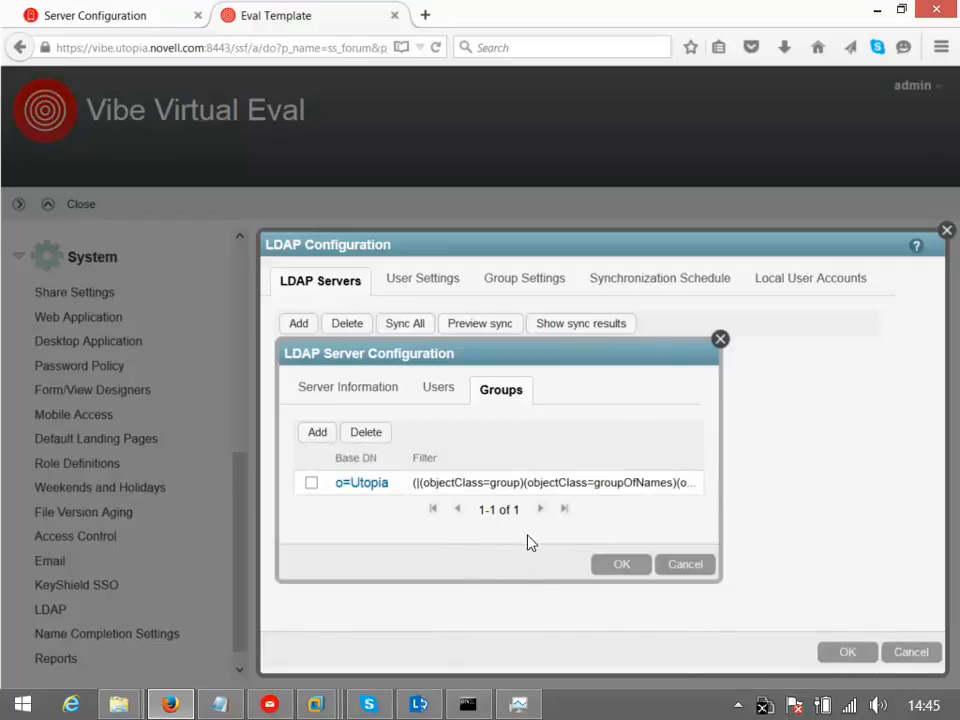
click(634, 566)
click(428, 280)
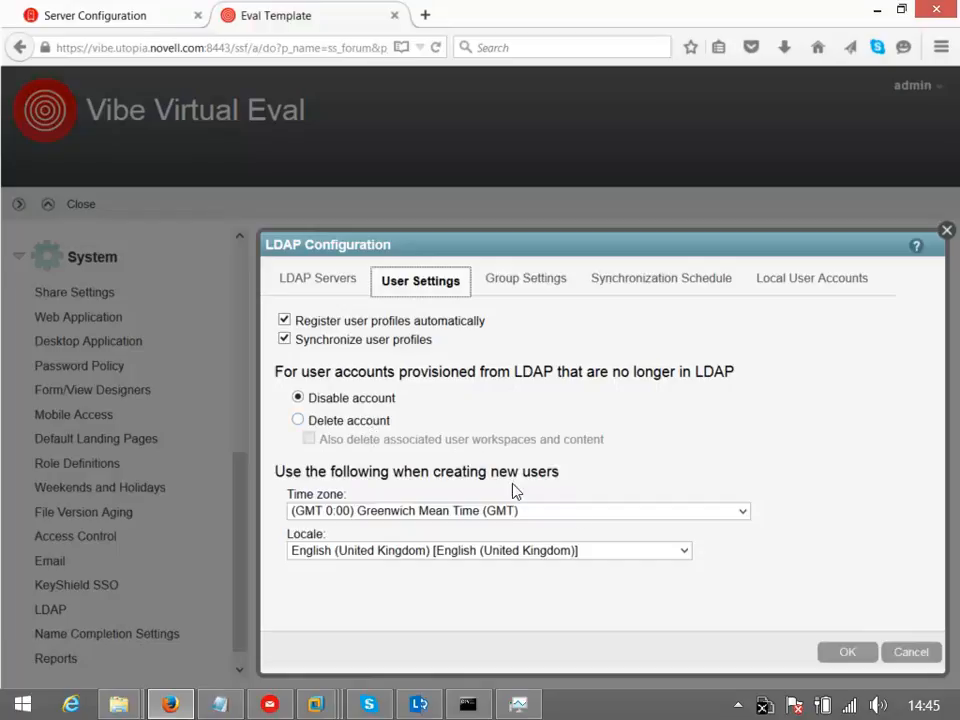
Set new LDAP users' default time zone to (GMT 0:00) Greenwich Mean Time (London)
click(744, 511)
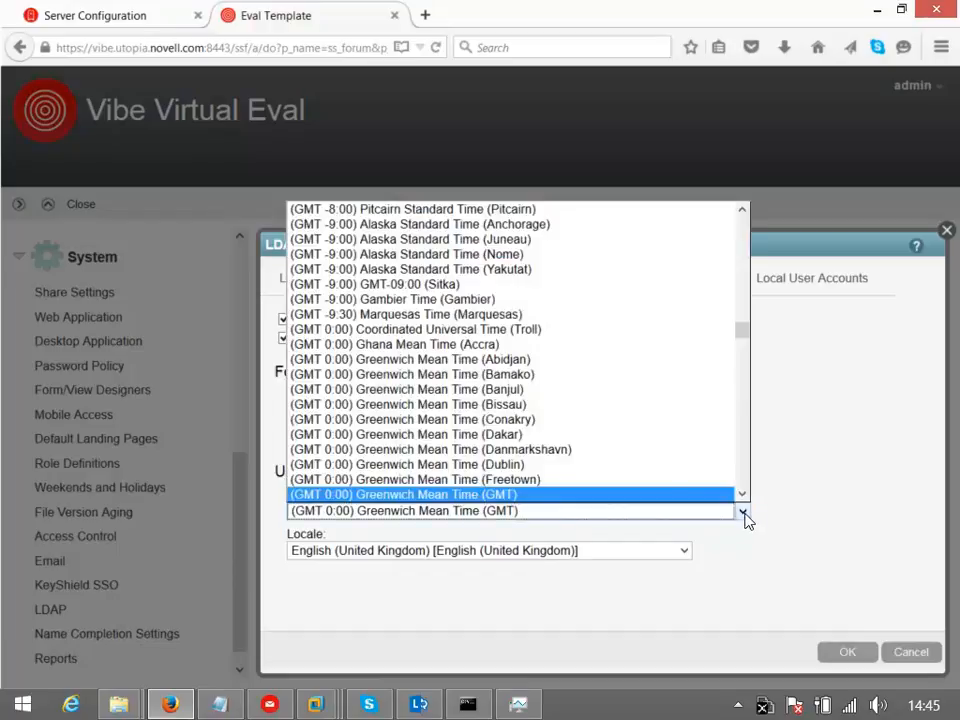
scroll(745, 337, down, 3)
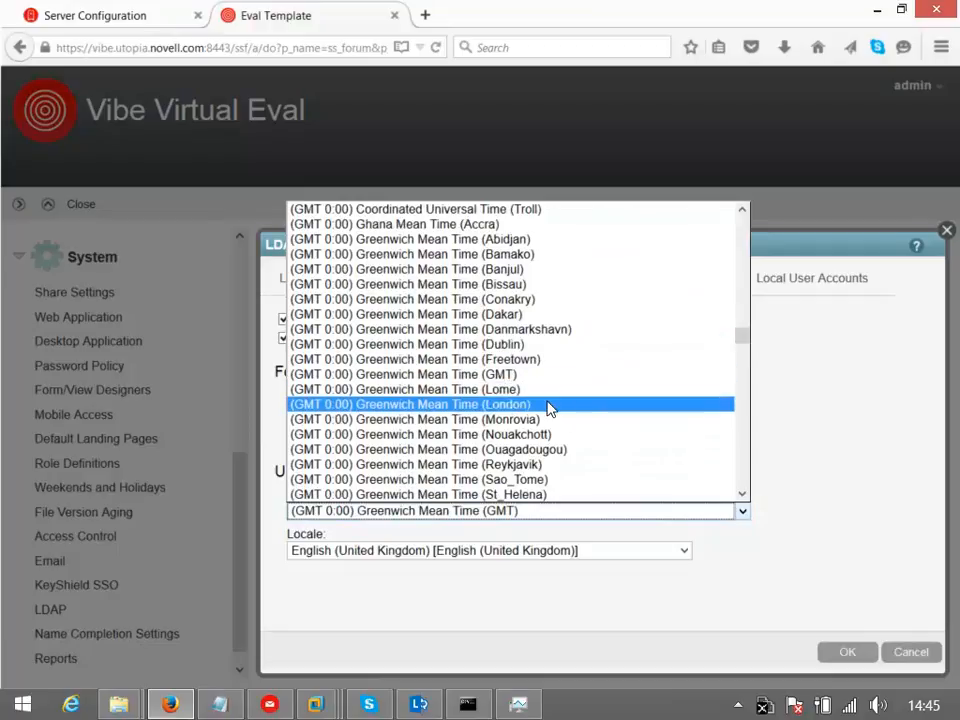
click(549, 406)
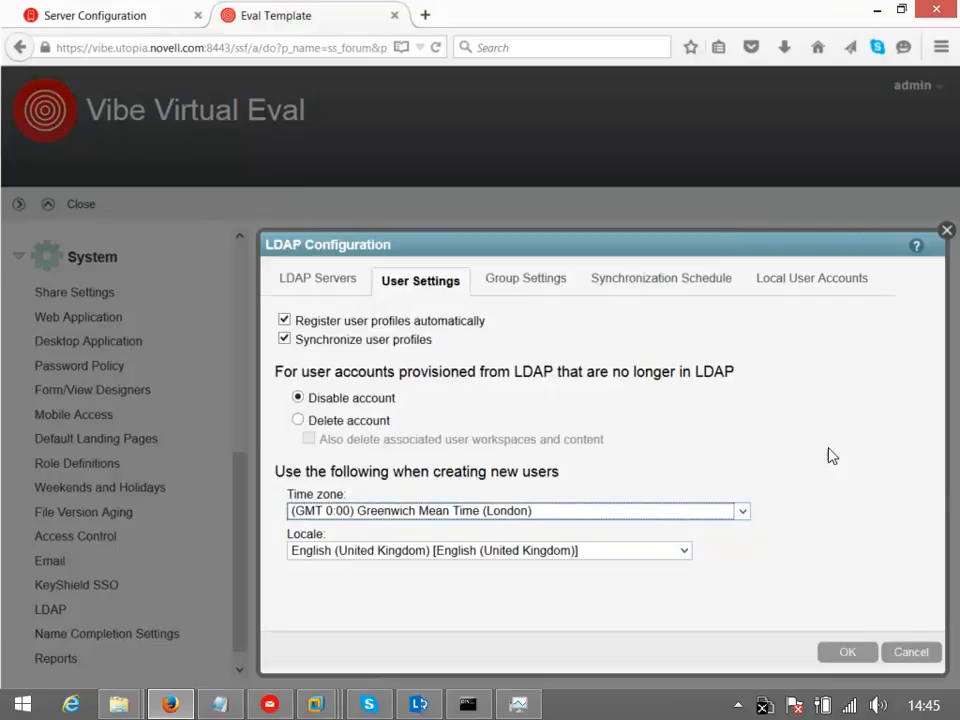
click(530, 284)
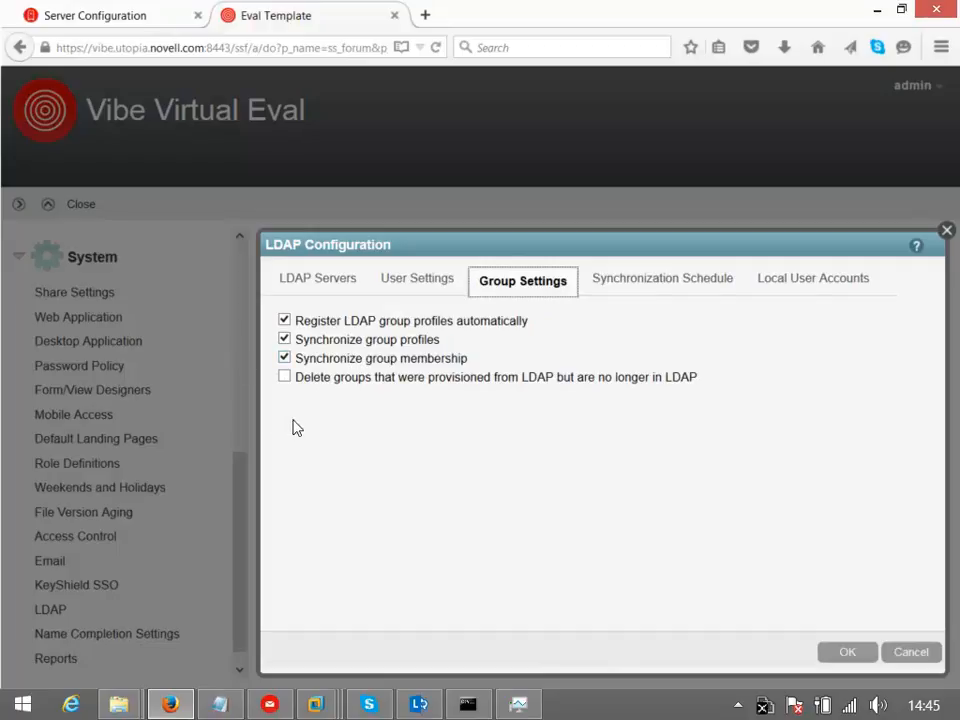
Enable a daily LDAP sync schedule starting at 6:00 and repeating every 6 hours
click(645, 289)
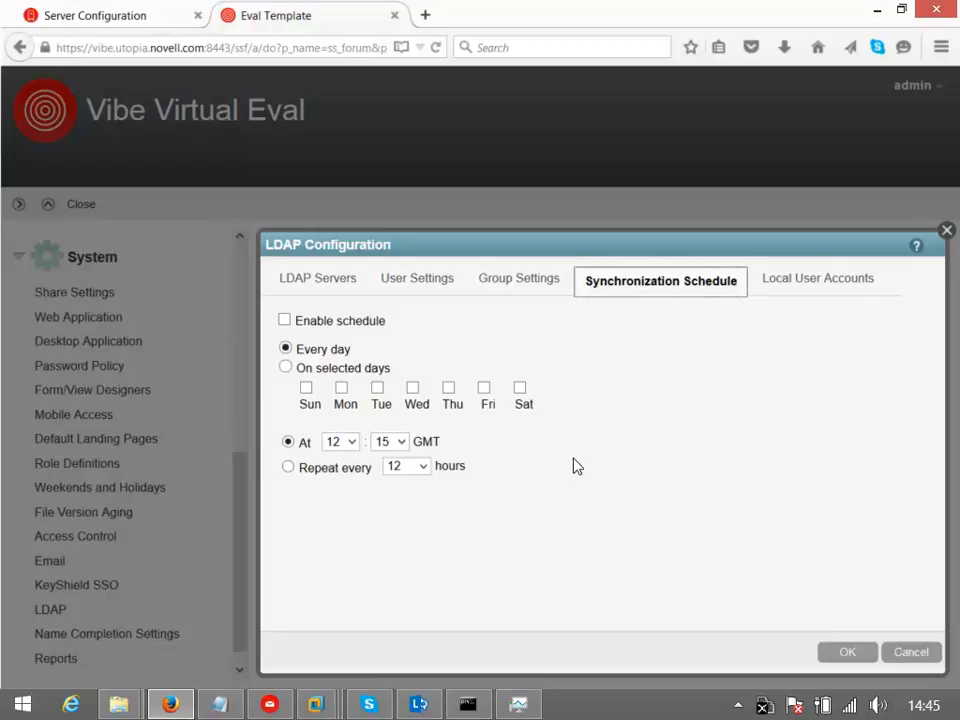
click(285, 320)
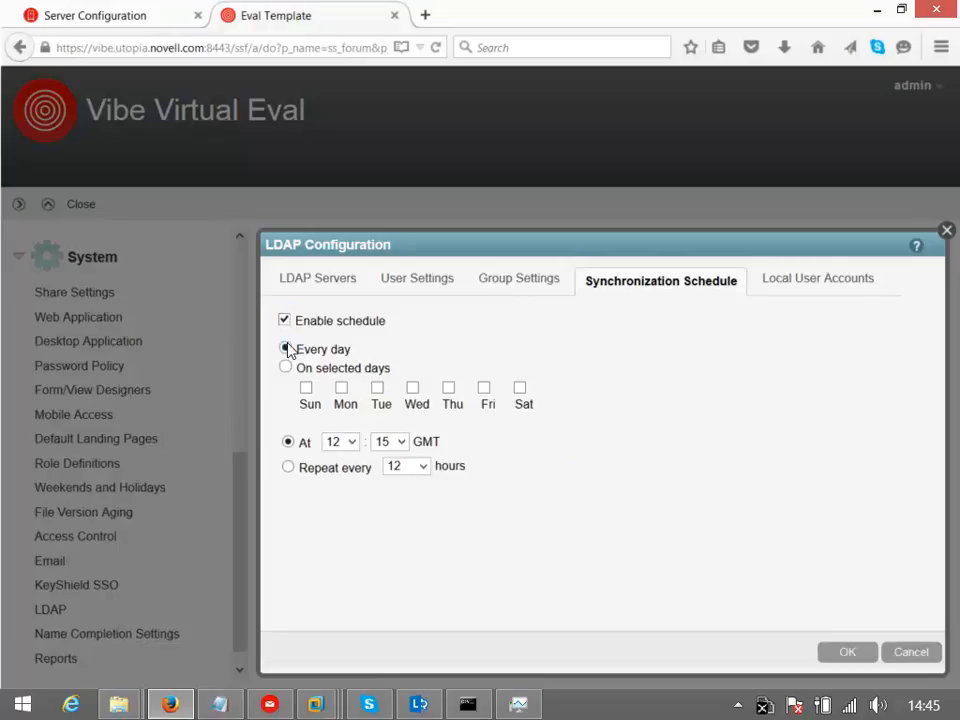
click(288, 467)
click(353, 442)
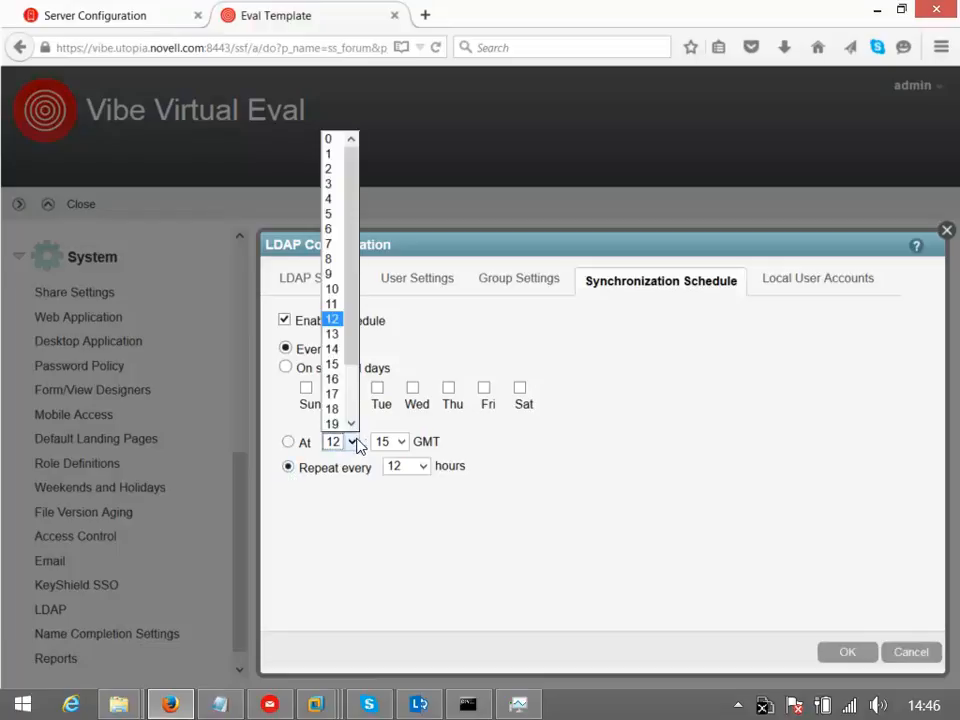
click(333, 228)
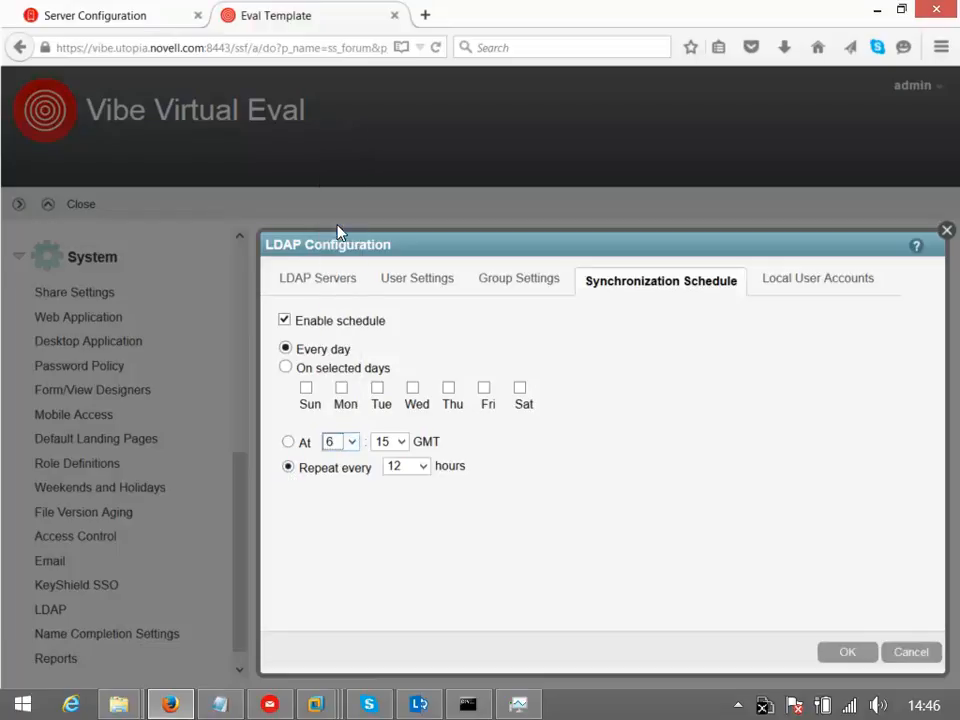
click(401, 442)
click(386, 457)
click(422, 470)
click(401, 590)
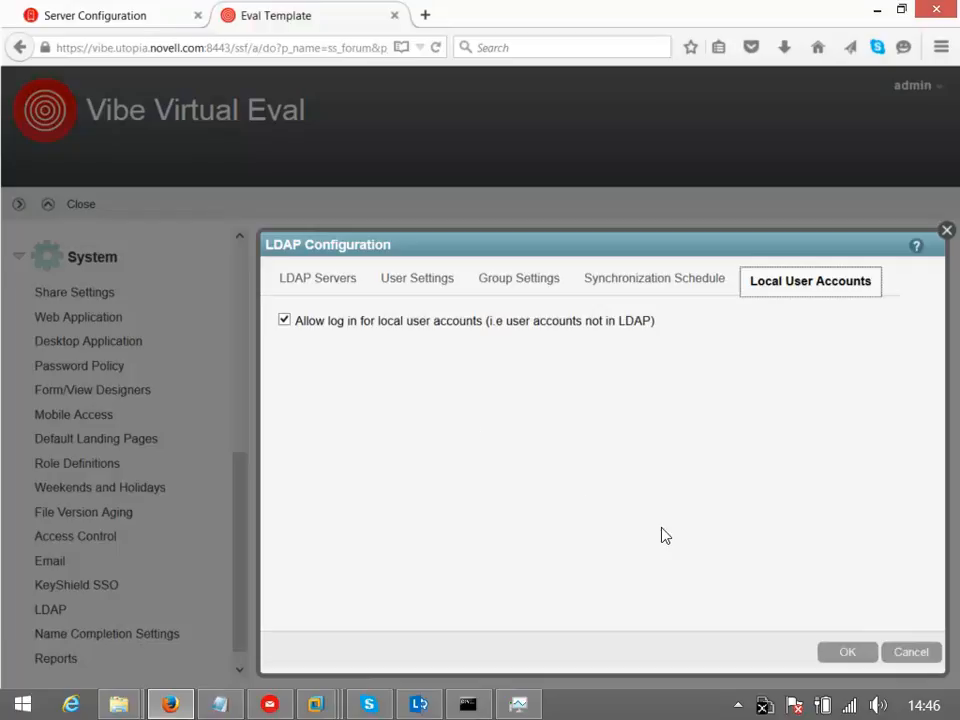
click(313, 280)
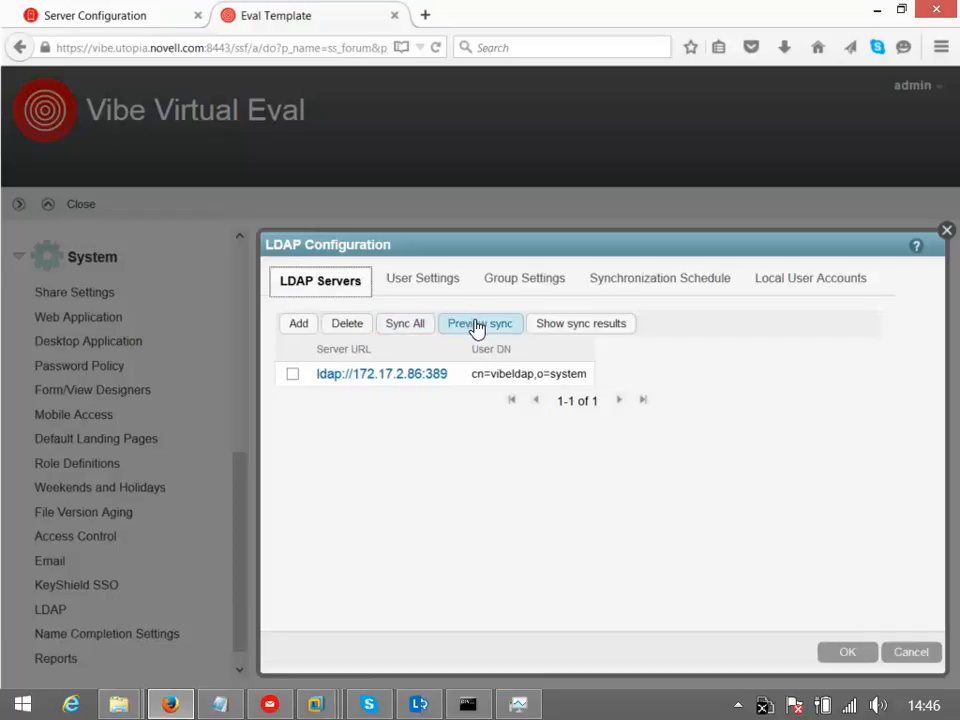
Save and run Sync All, importing 54 users and 9 groups, then close LDAP Configuration
click(400, 332)
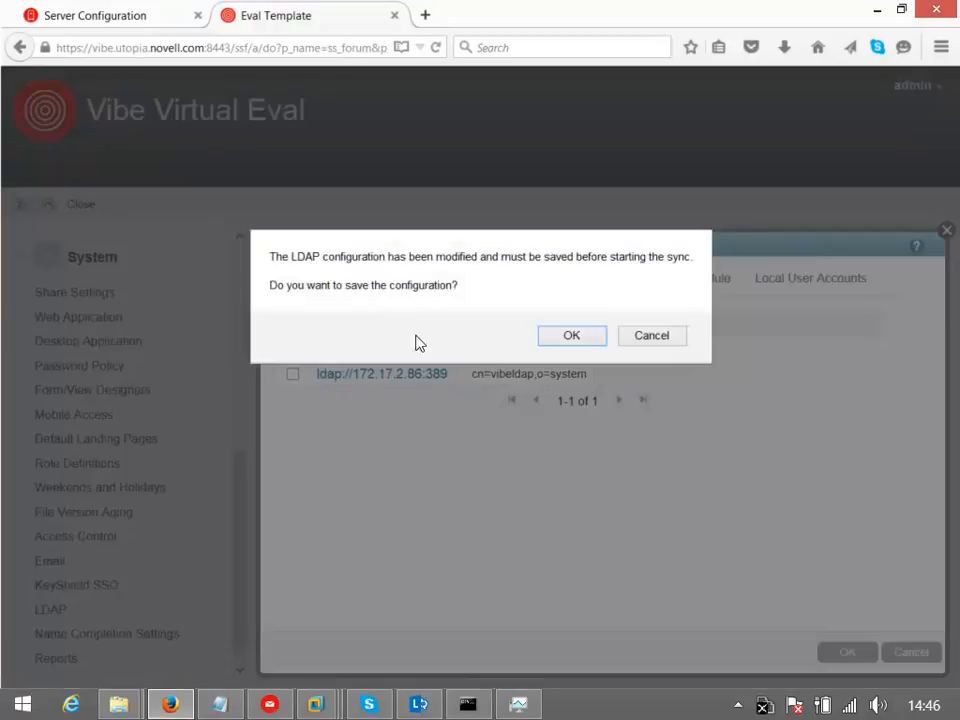
click(595, 341)
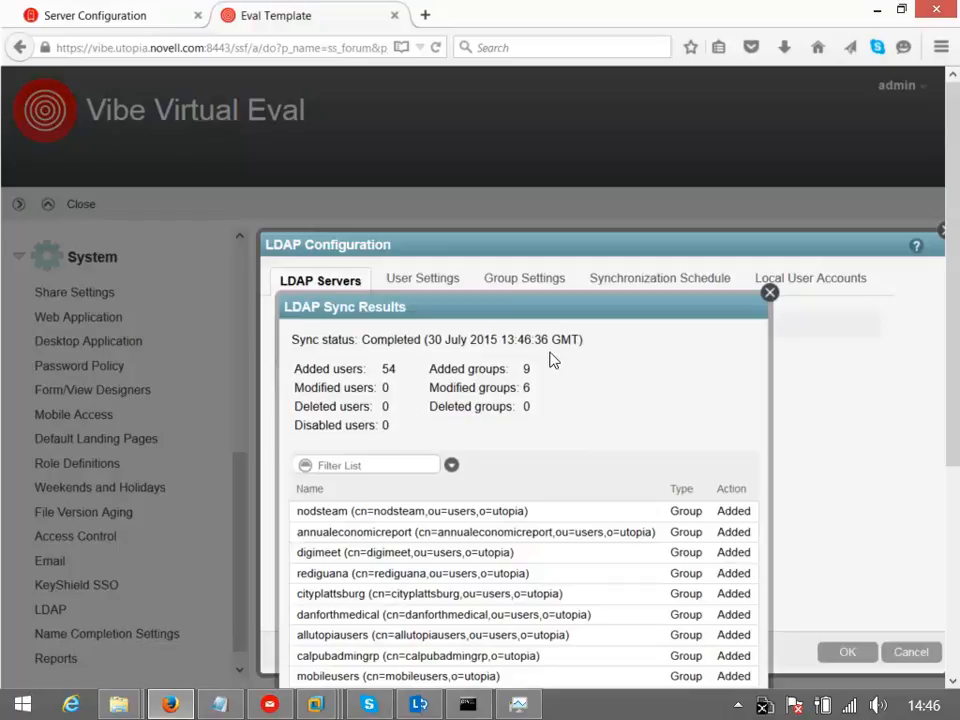
drag(707, 305, 633, 70)
scroll(956, 216, down, 2)
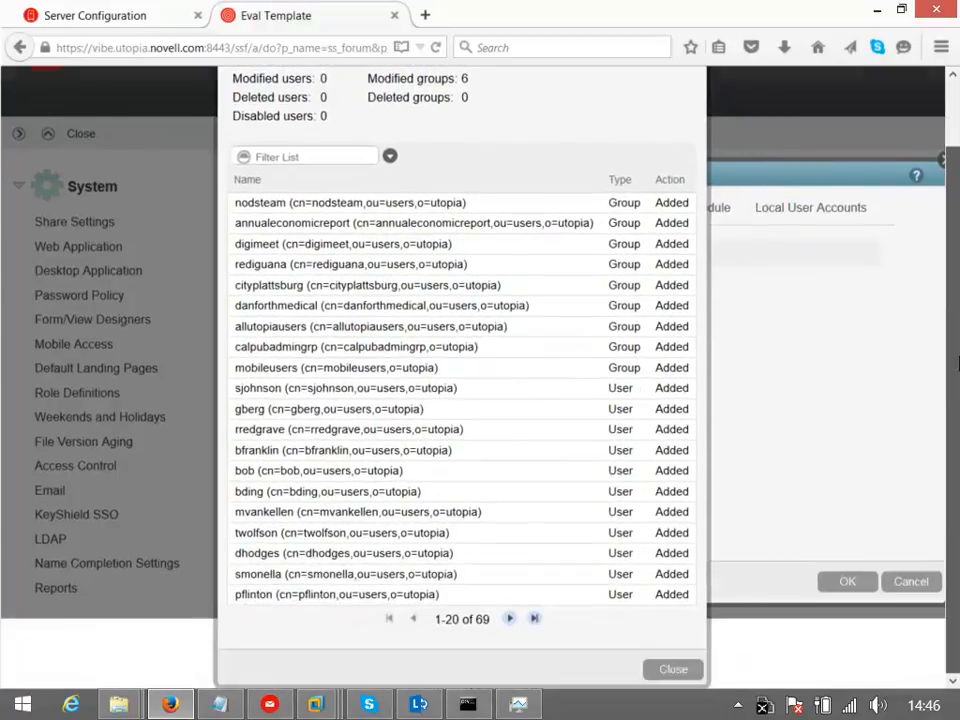
click(700, 668)
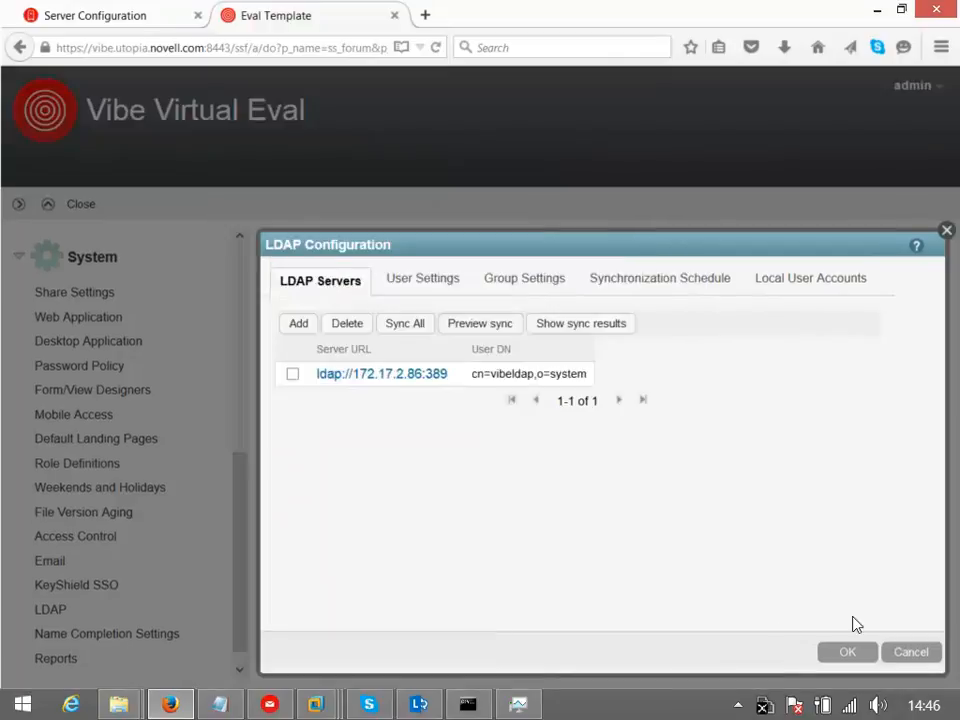
click(850, 660)
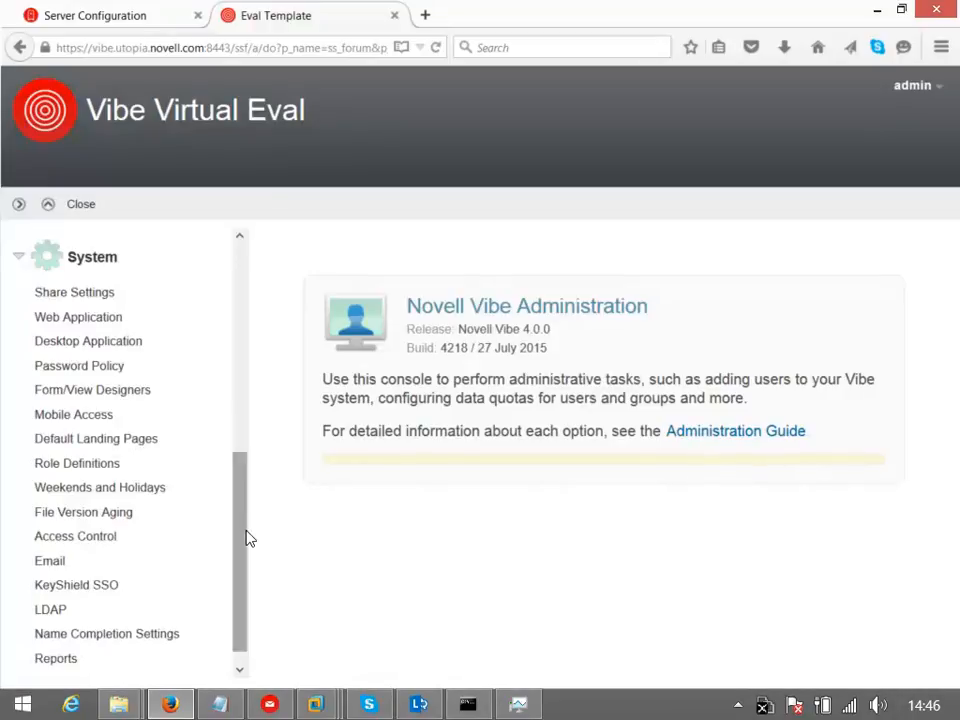
Add a synced LDAP user, found by name, as a direct administrator alongside admin
scroll(231, 527, up, 5)
scroll(230, 390, up, 3)
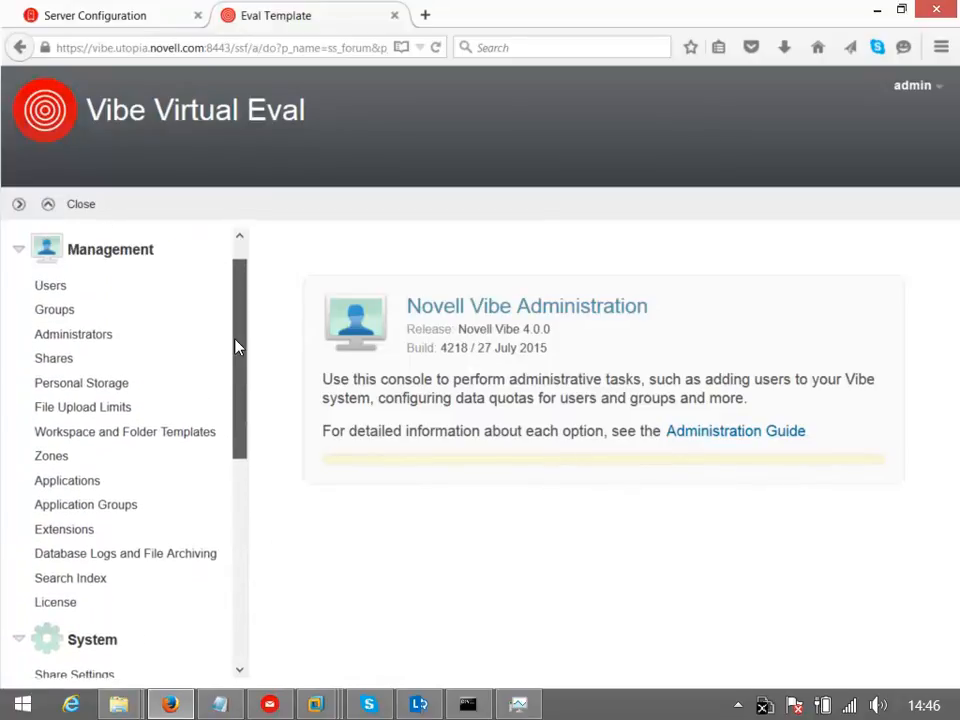
click(88, 348)
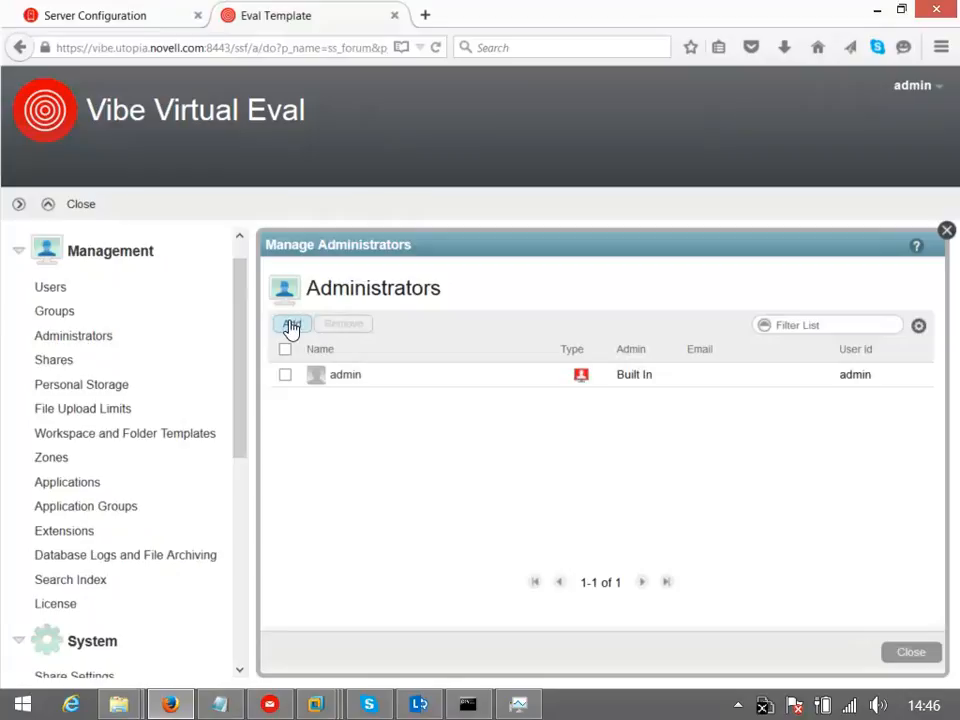
click(292, 326)
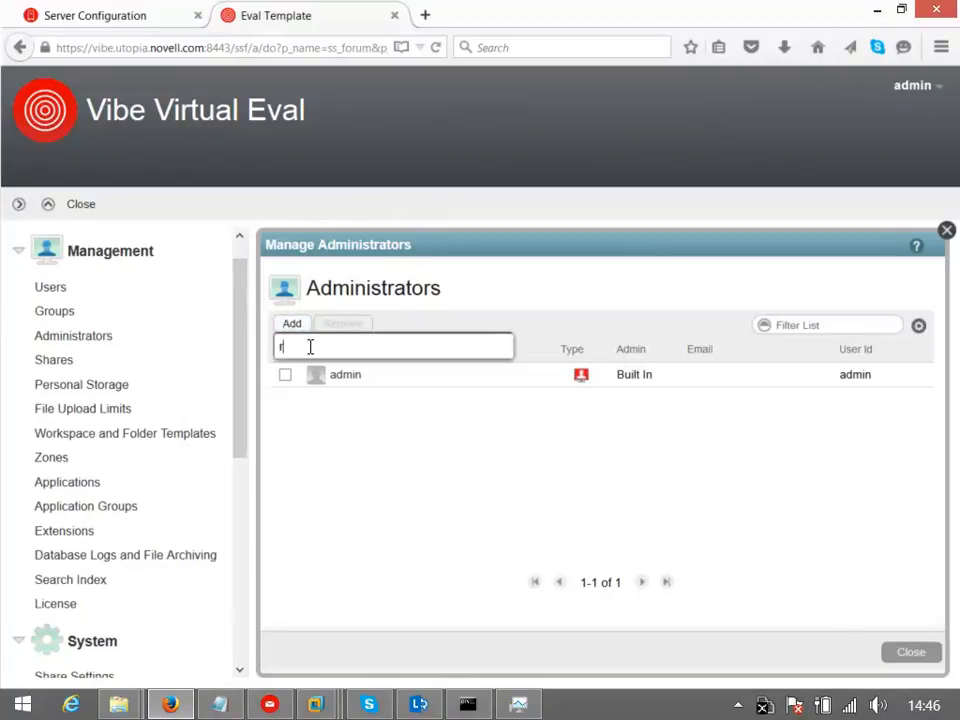
text(rob)
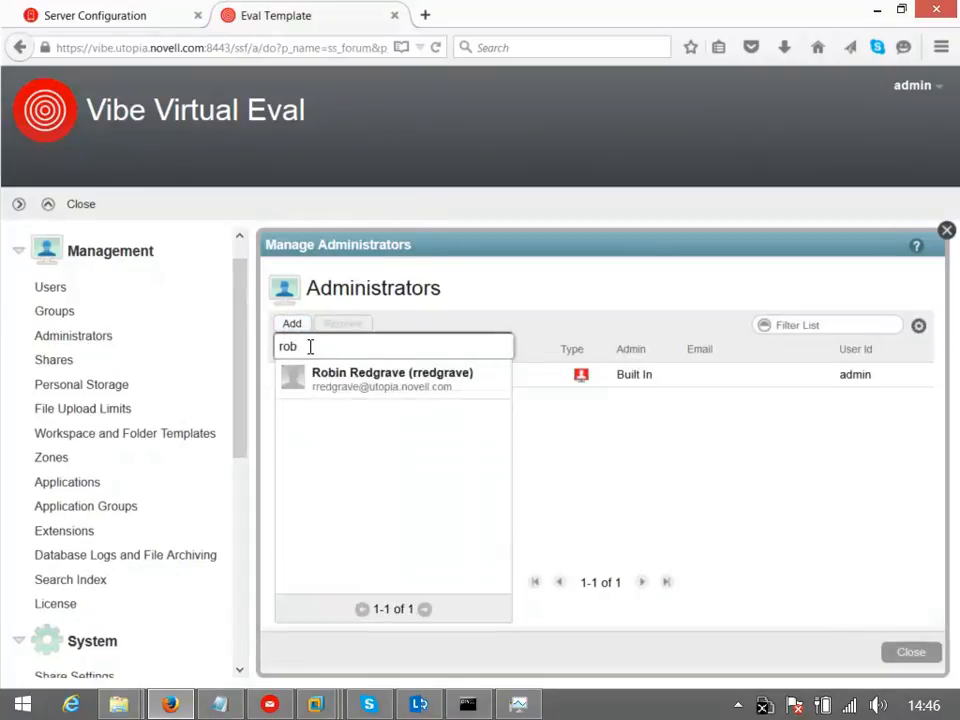
click(358, 386)
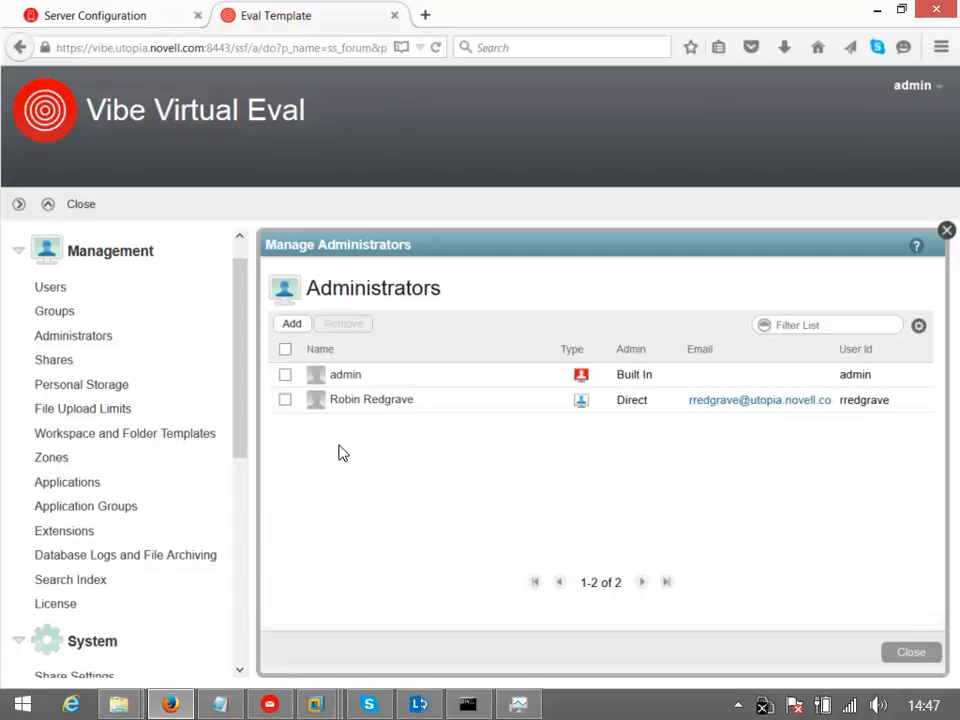
click(913, 655)
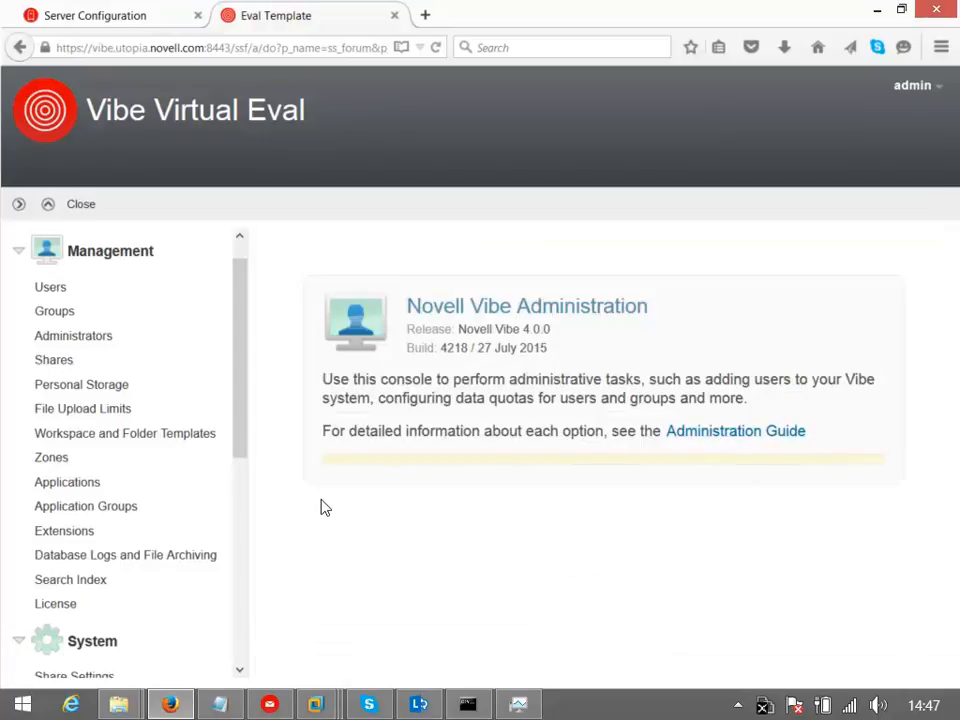
drag(242, 356, 210, 563)
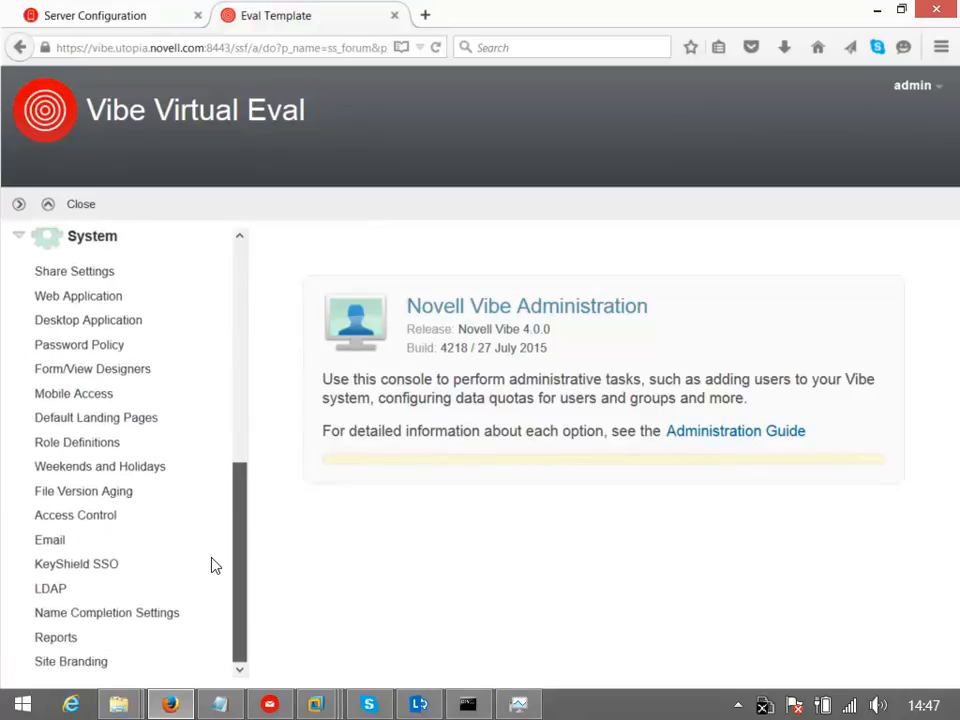
Cancel Share Settings and Site Branding unchanged, then close the administration console
click(102, 276)
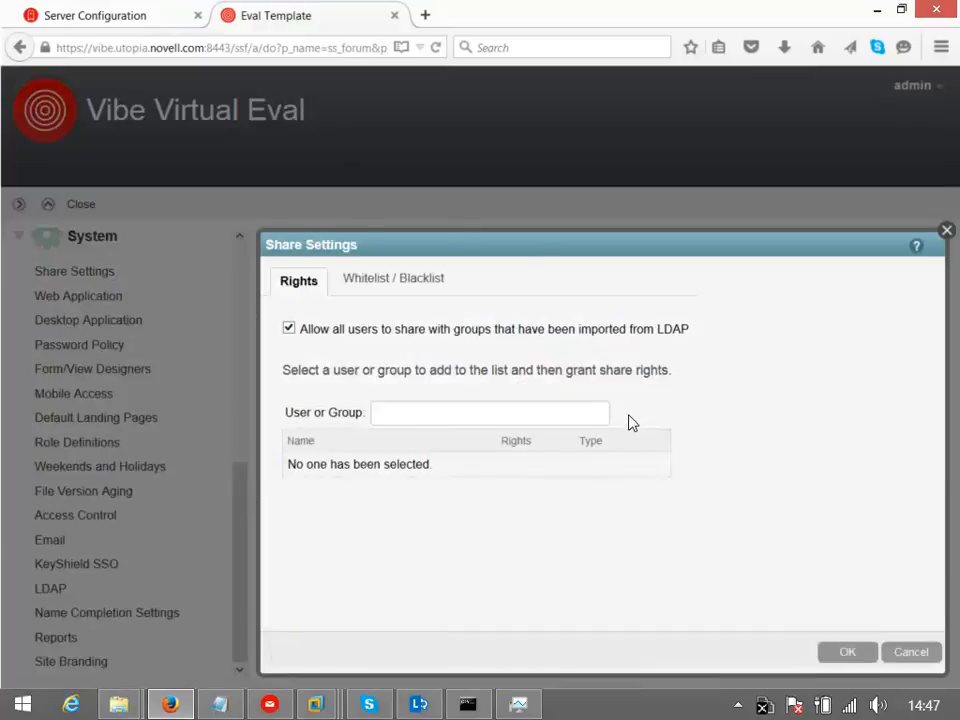
click(911, 653)
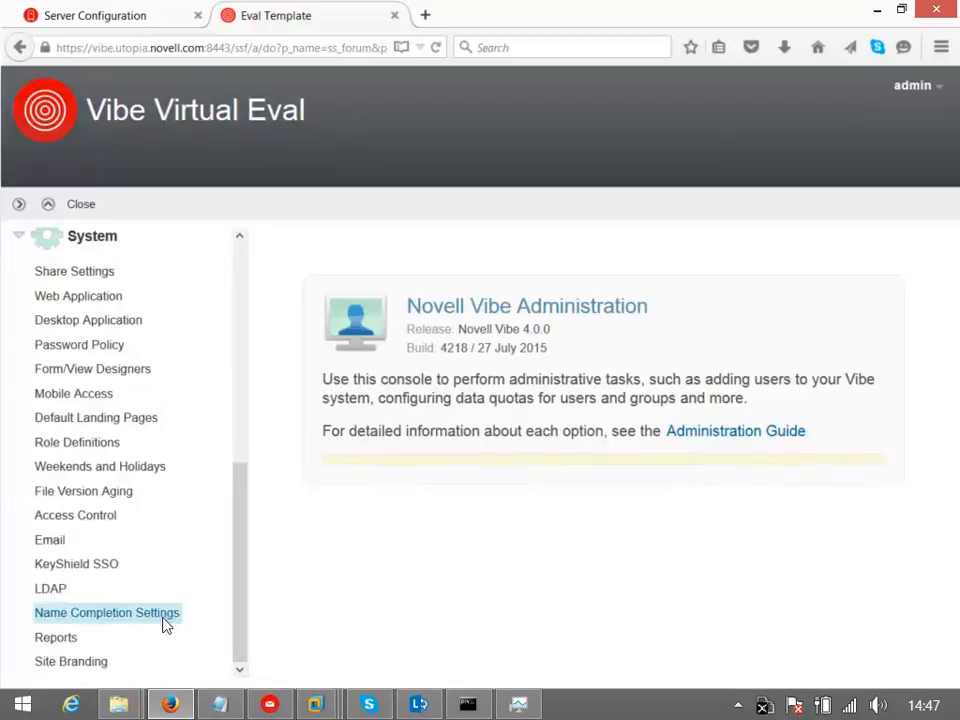
click(60, 662)
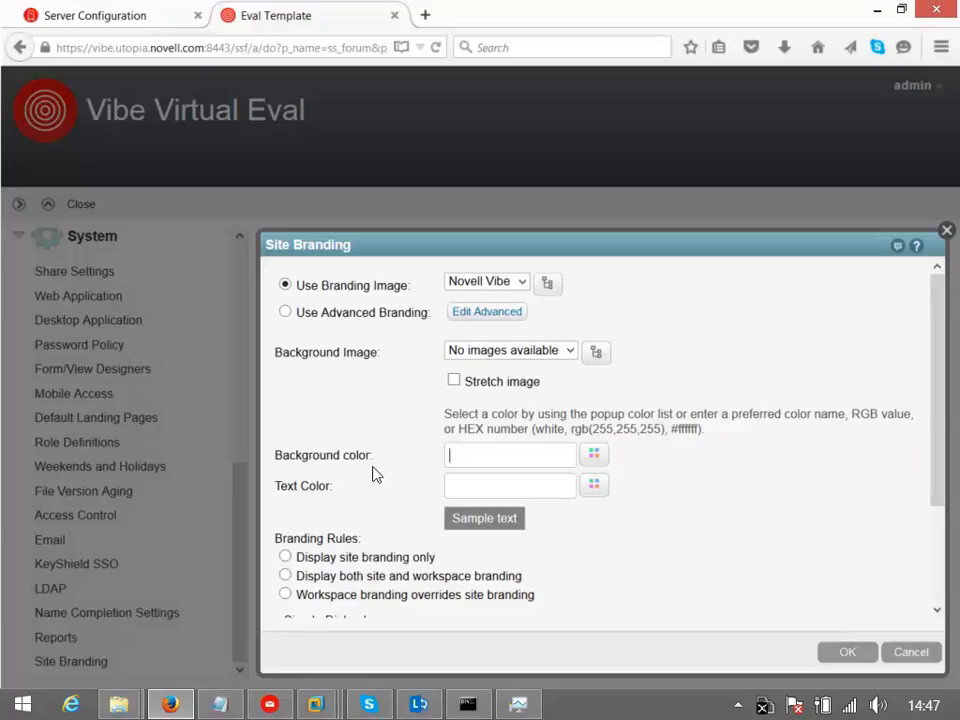
click(911, 652)
click(80, 206)
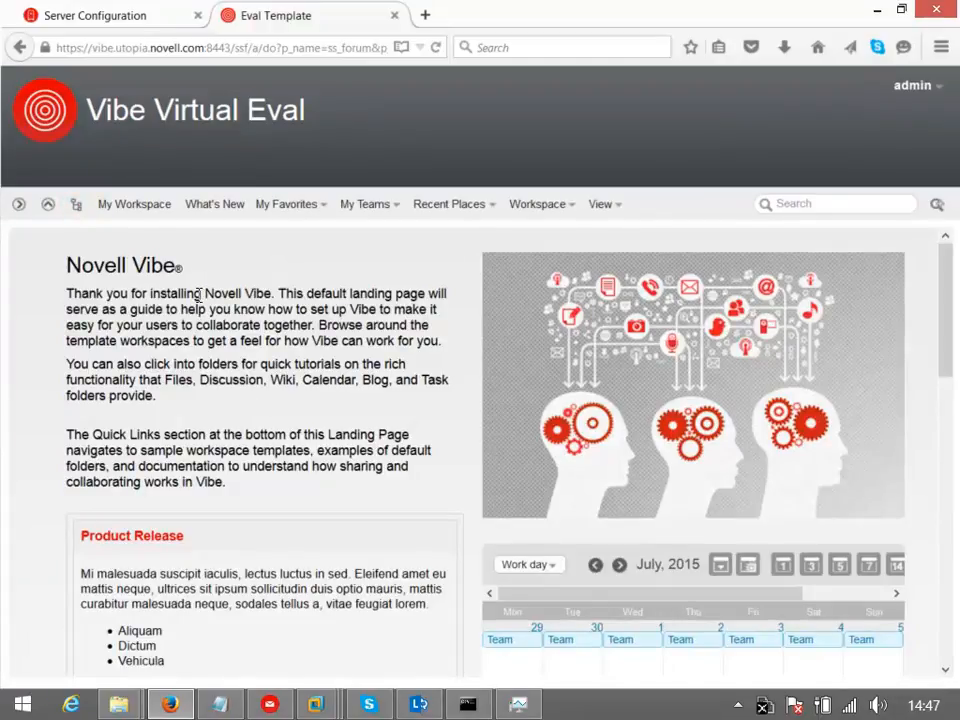
Share the Eval Template workspace with the synced LDAP user as Viewer, never expiring
click(17, 207)
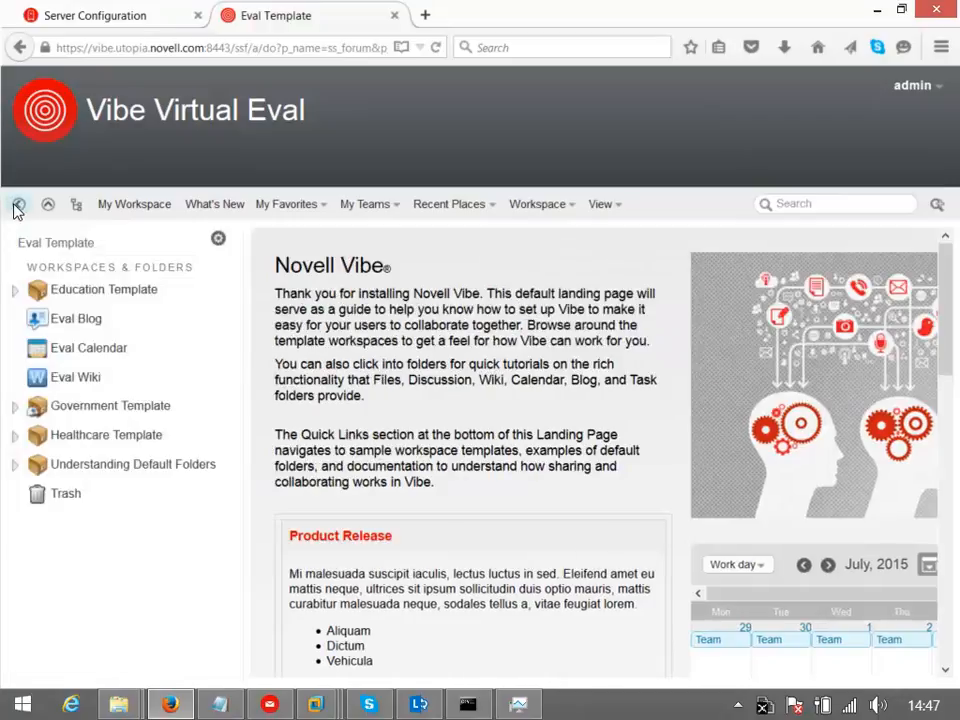
click(218, 242)
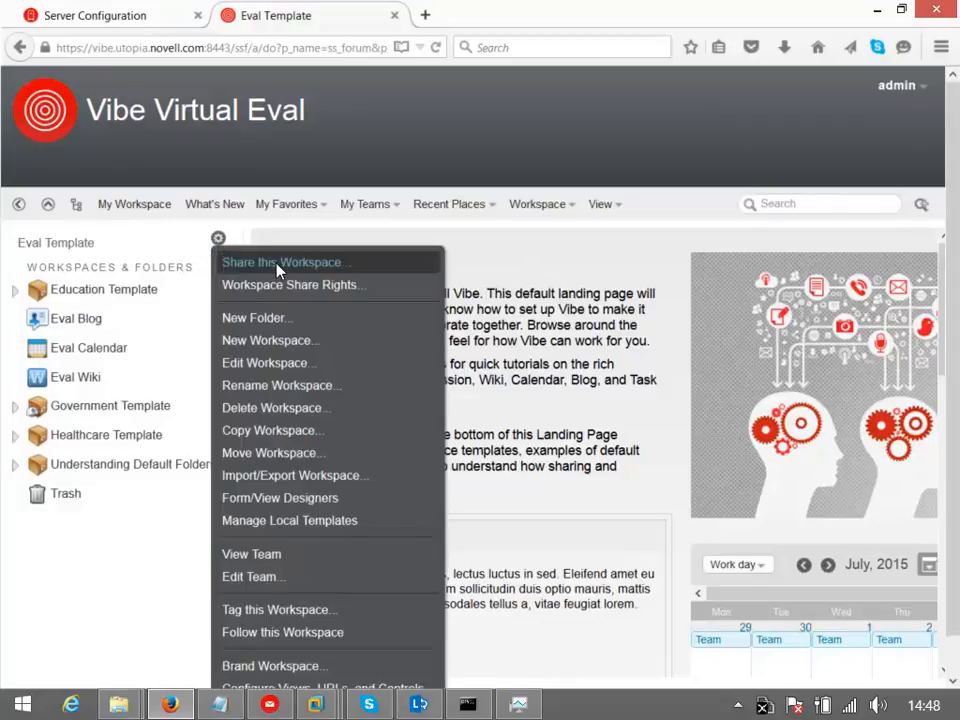
click(279, 265)
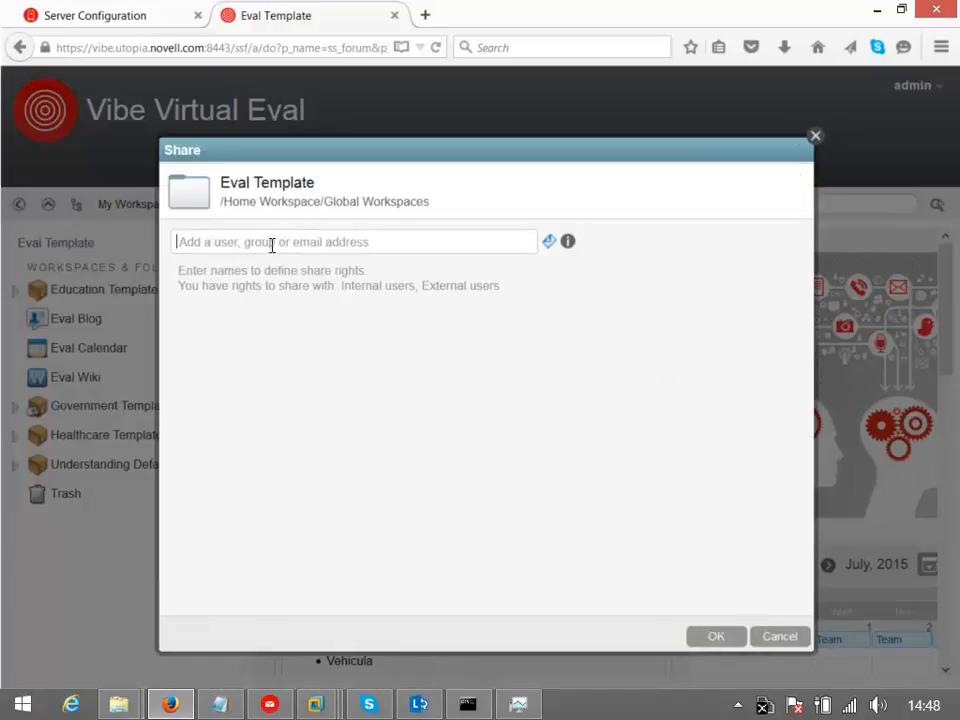
text(r)
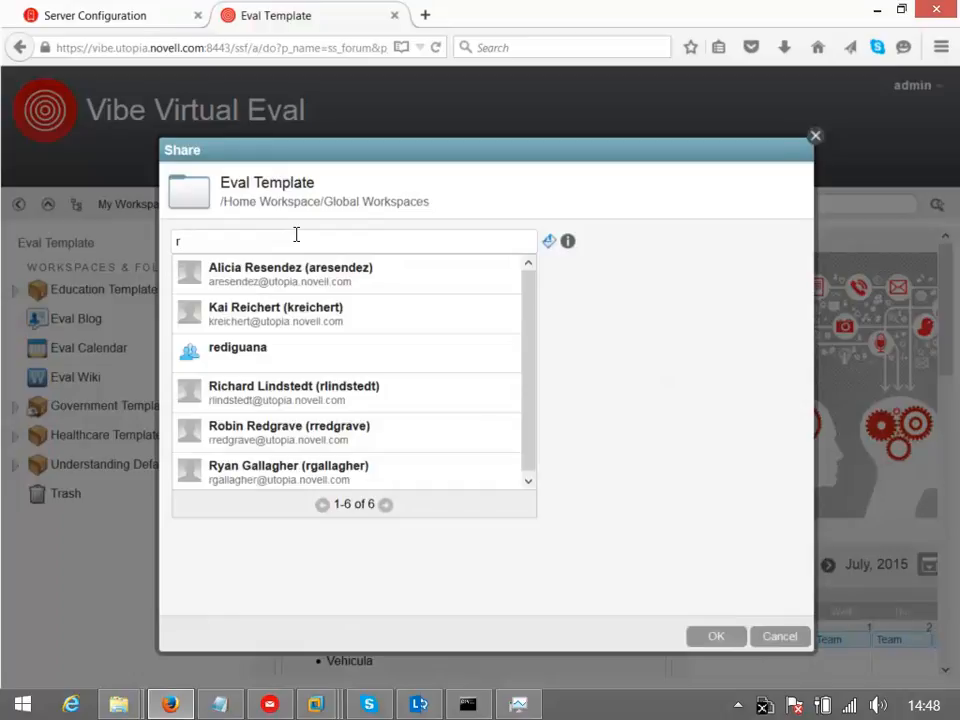
text(obin)
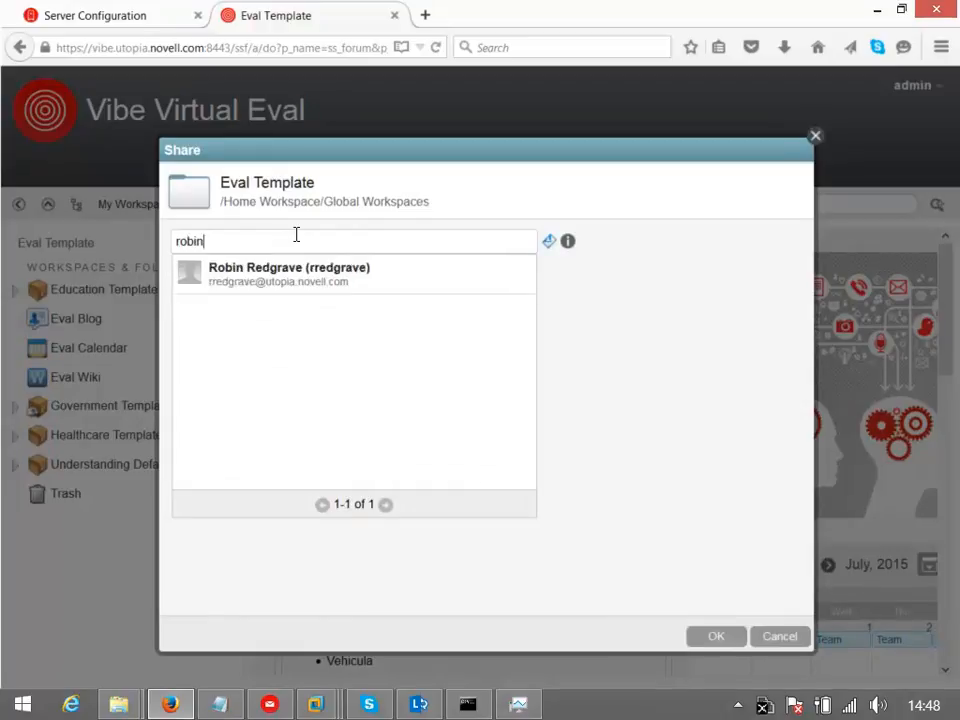
click(244, 273)
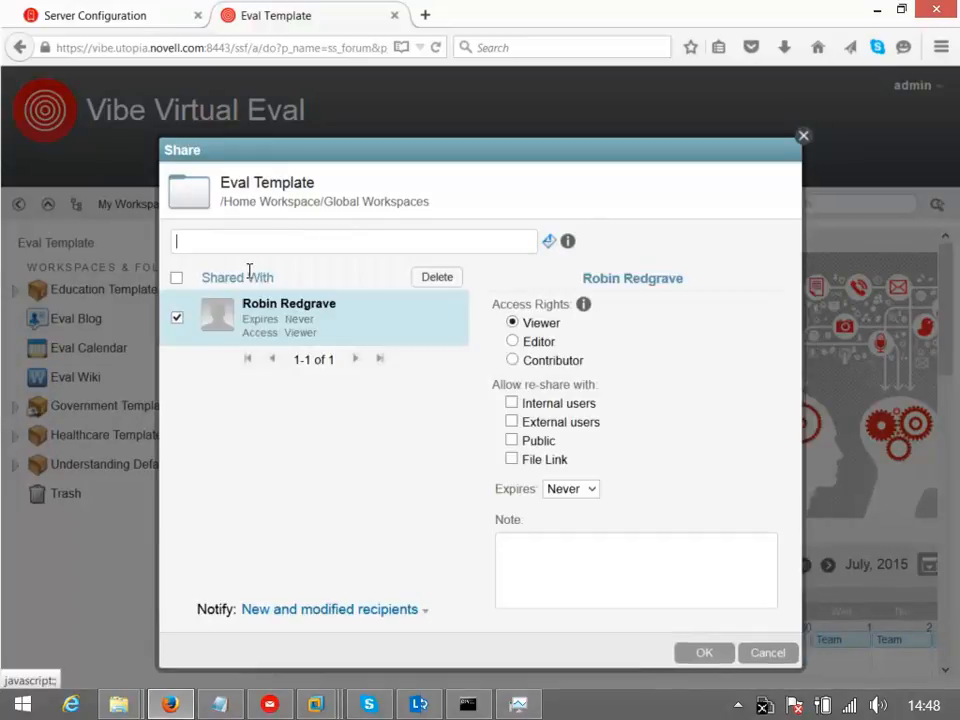
click(700, 655)
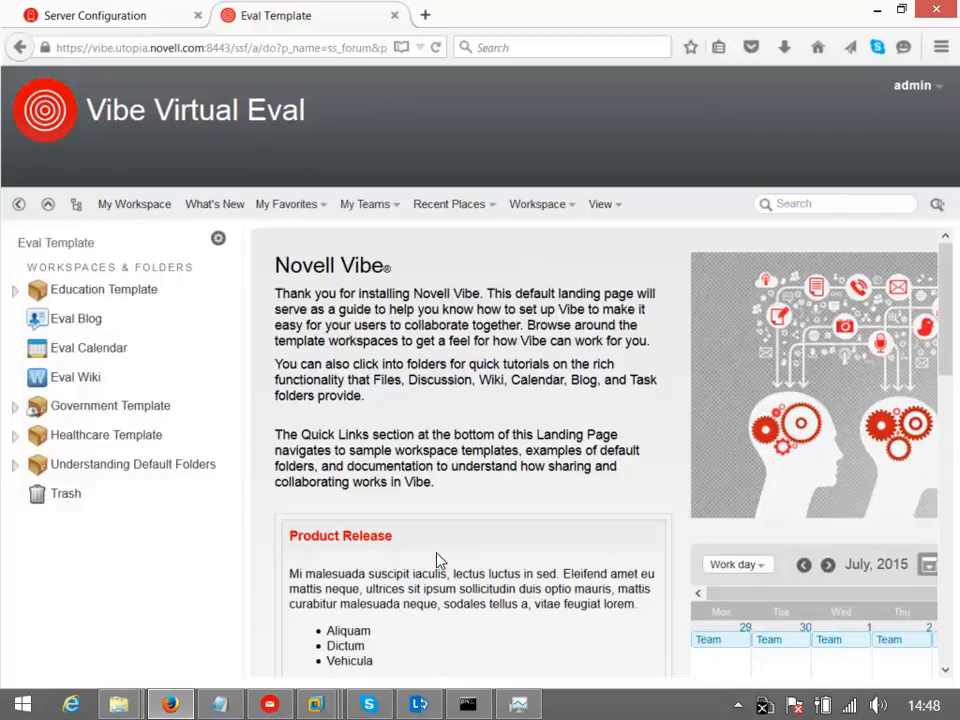
Sign out of admin and sign in with the shared LDAP user's user ID and password
click(903, 93)
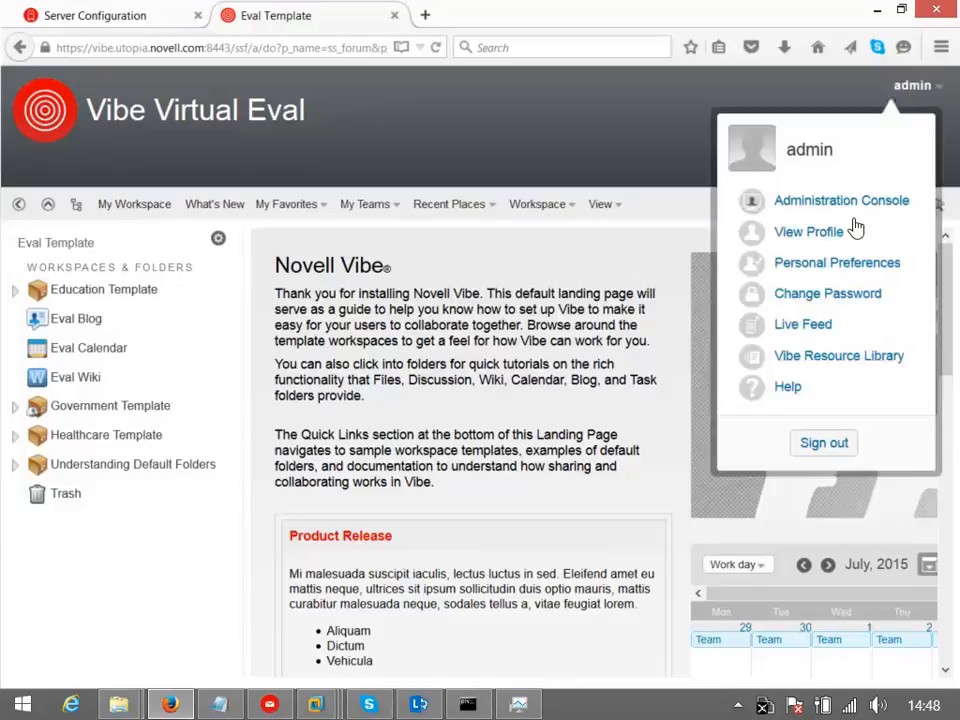
click(828, 445)
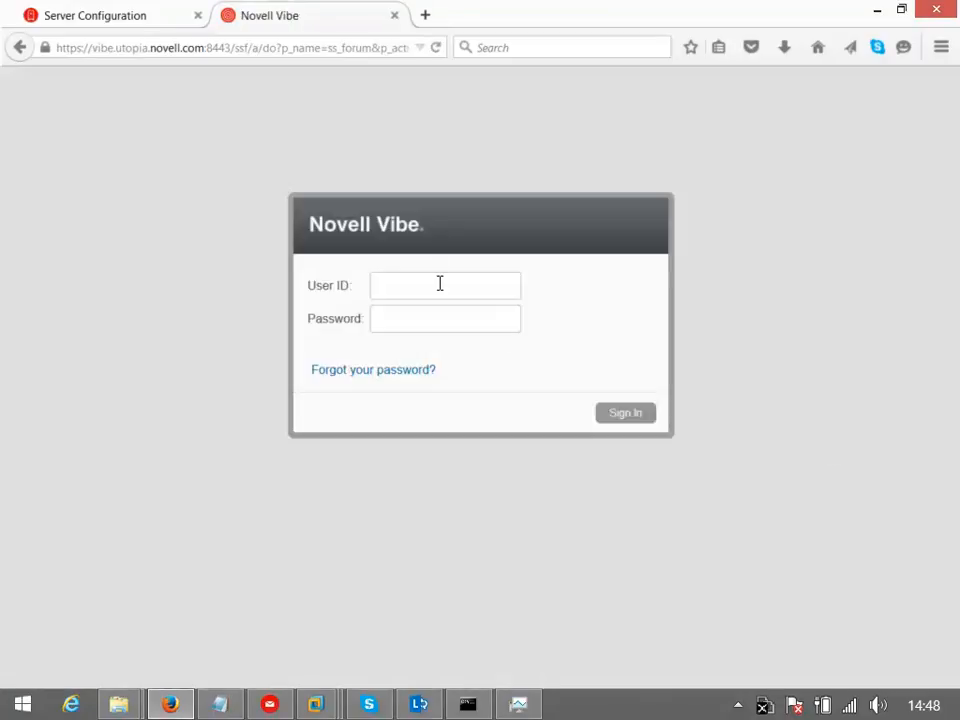
key(Tab)
text(novell)
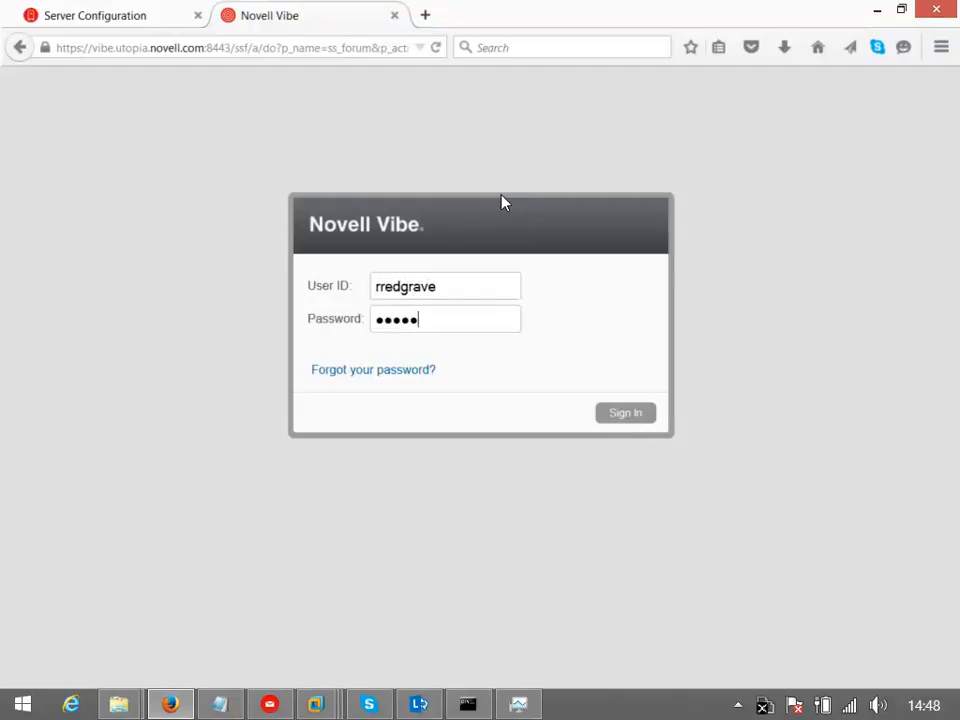
click(625, 416)
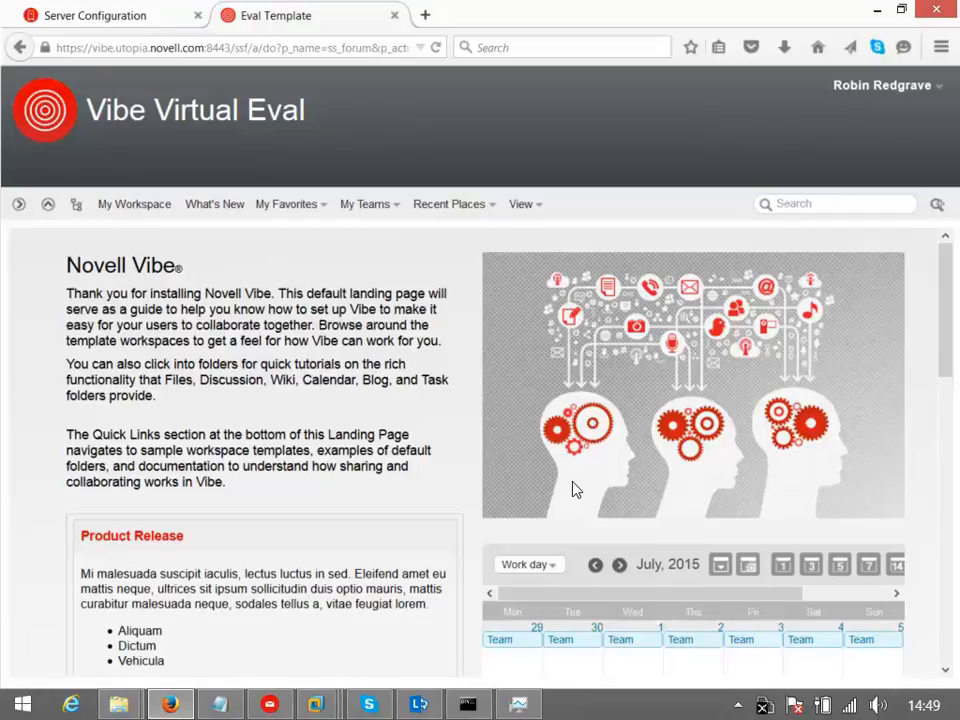
Use the Government Template quick link to open the Government Extranet public portal in a new tab
drag(942, 340, 950, 622)
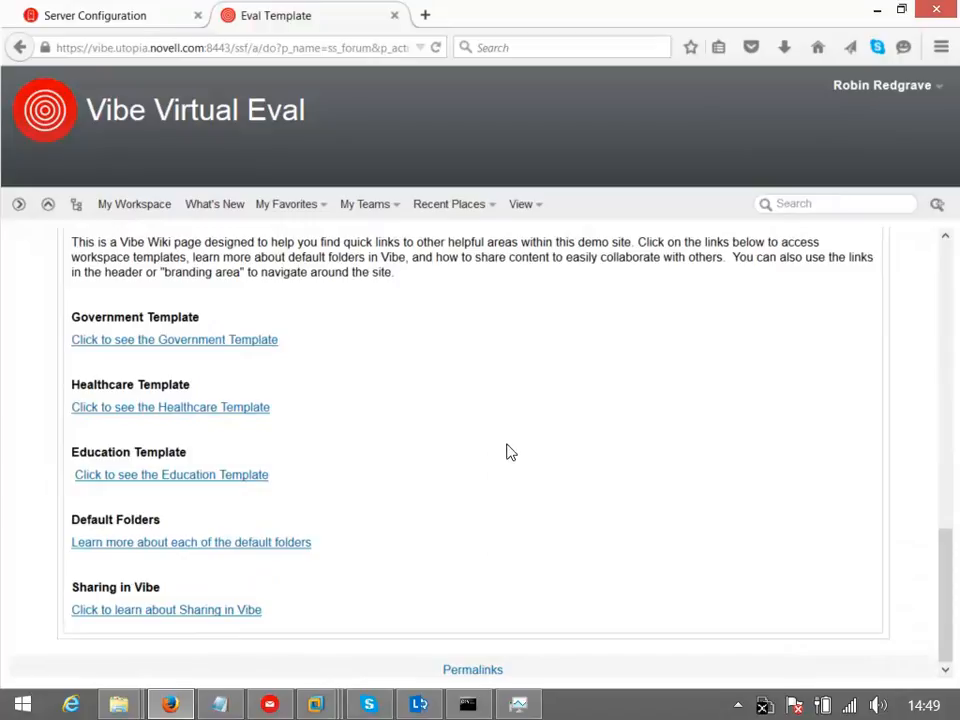
click(147, 346)
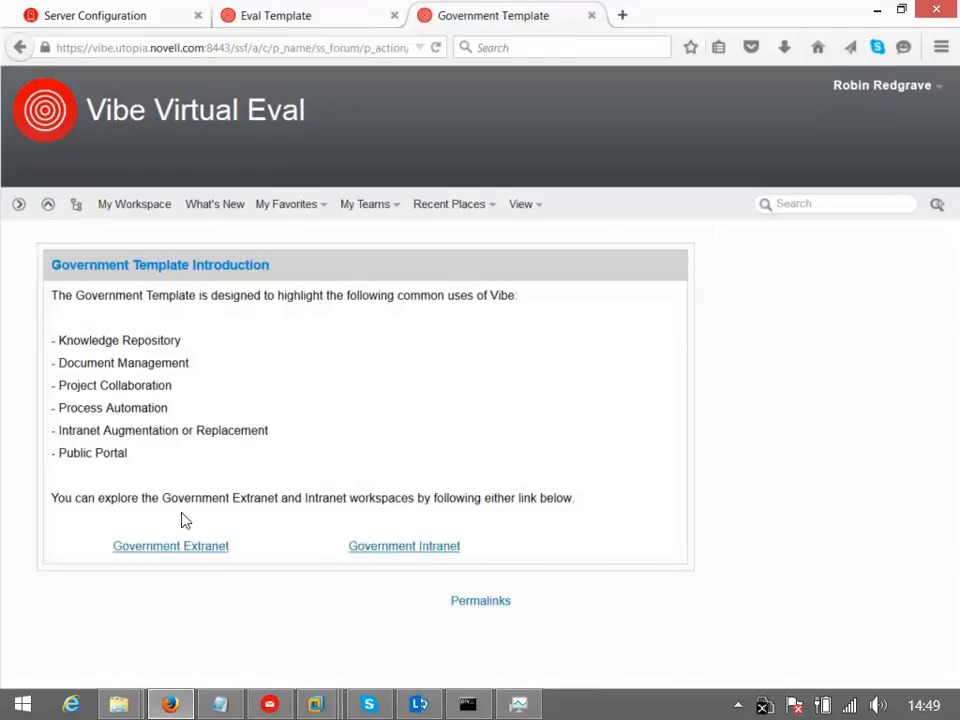
click(192, 547)
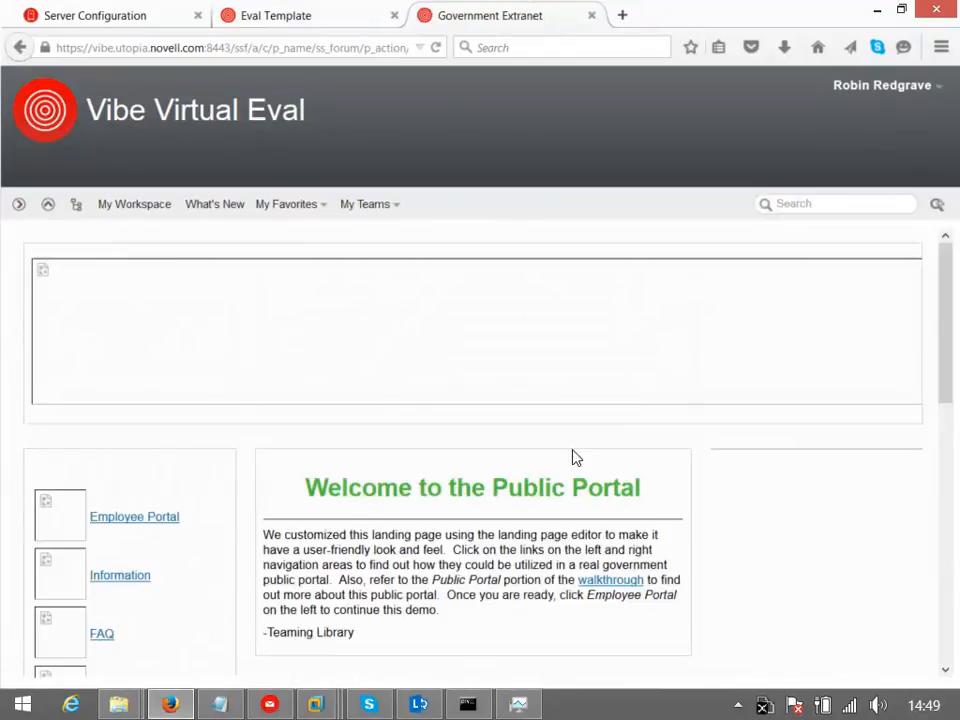
scroll(628, 326, down, 10)
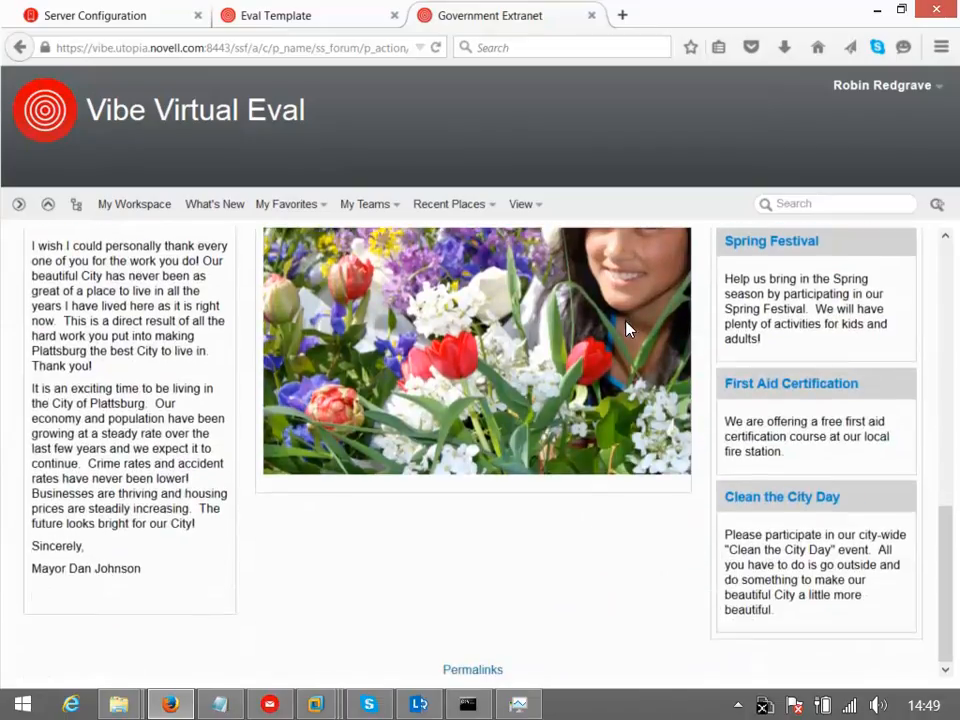
scroll(628, 326, up, 9)
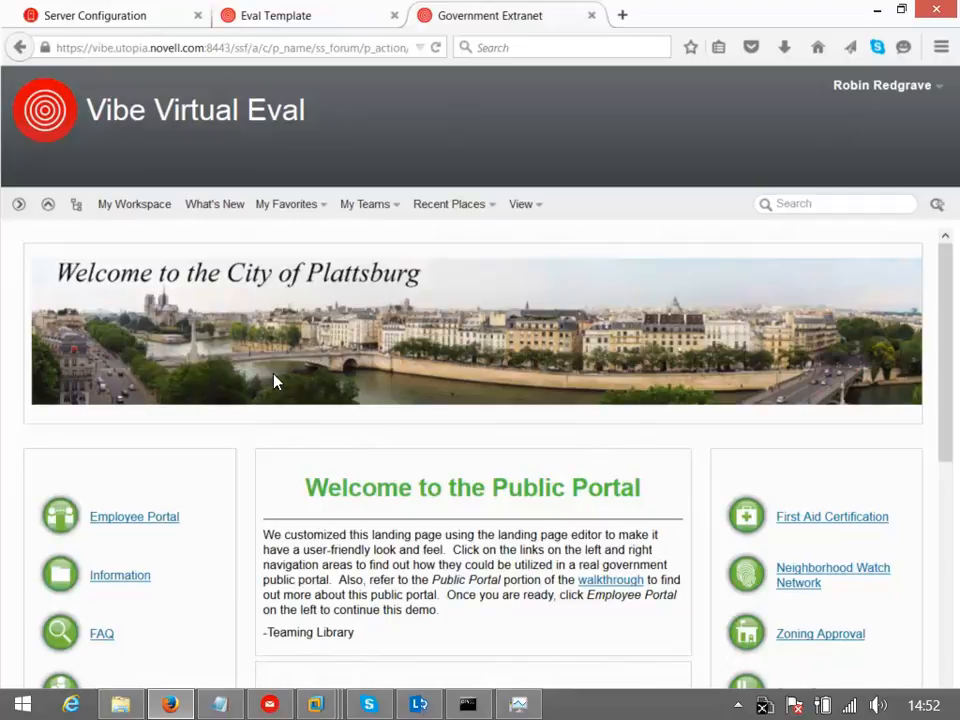
click(622, 16)
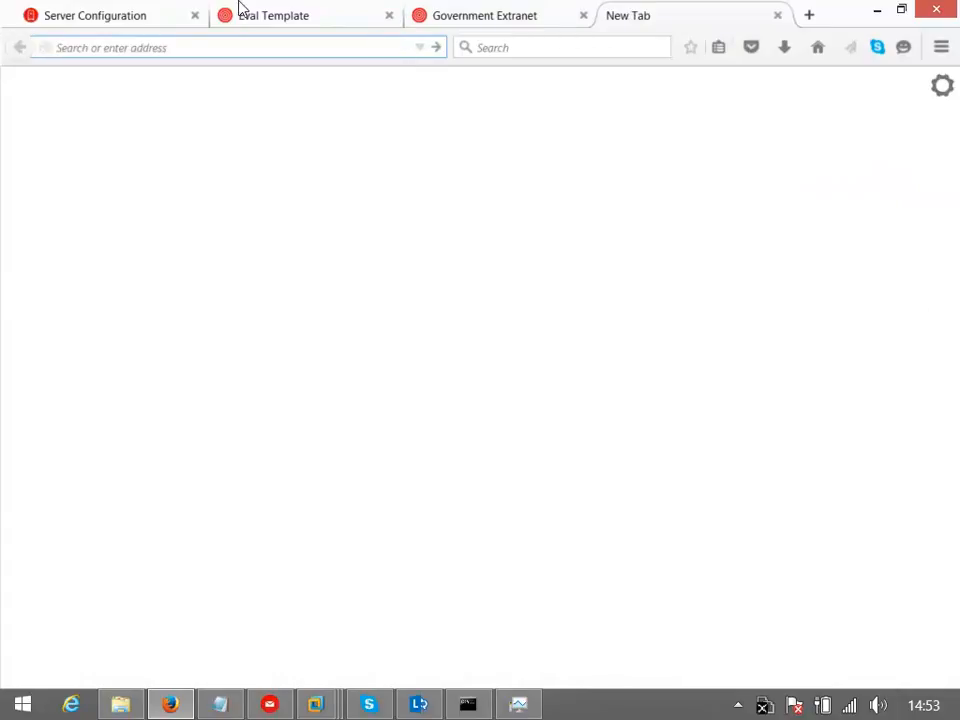
text(www.novell.com)
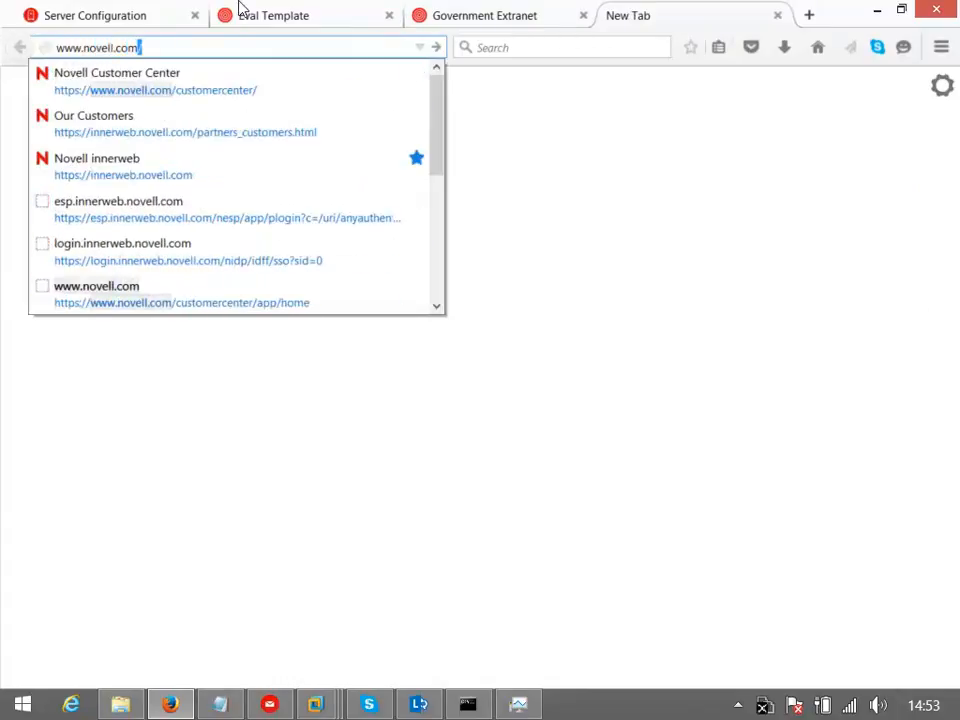
text(/document)
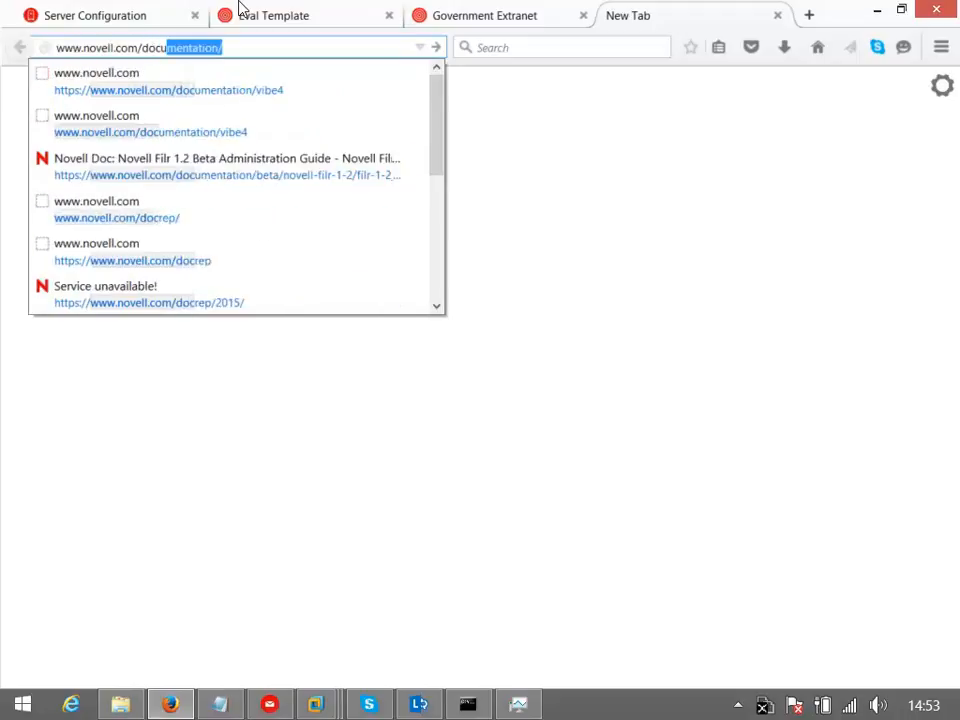
text(ation/v)
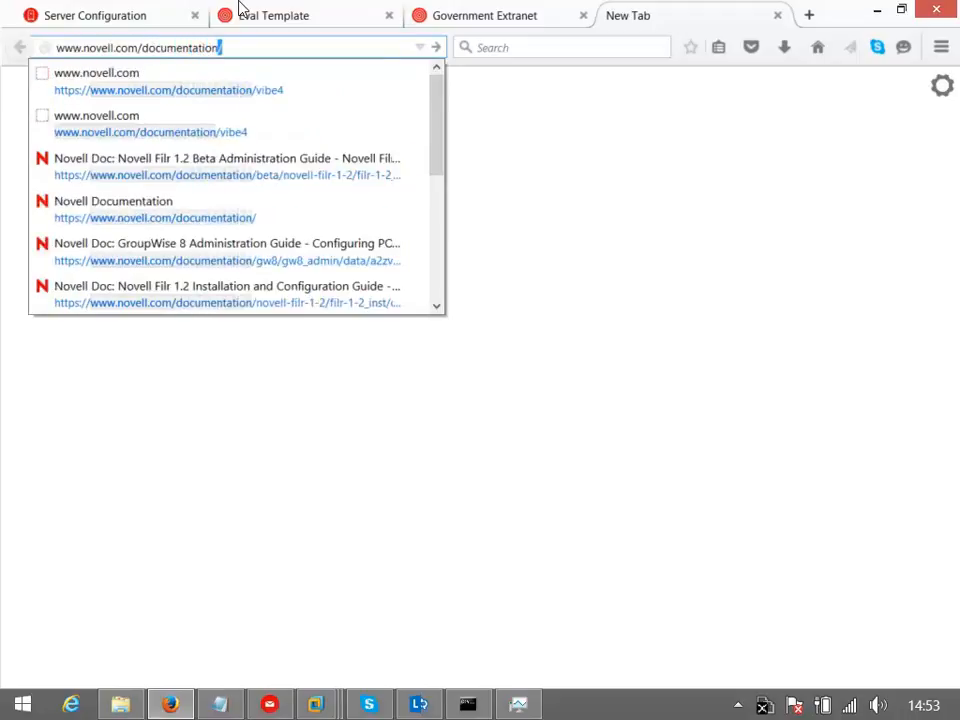
text(ibe4)
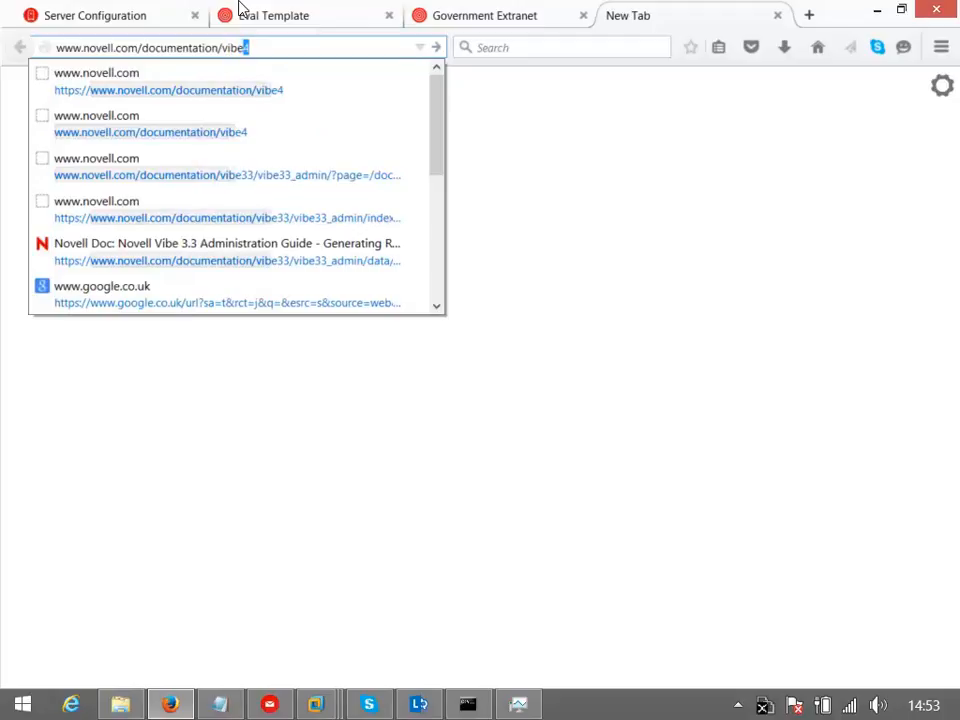
key(Return)
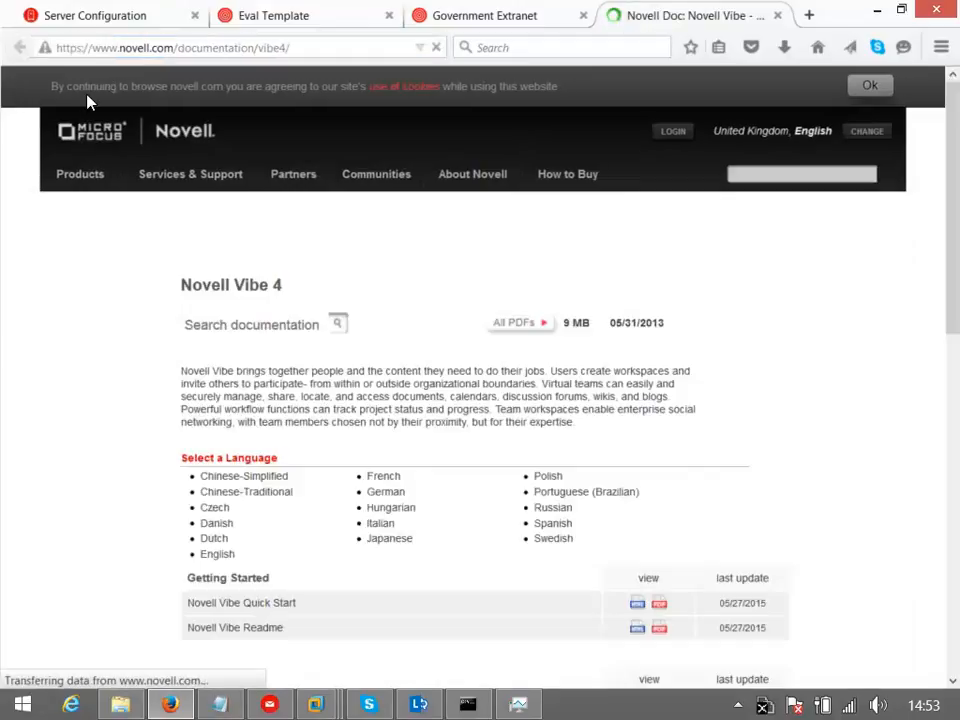
mouse_move(162, 195)
scroll(167, 221, down, 5)
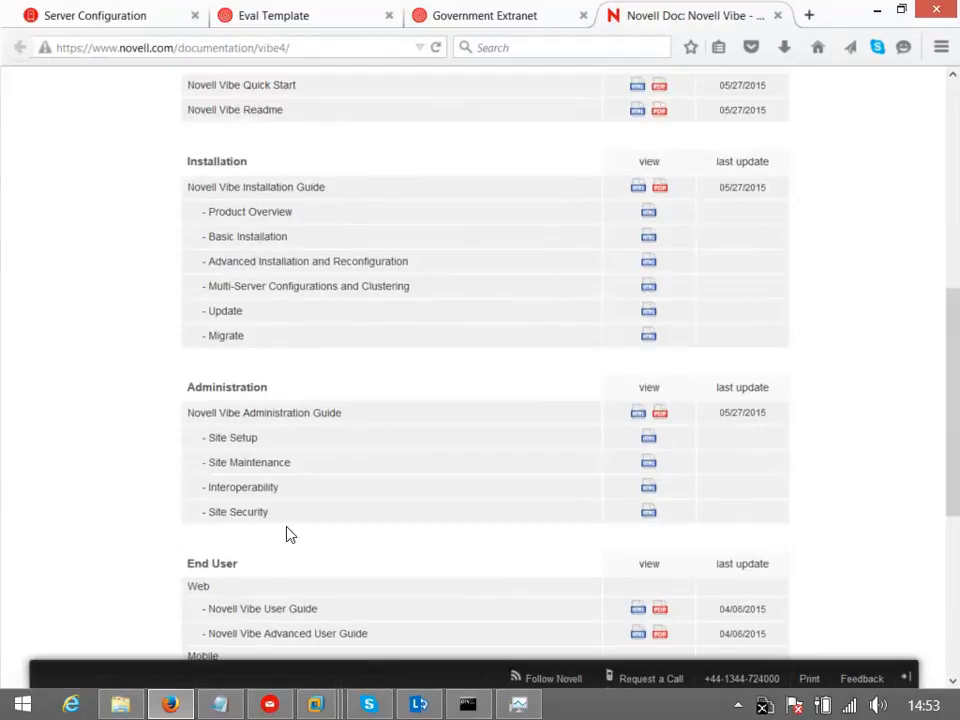
scroll(272, 503, down, 4)
scroll(272, 503, down, 1)
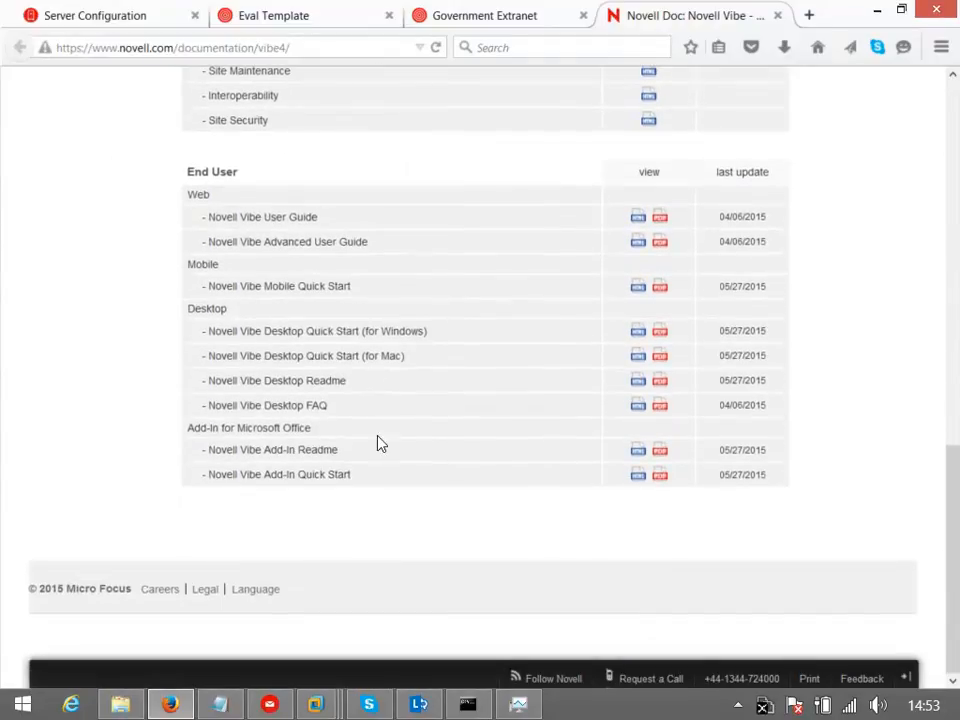
scroll(246, 350, up, 15)
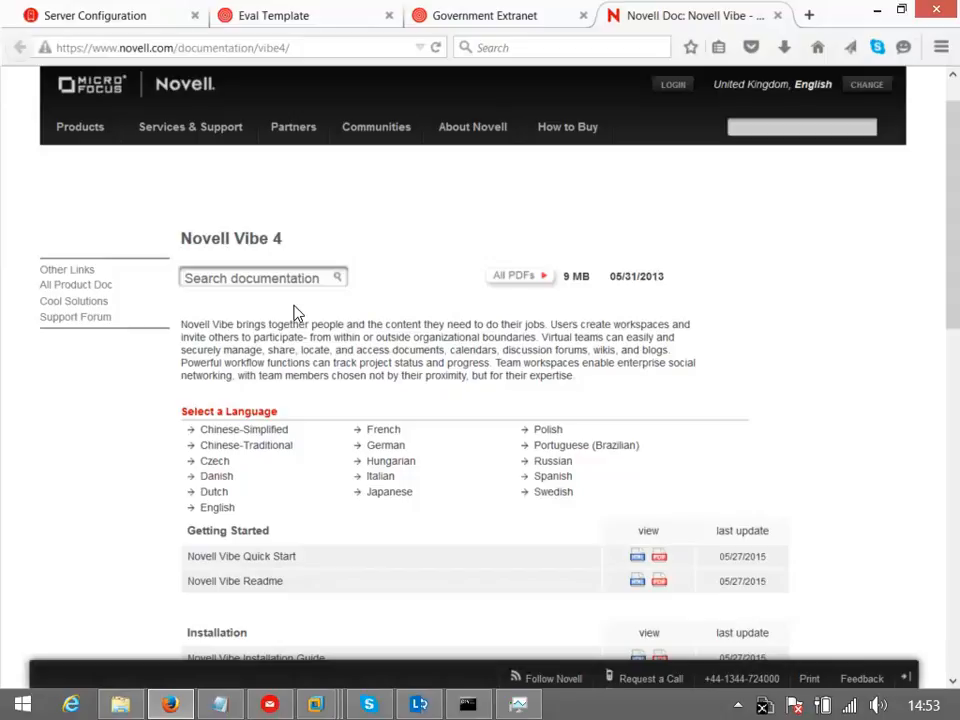
From the Government Extranet tab's user menu, reach the Resource Library and browse its Workspaces demos, e.g. Hospital Workspace
click(485, 16)
click(934, 87)
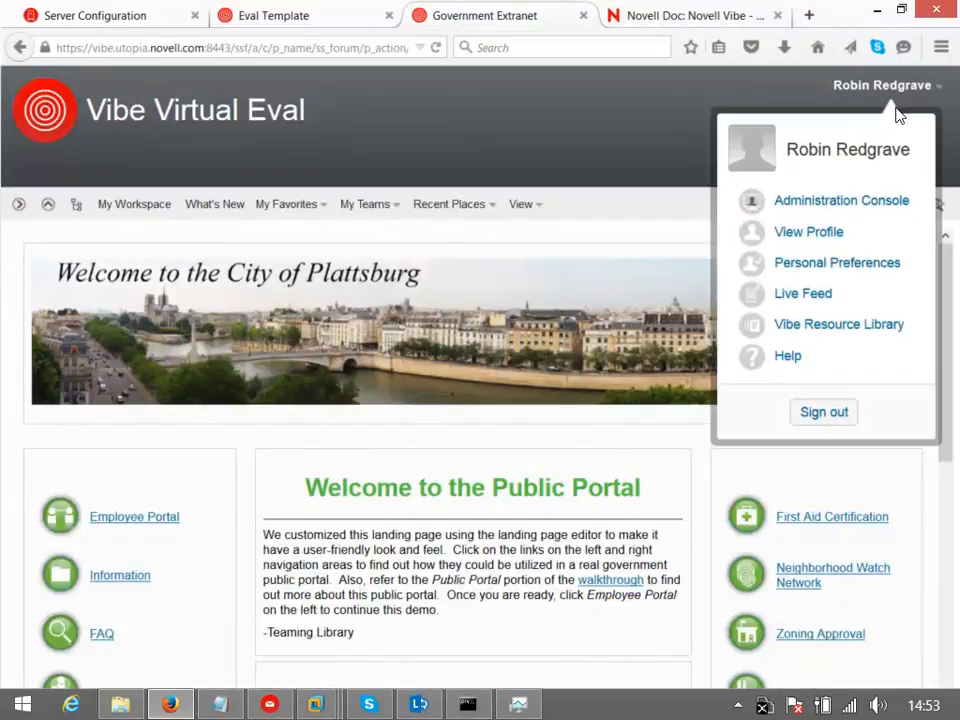
click(881, 336)
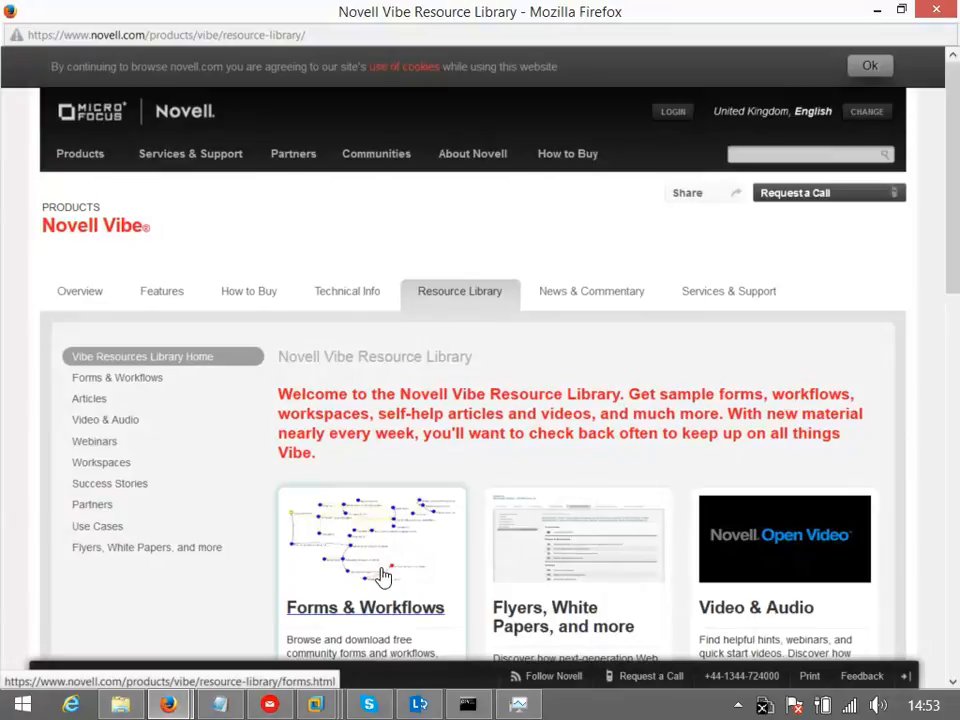
click(115, 470)
scroll(168, 394, down, 1)
scroll(168, 394, down, 12)
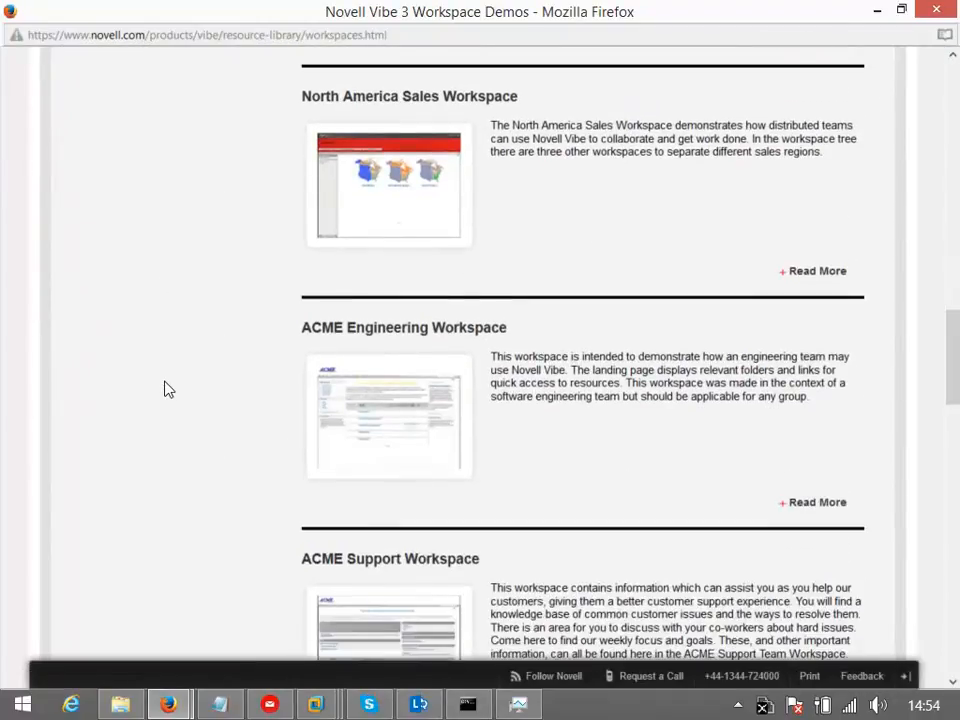
scroll(168, 390, down, 10)
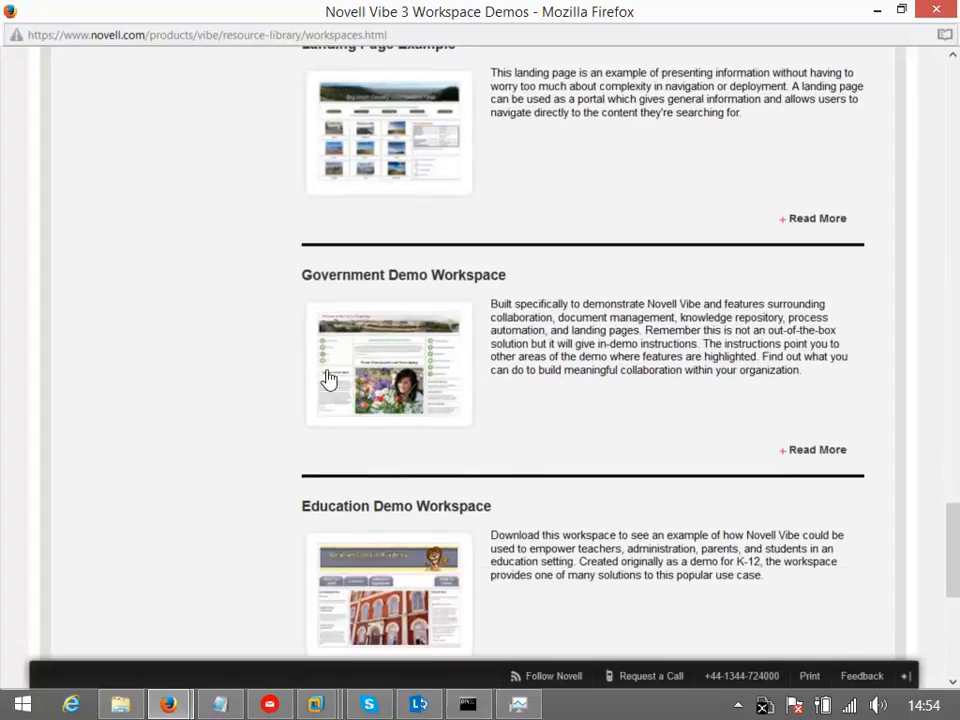
scroll(452, 508, down, 5)
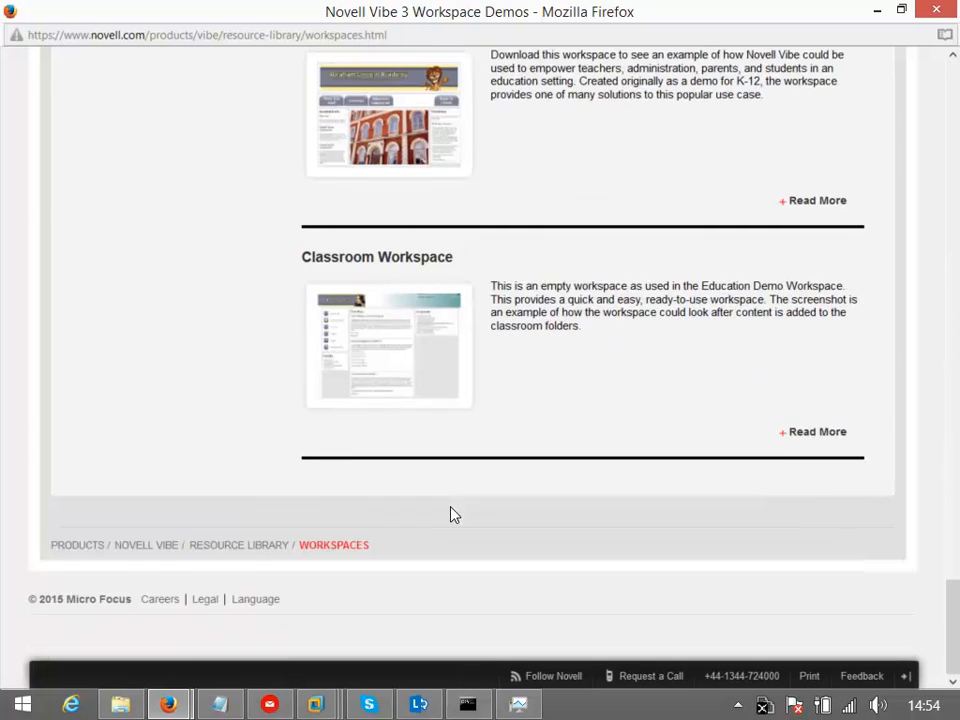
scroll(450, 513, up, 12)
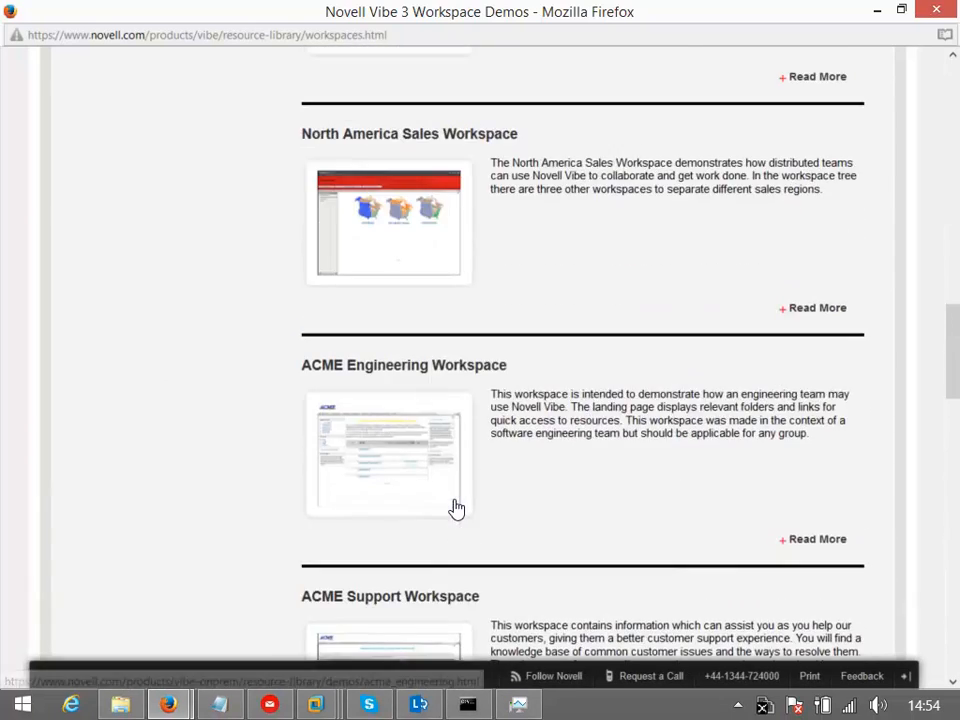
scroll(456, 509, up, 10)
scroll(455, 508, up, 3)
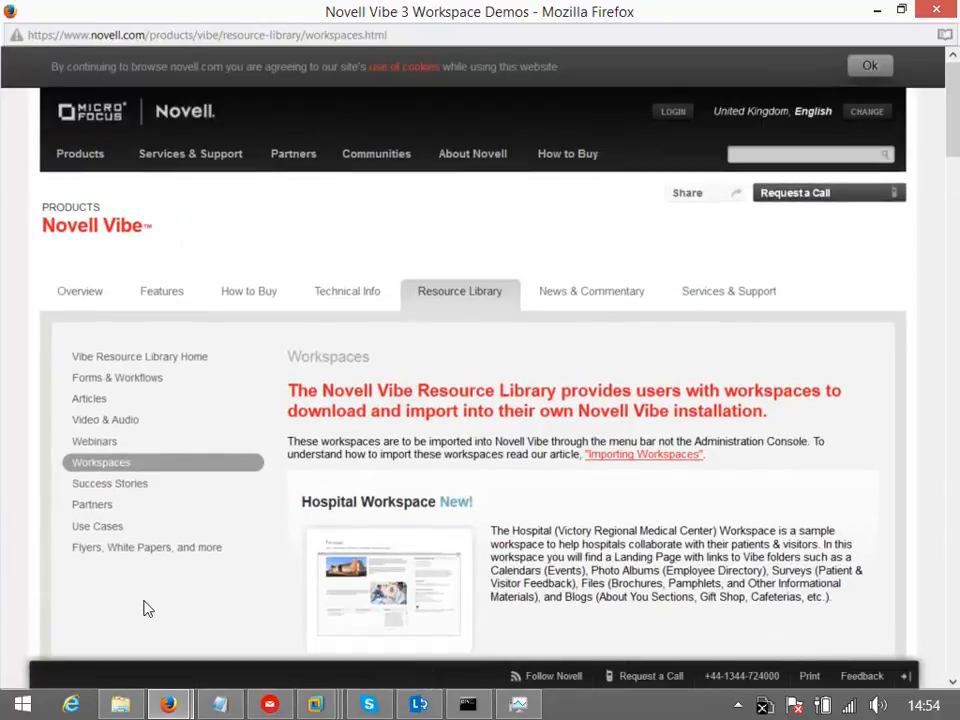